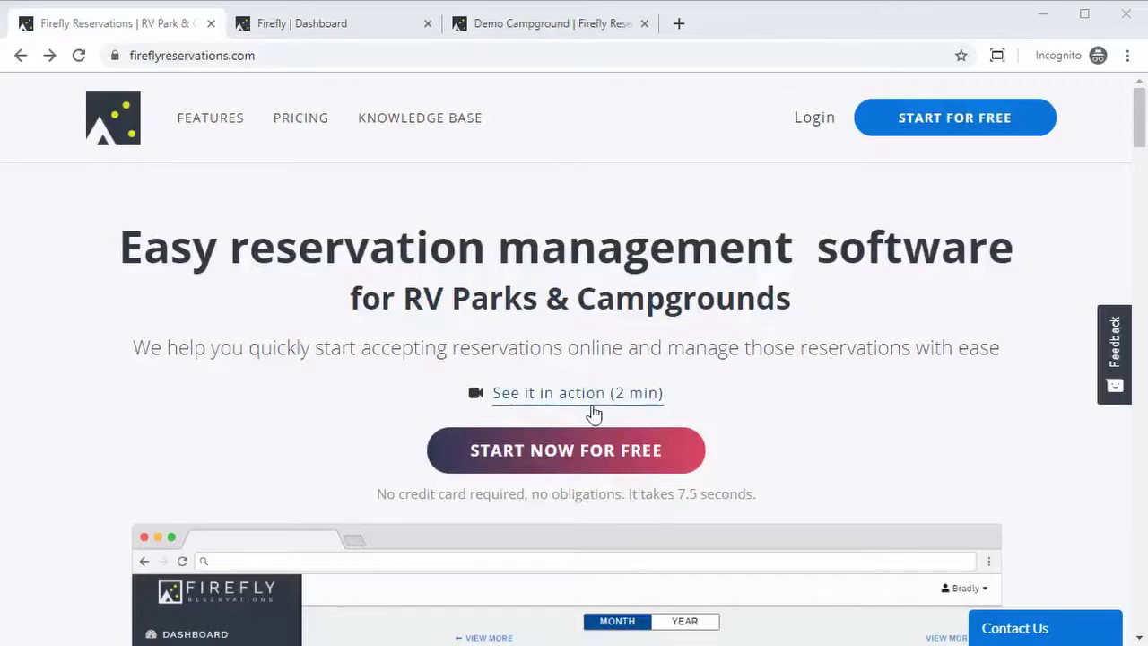
- View the account creation form, and open the Property settings of Moonlight RV Park
click(582, 448)
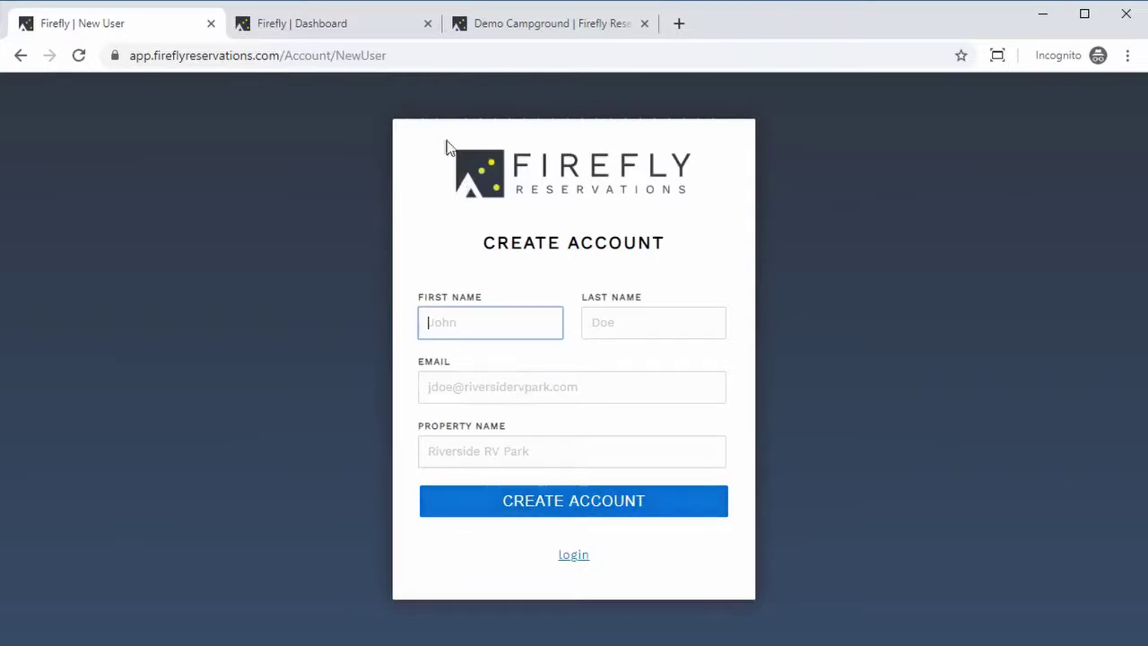
click(307, 29)
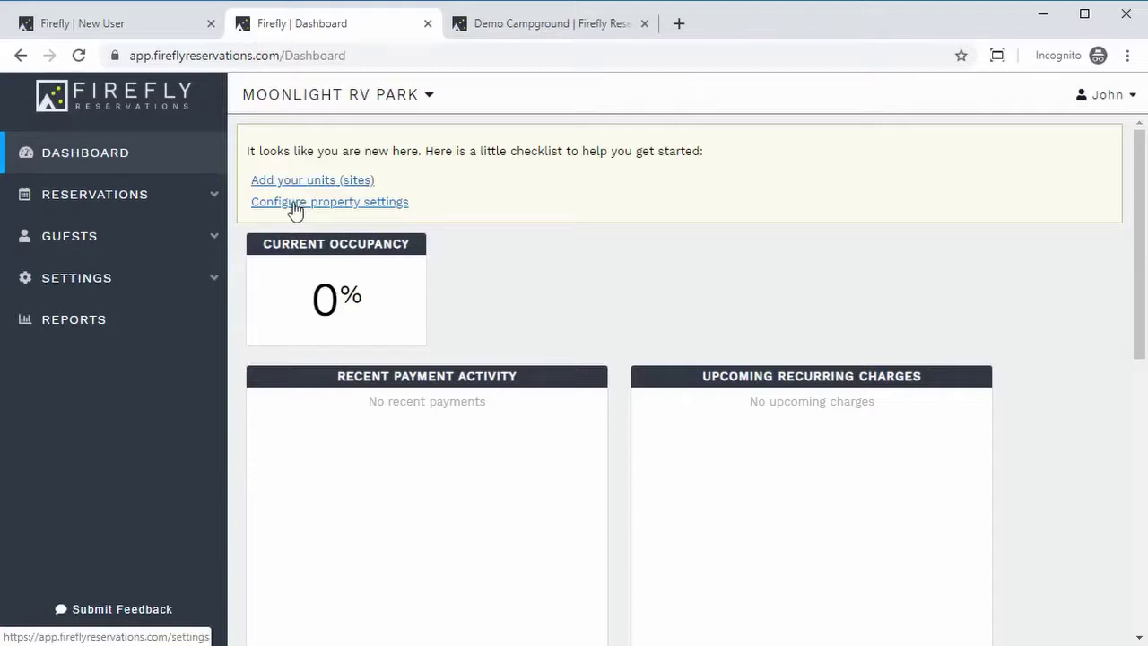
click(84, 289)
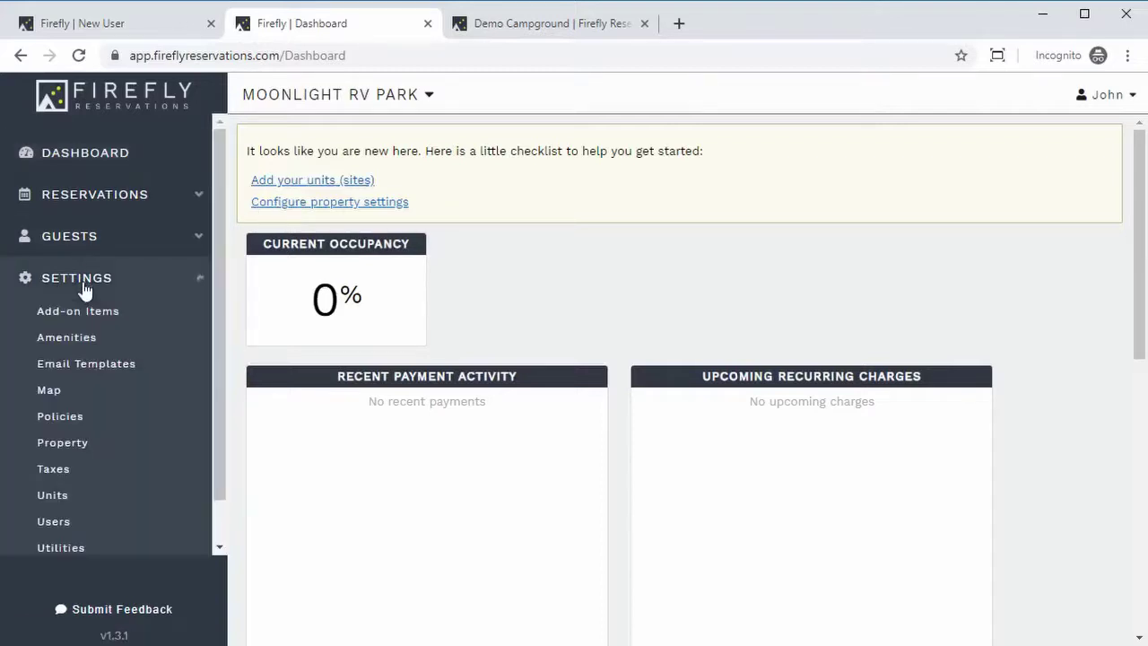
click(75, 445)
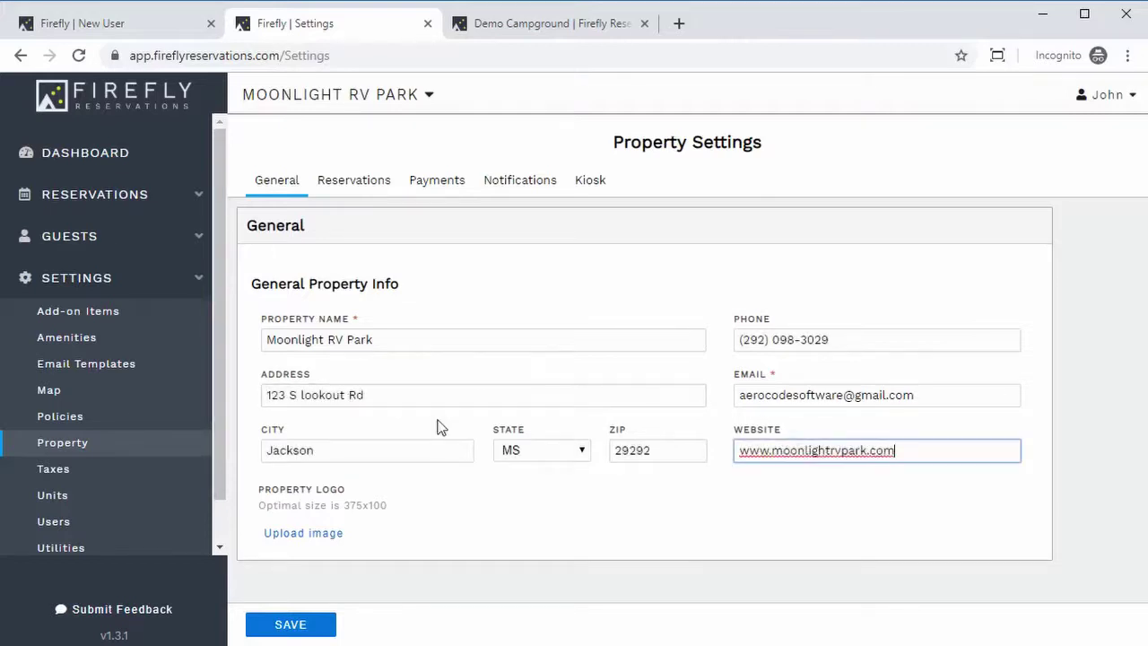
- Upload "moonlight rv park logo 1.png" as the property logo in the general property info
click(296, 534)
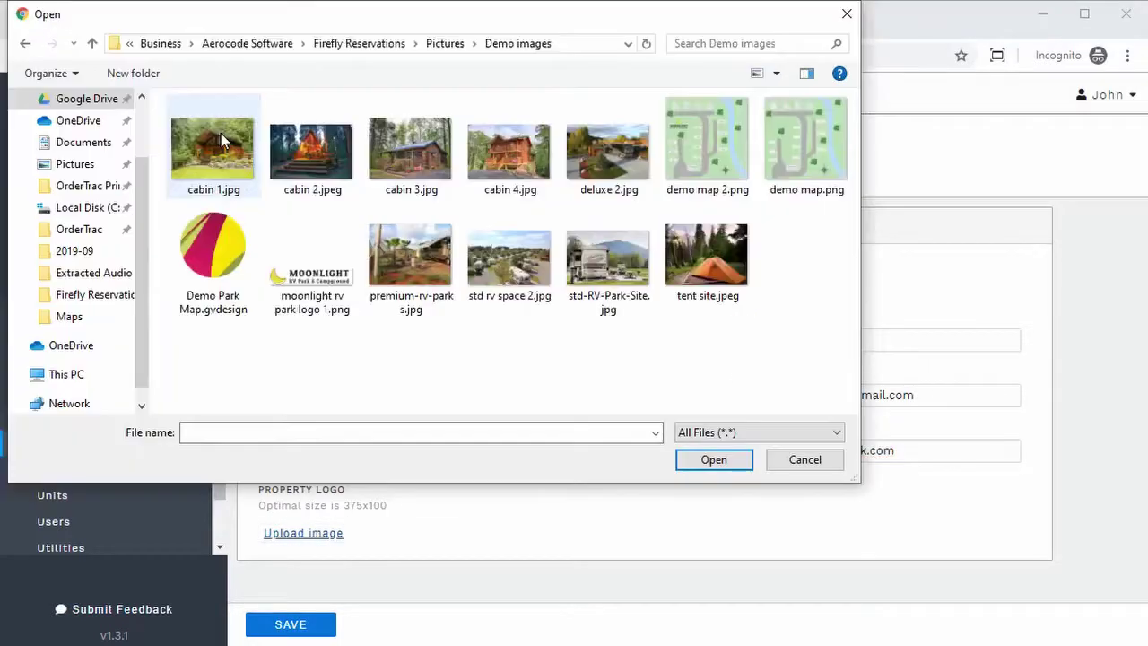
double_click(301, 278)
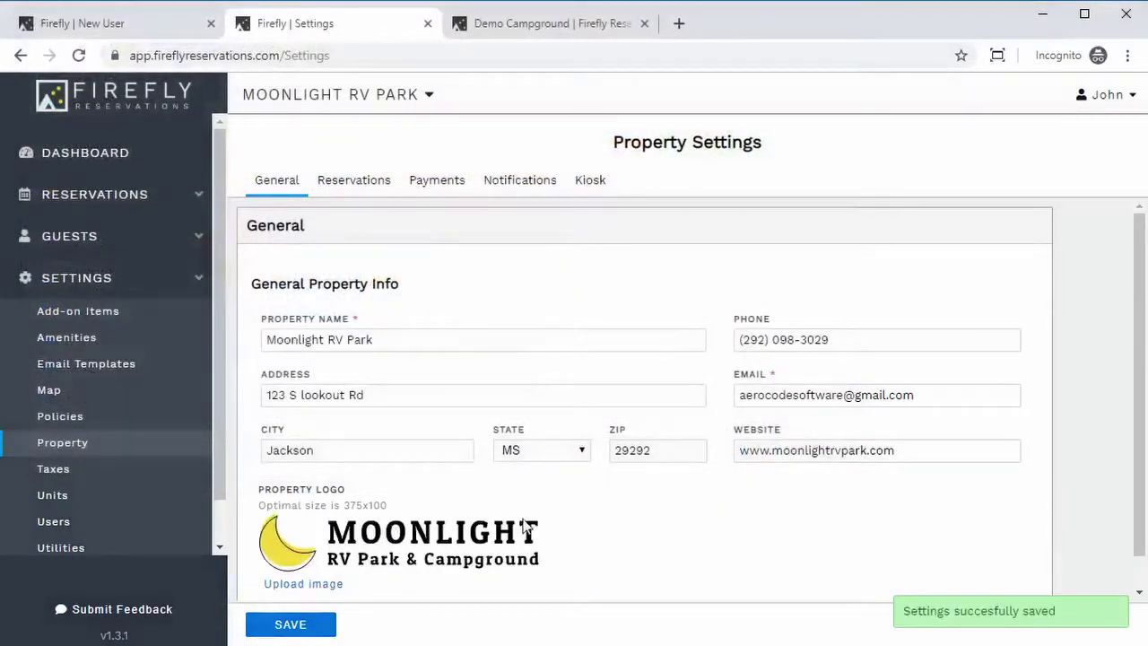
scroll(527, 528, down, 1)
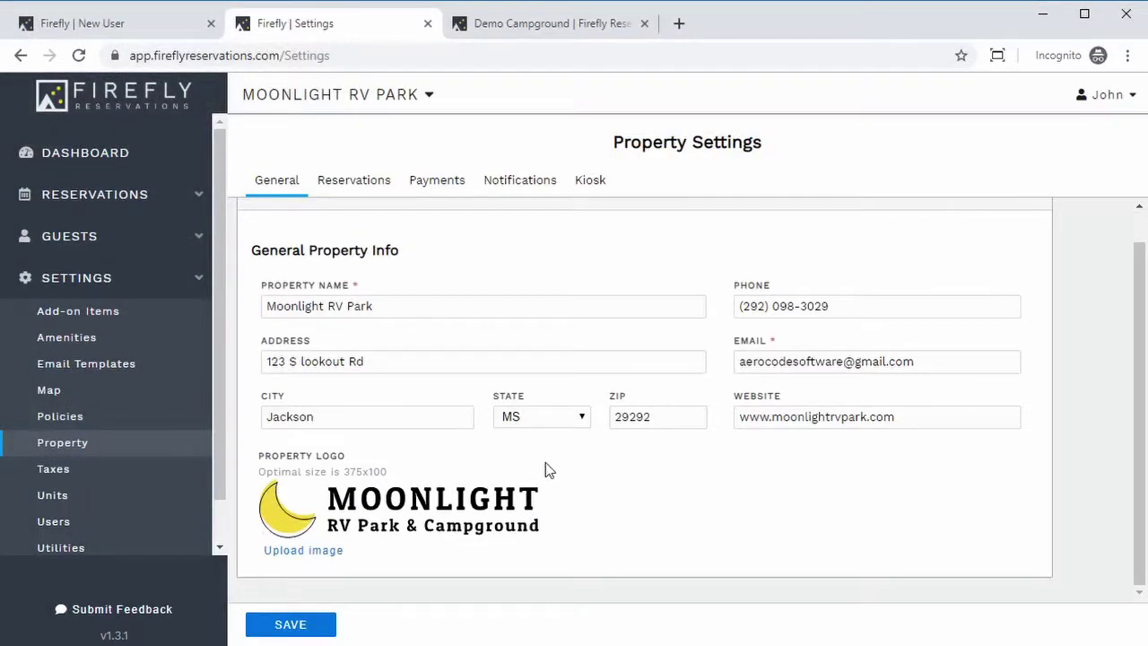
scroll(545, 462, up, 1)
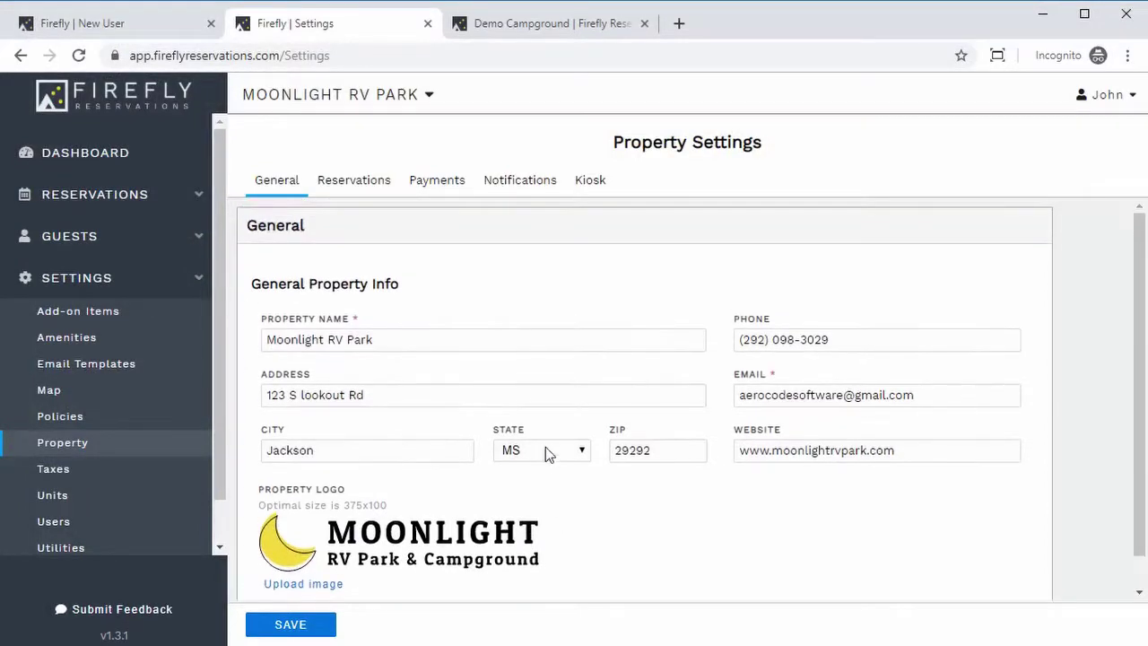
- Examine the reservation portal URL in the Reservations settings and the booking link on the demo campground website
click(355, 186)
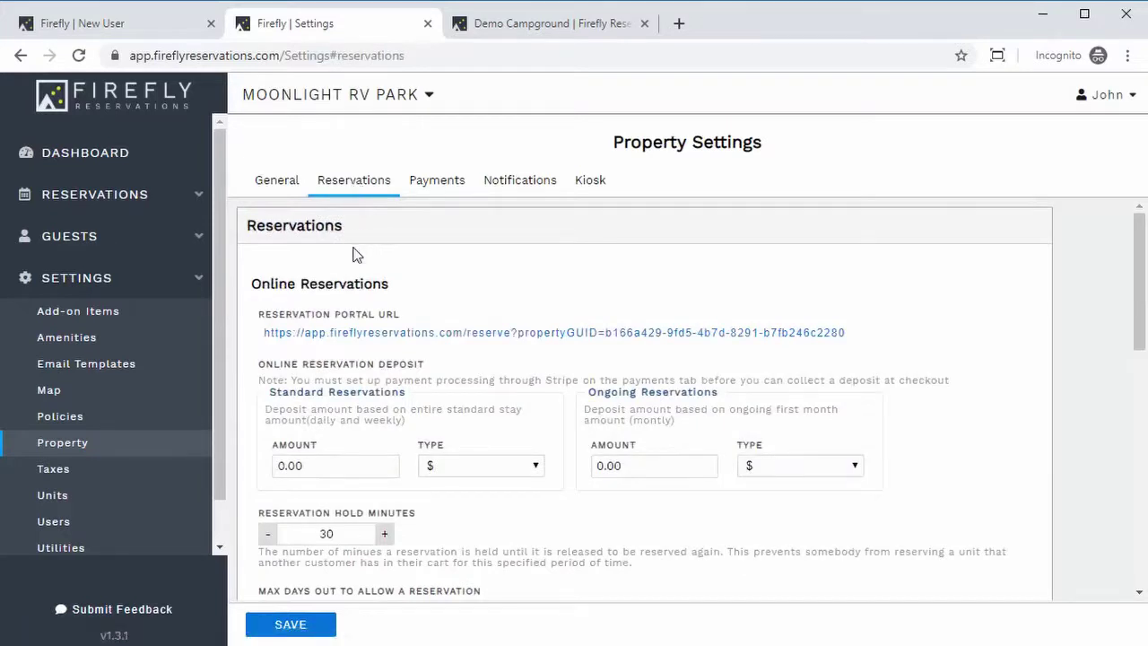
scroll(353, 255, down, 1)
drag(1136, 300, 1144, 282)
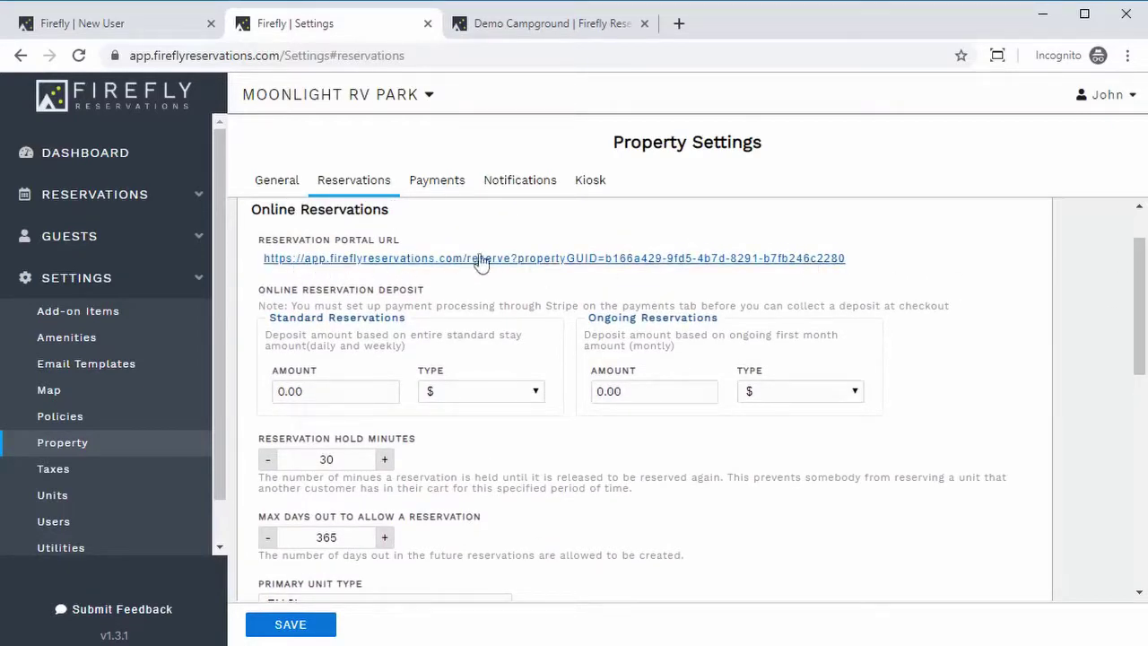
click(565, 27)
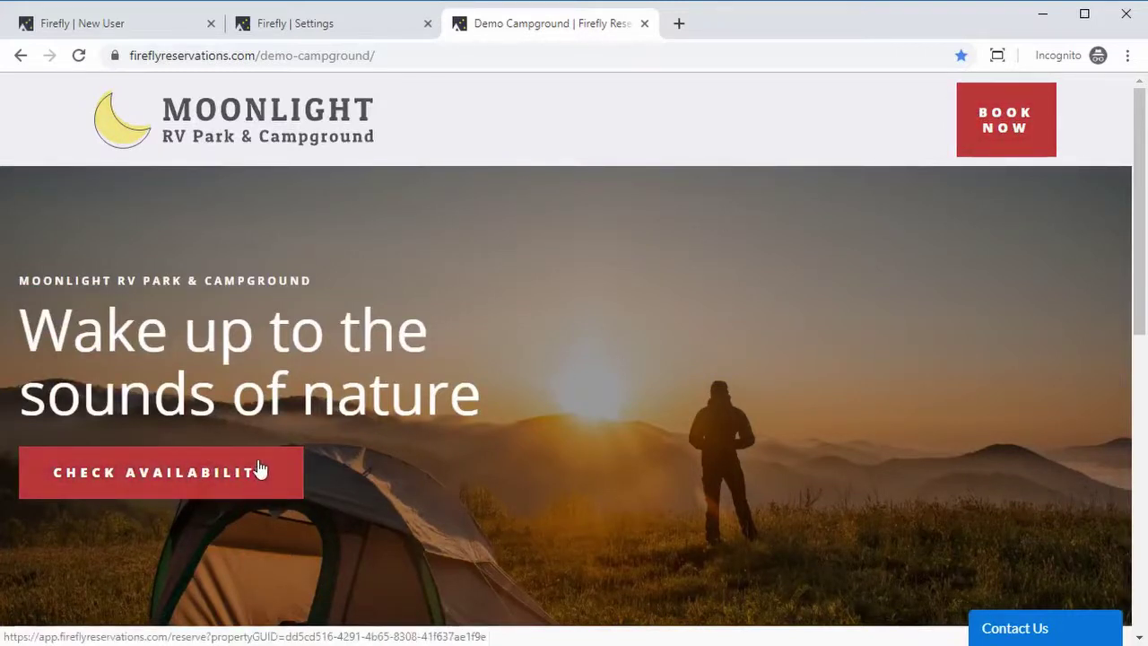
click(325, 34)
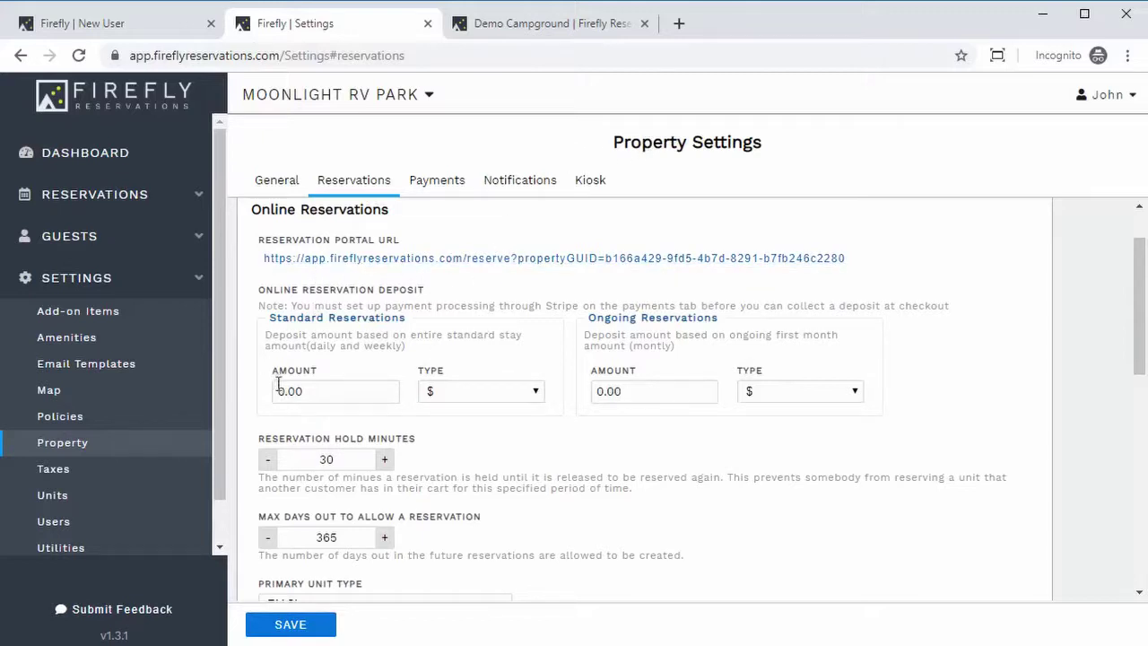
- Examine the standard reservation deposit types, the hold and booking limits, and the referral sources
click(459, 394)
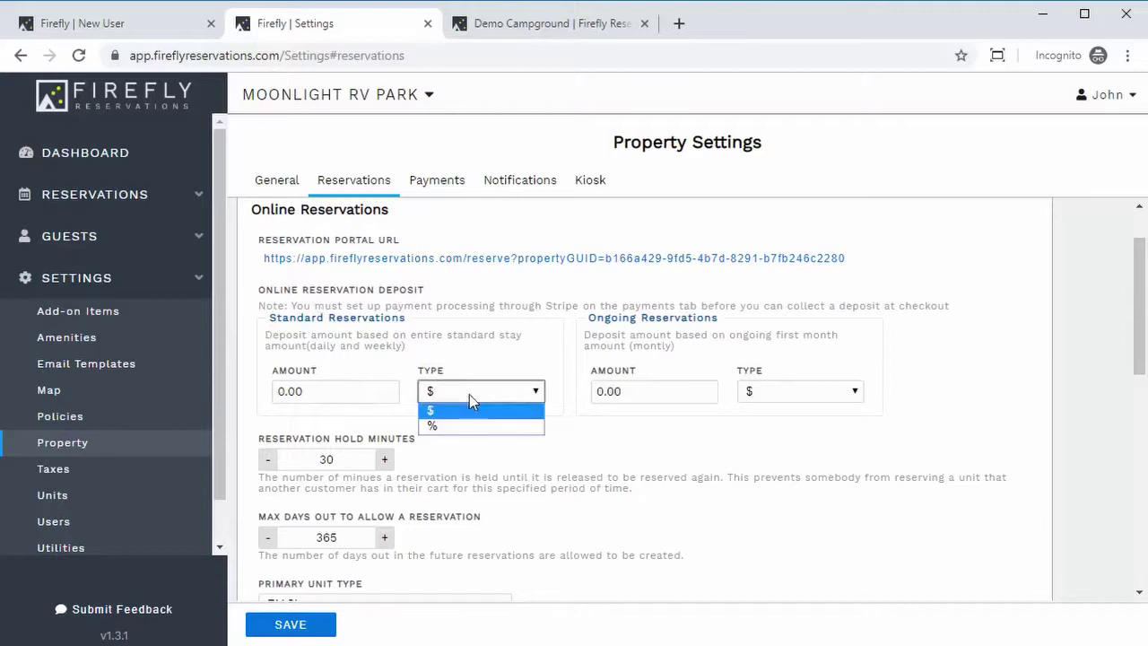
click(615, 425)
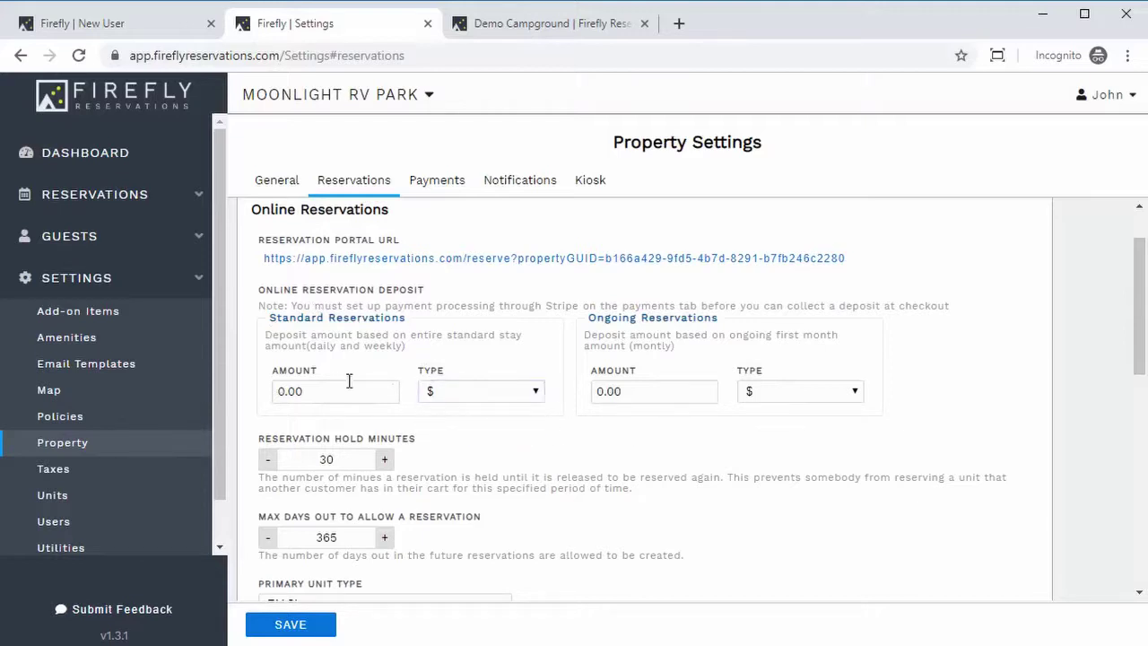
drag(1139, 276, 1139, 344)
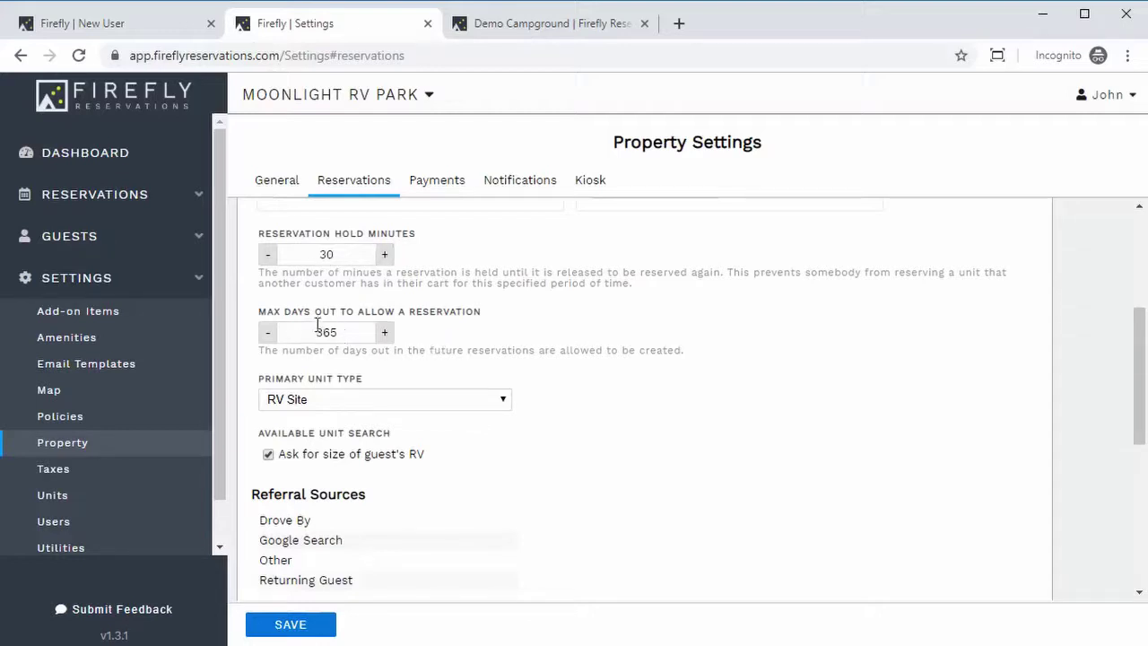
drag(1137, 359, 1139, 448)
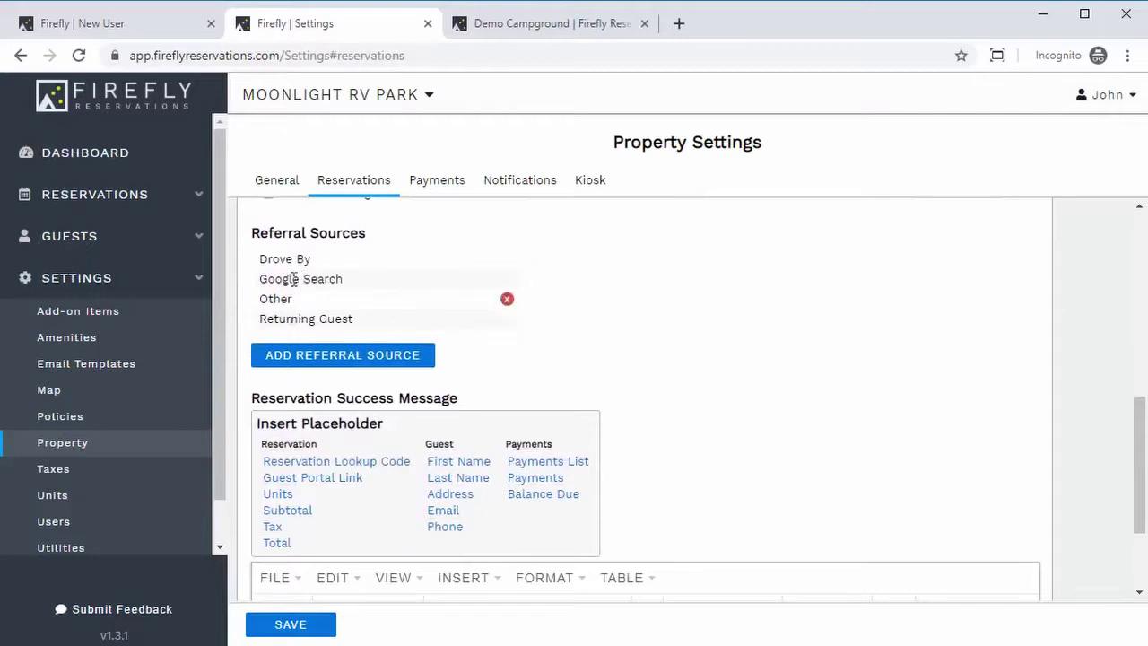
drag(1134, 410, 1137, 460)
drag(1034, 554, 1035, 622)
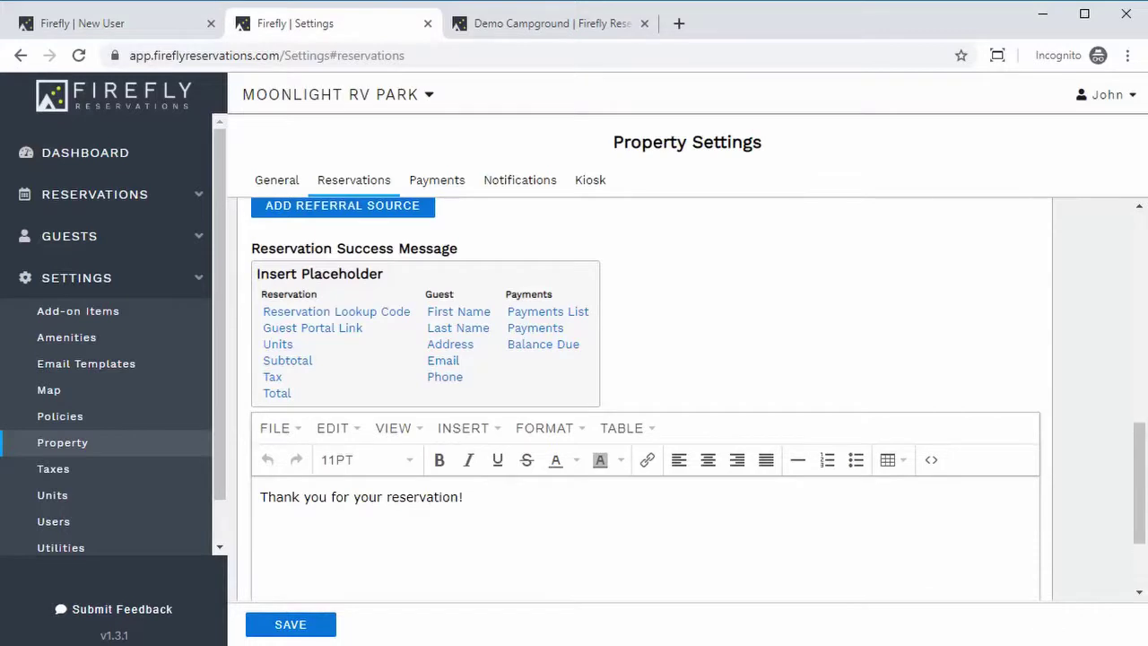
- Insert the guest First Name placeholder after "Thank you" in the Reservation Success Message
scroll(522, 427, down, 1)
drag(523, 426, 436, 429)
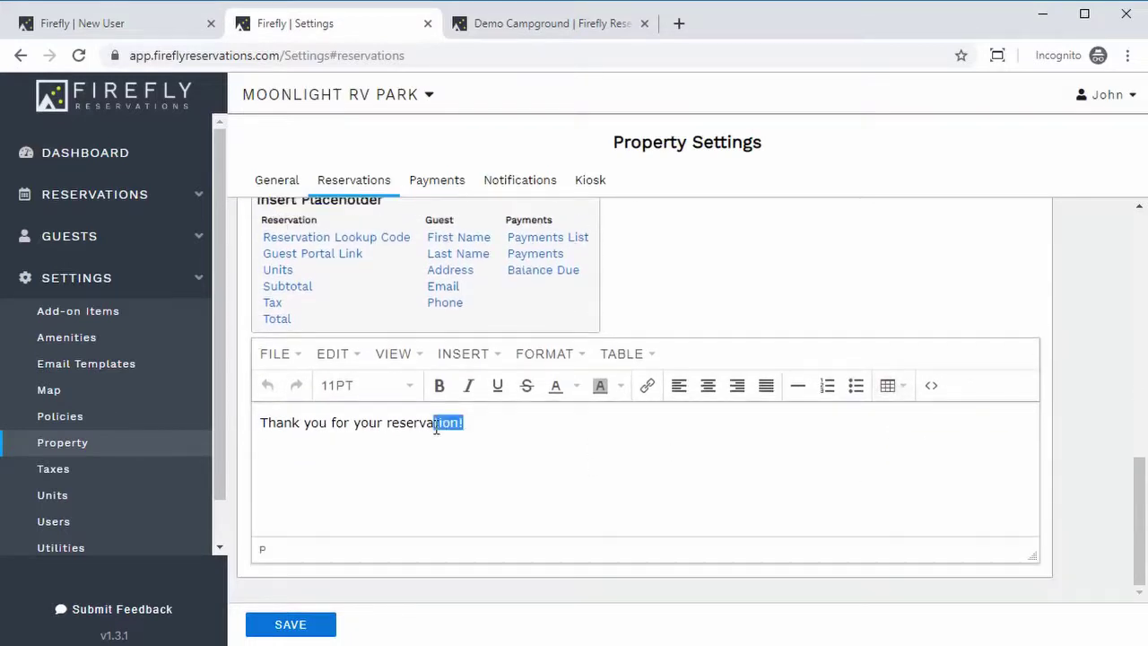
click(517, 426)
drag(517, 425, 273, 430)
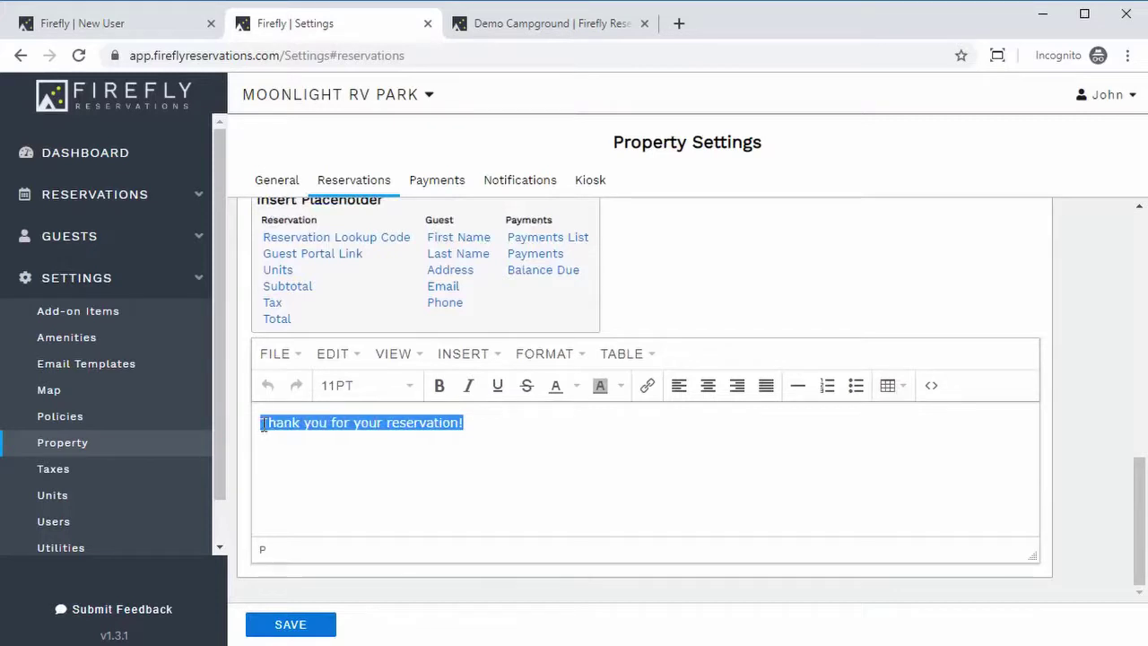
click(520, 422)
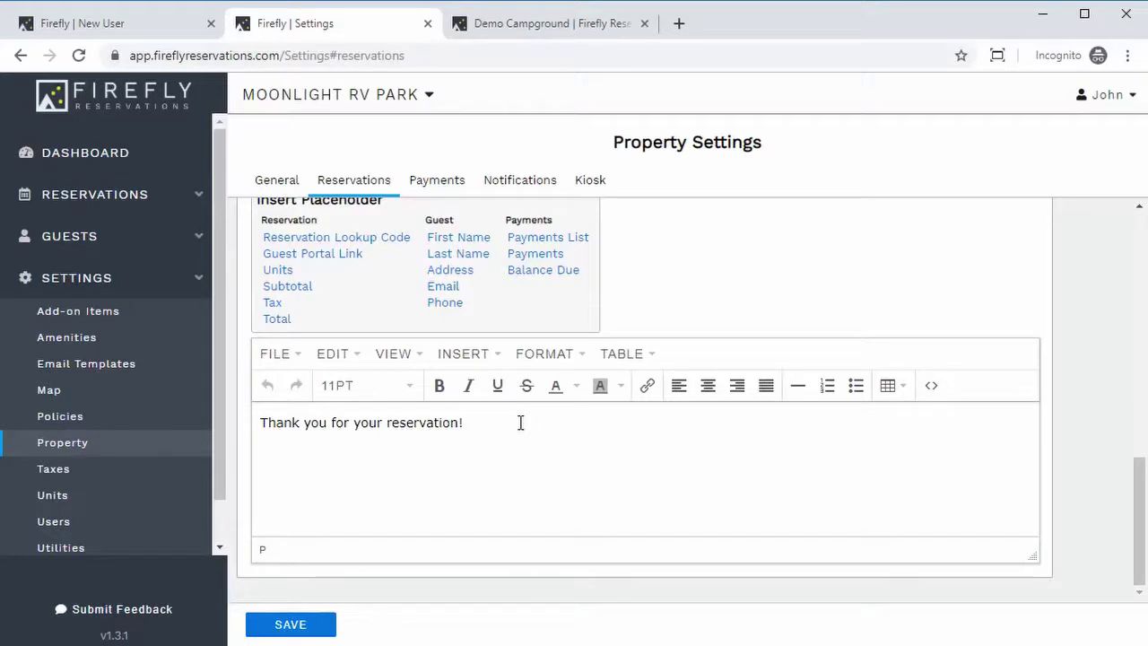
scroll(505, 432, up, 1)
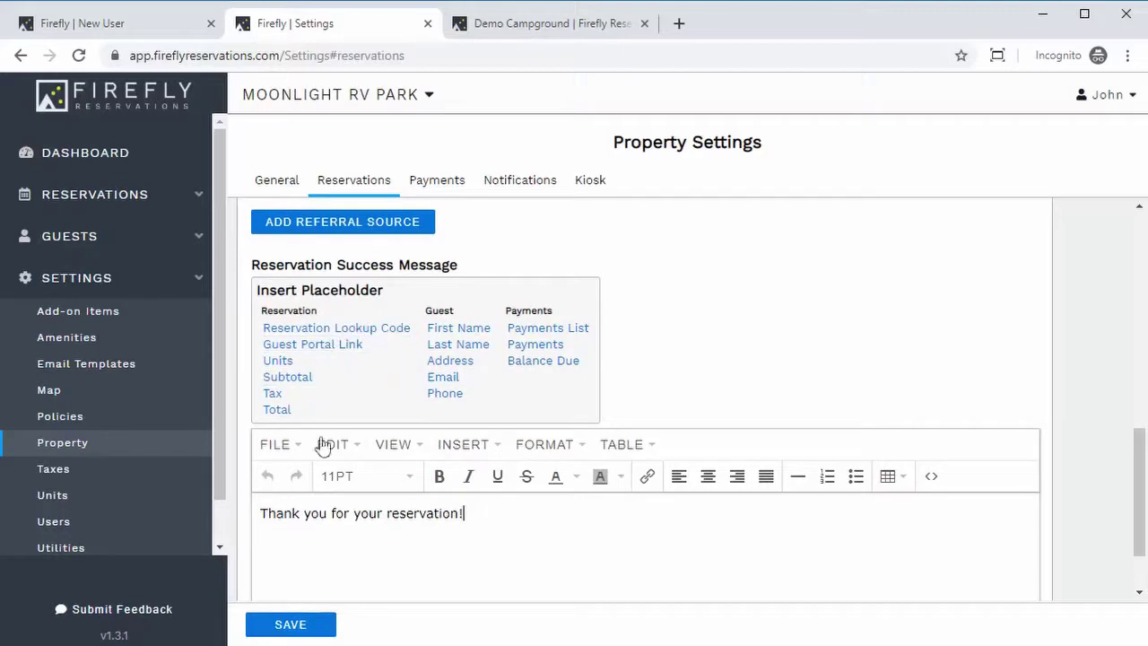
click(324, 515)
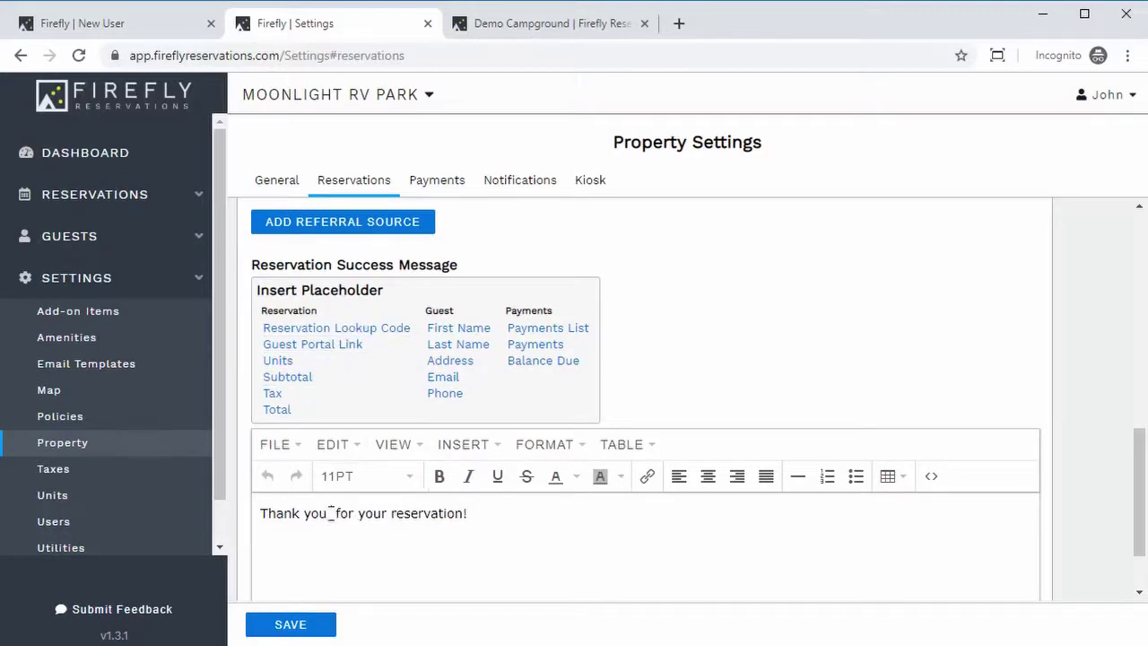
click(458, 328)
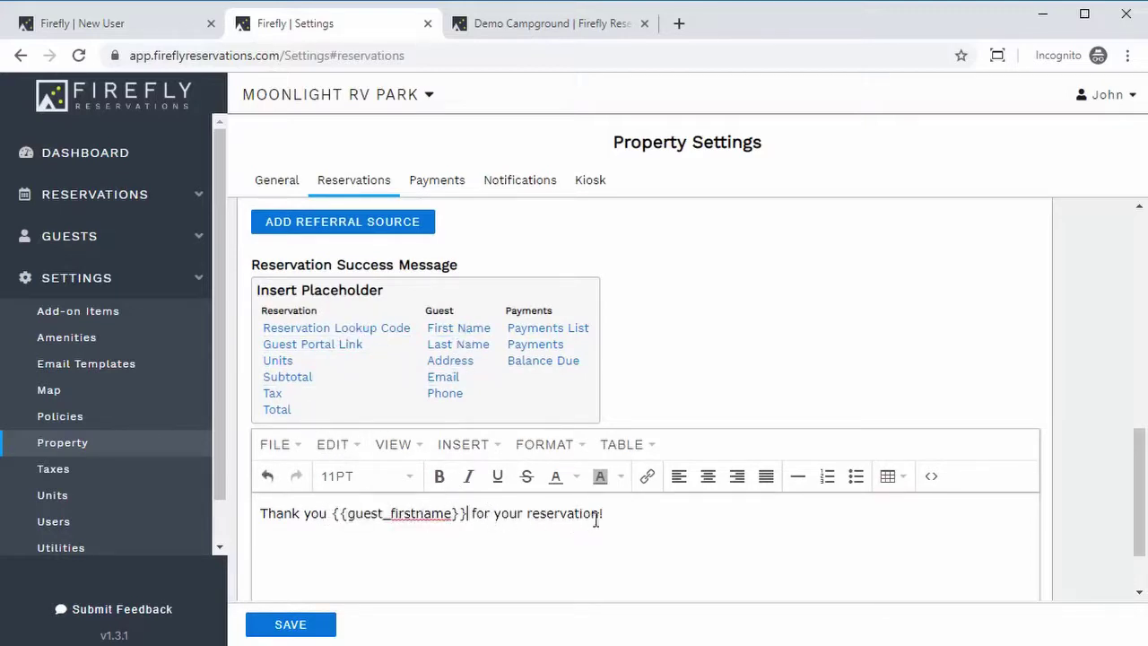
drag(468, 513, 335, 514)
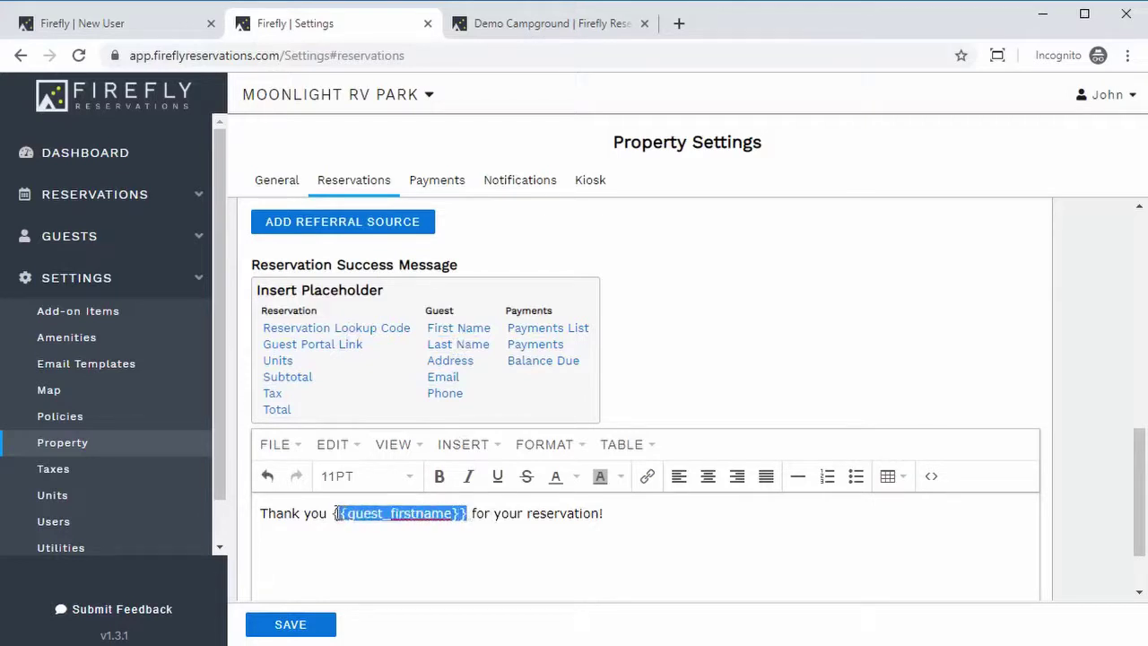
click(507, 518)
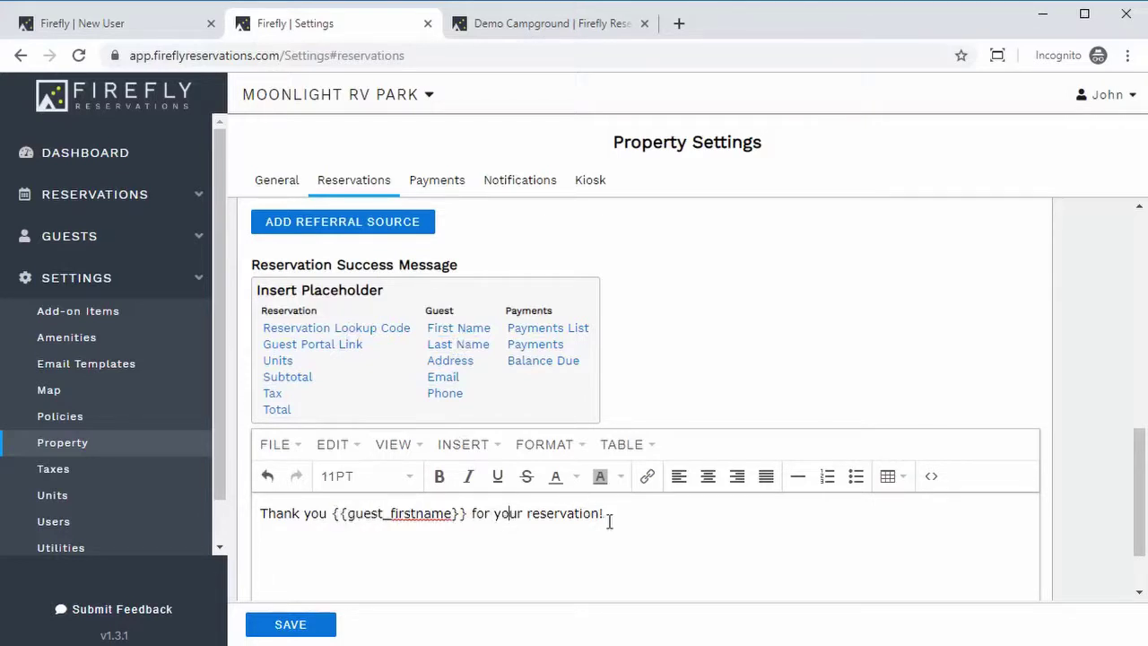
- Open the Payments settings and start connecting payment processing to Stripe in Live Mode
drag(1134, 495, 1102, 353)
click(422, 185)
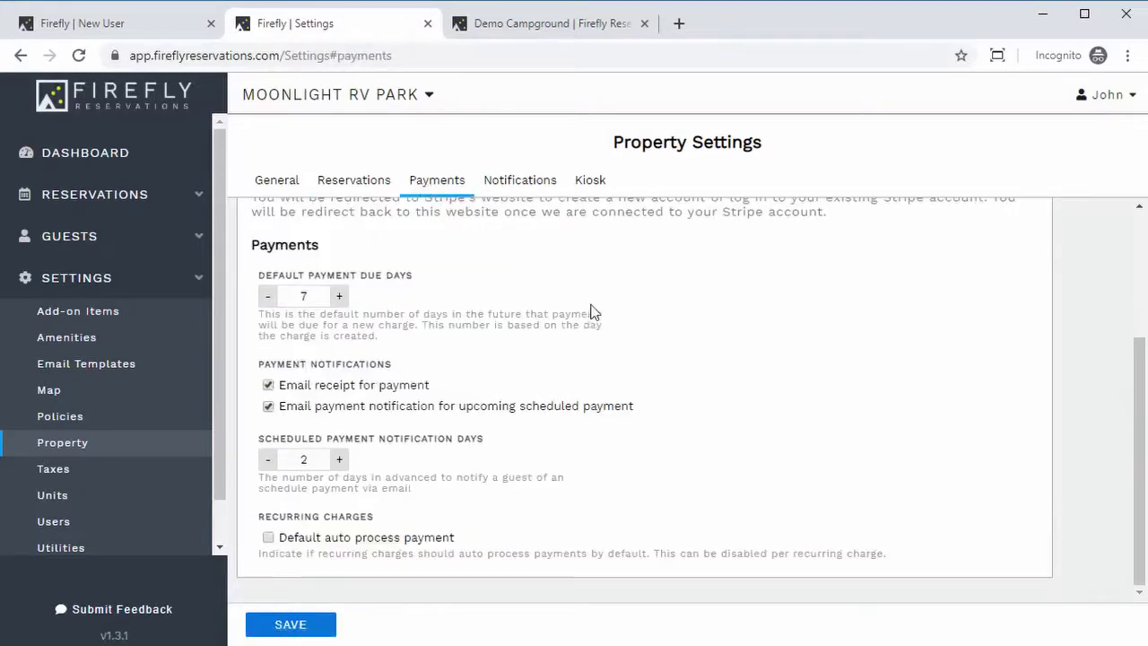
scroll(589, 313, up, 3)
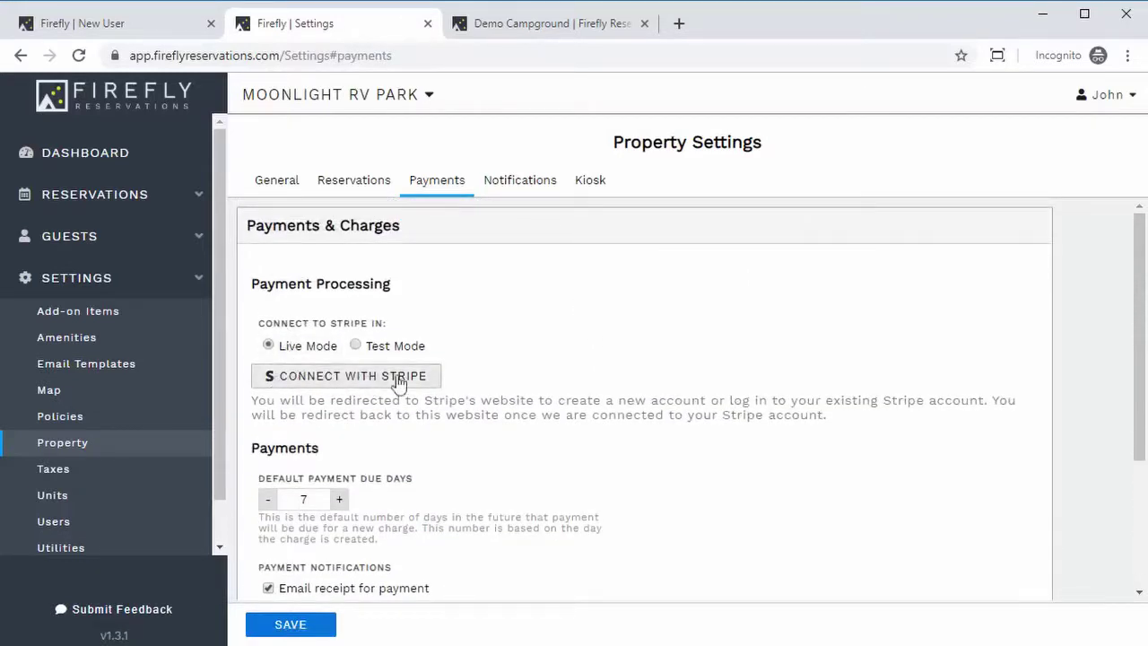
click(287, 378)
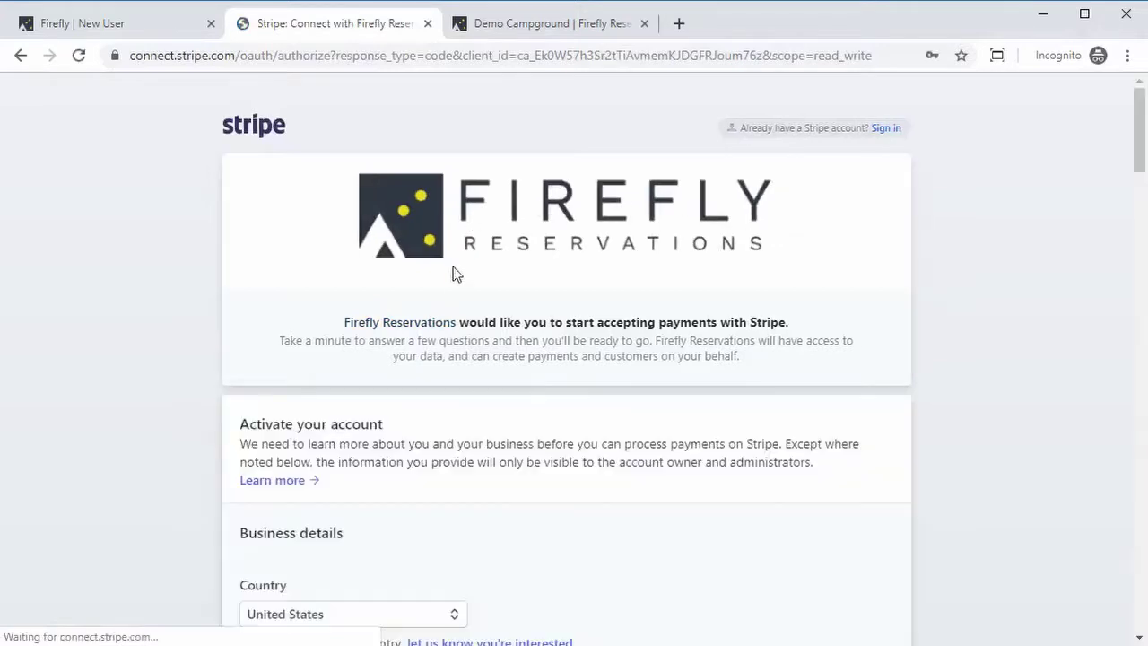
- Examine the Stripe account activation form from business details to account authorization, and return to the Payments settings
scroll(465, 327, down, 6)
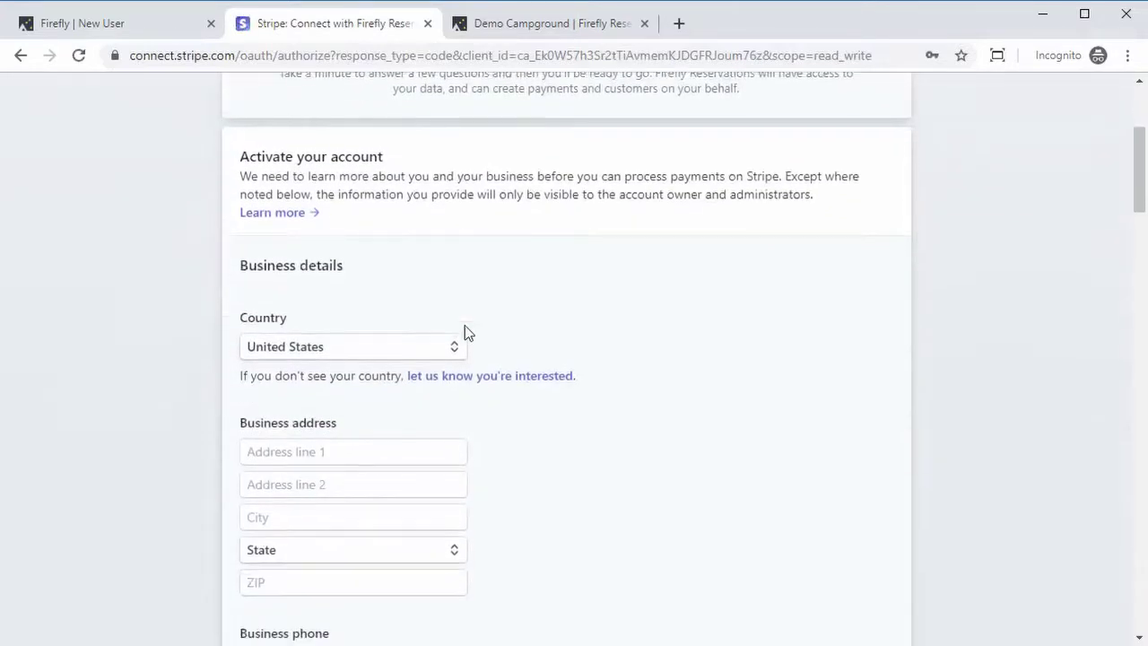
scroll(508, 197, down, 4)
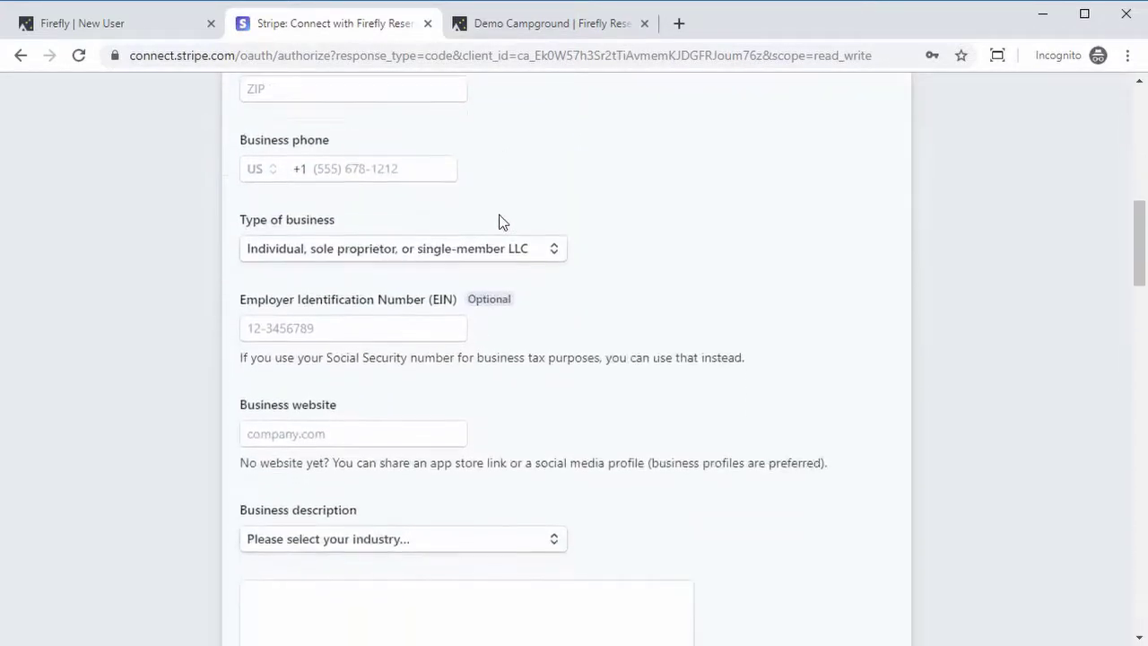
drag(1143, 260, 1140, 529)
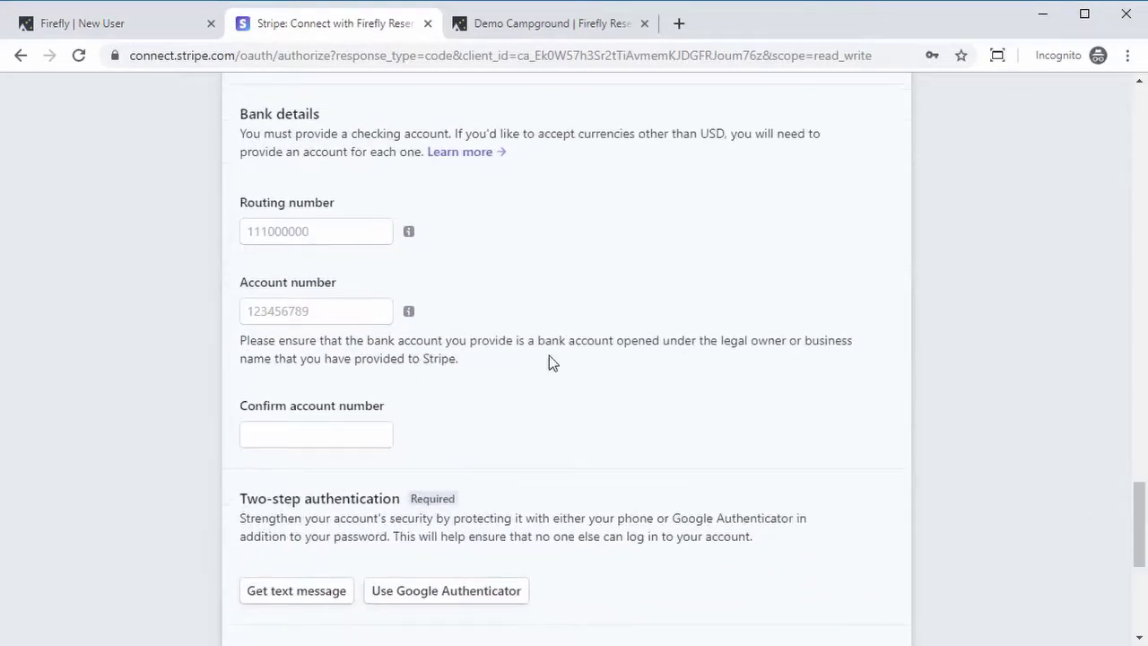
scroll(1138, 526, down, 2)
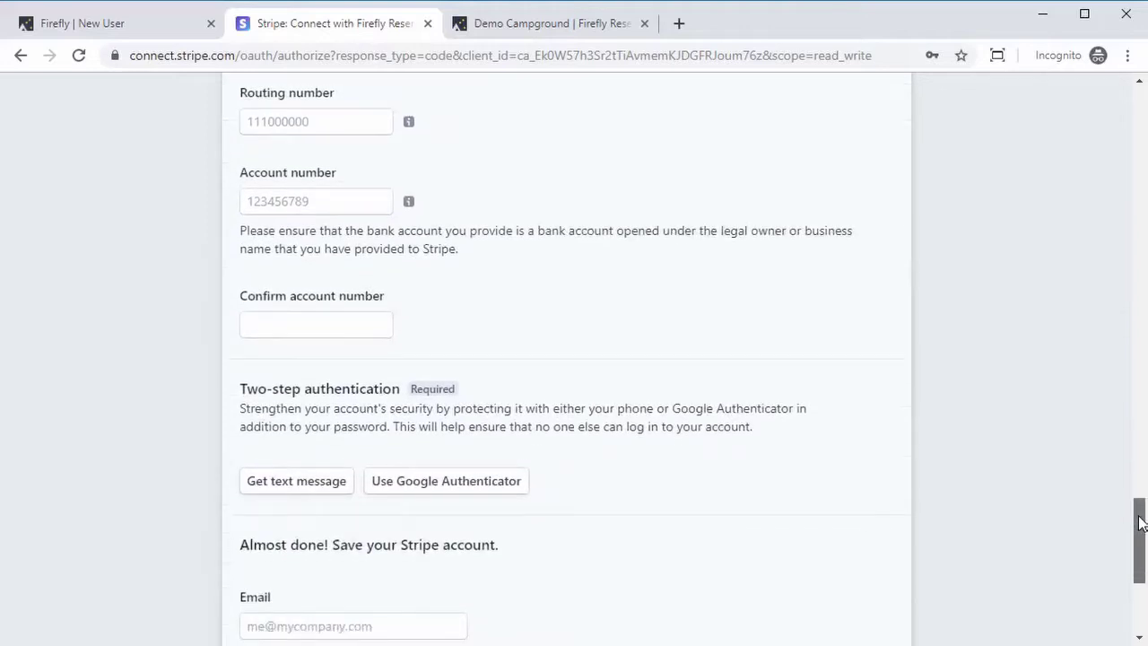
drag(1141, 525, 1139, 574)
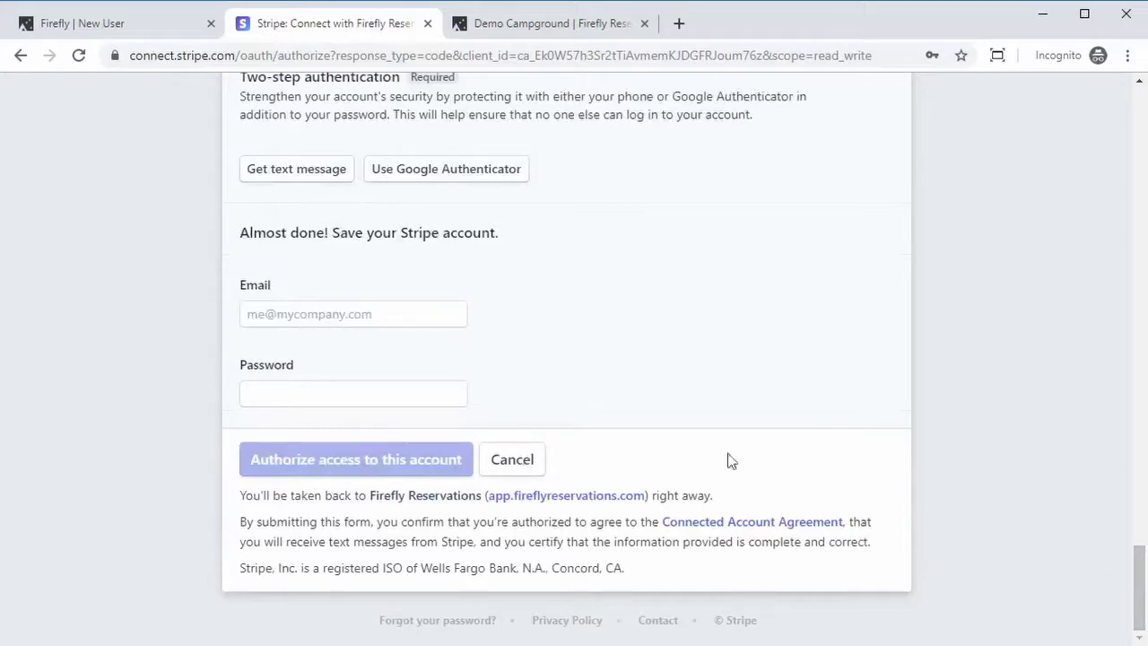
drag(1141, 565, 1109, 249)
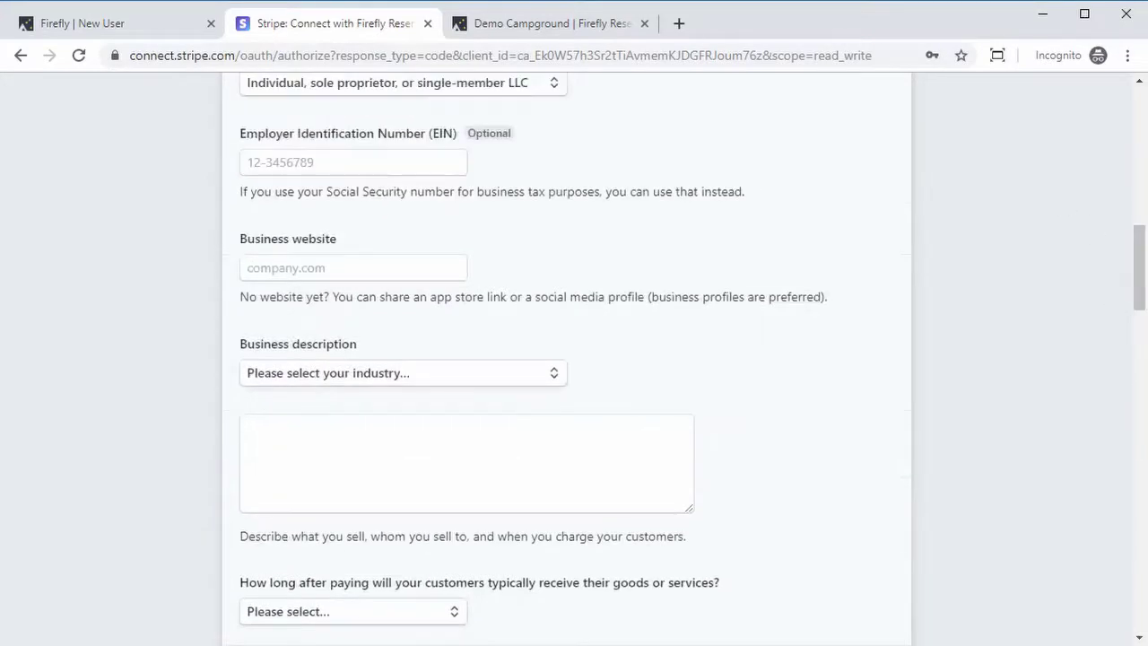
click(18, 54)
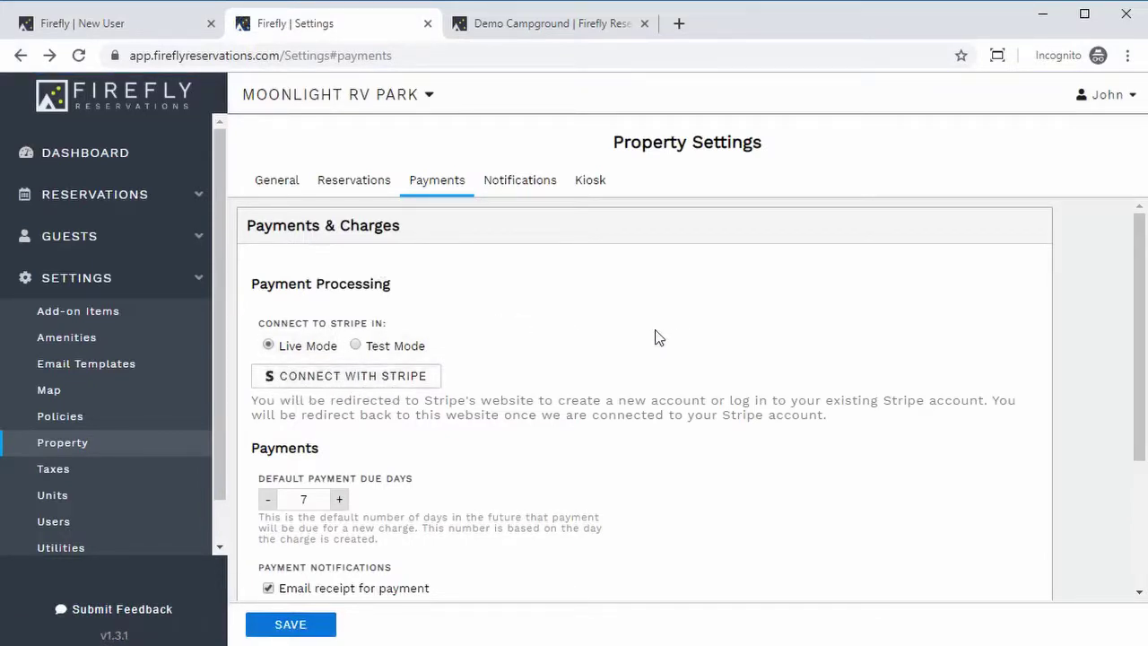
- Examine the default payment due days, payment notification and recurring charge options in the Payments settings
drag(1137, 265, 1139, 320)
drag(1141, 321, 1140, 389)
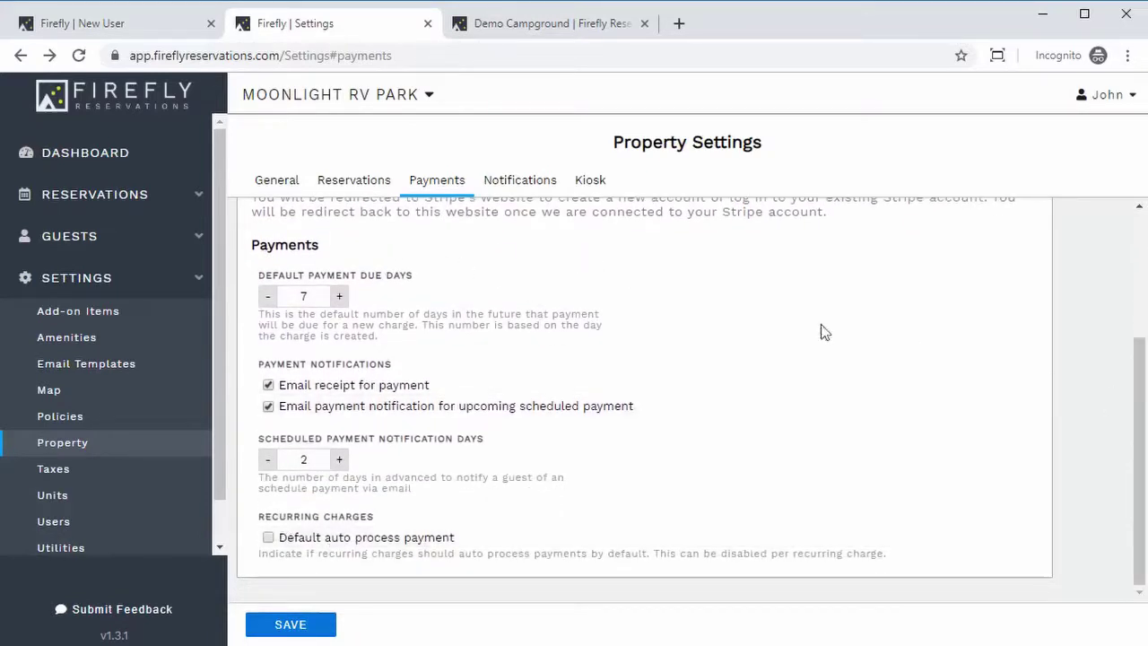
drag(1141, 346, 1141, 272)
- Check the new reservation notification e-mail in the Notifications settings and save the property settings
click(497, 184)
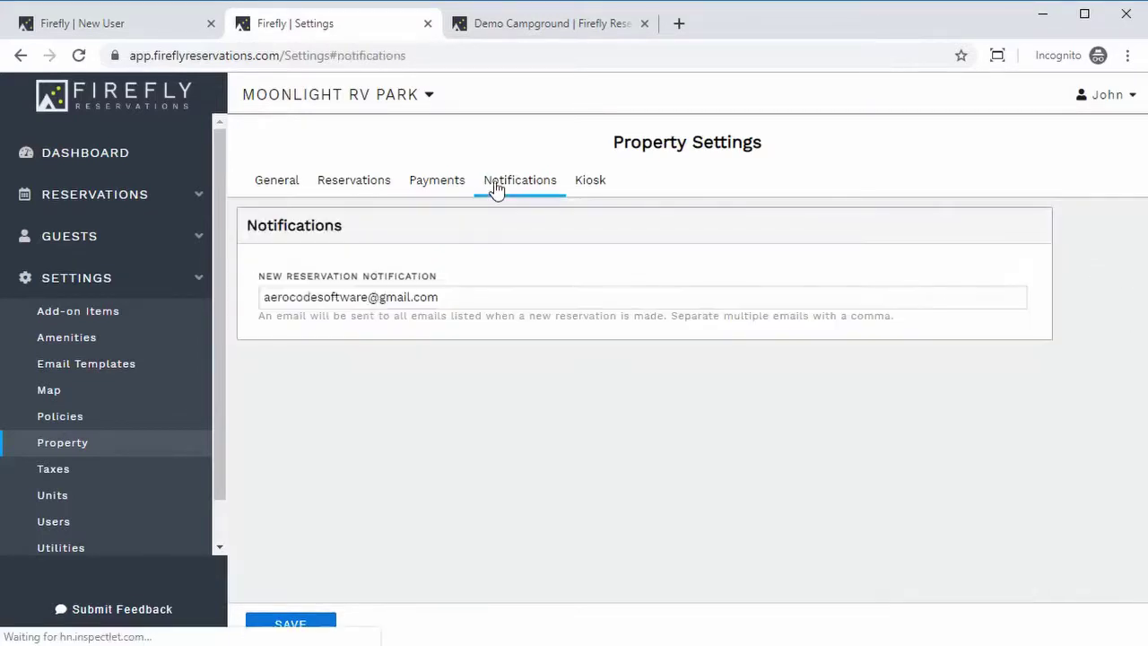
click(461, 297)
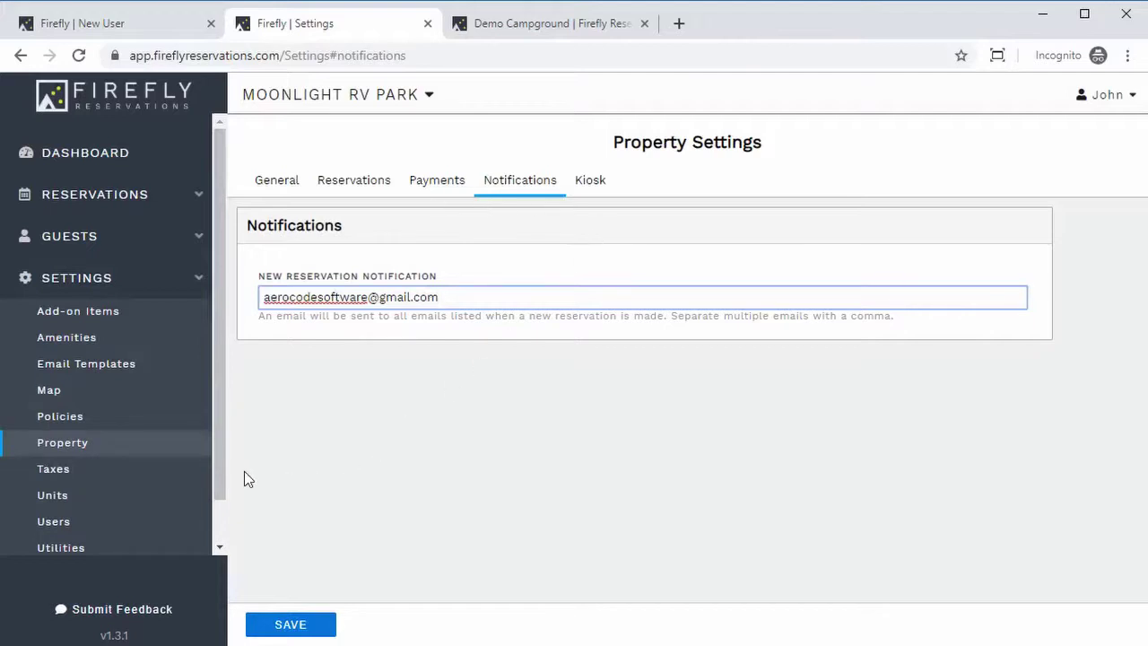
click(294, 620)
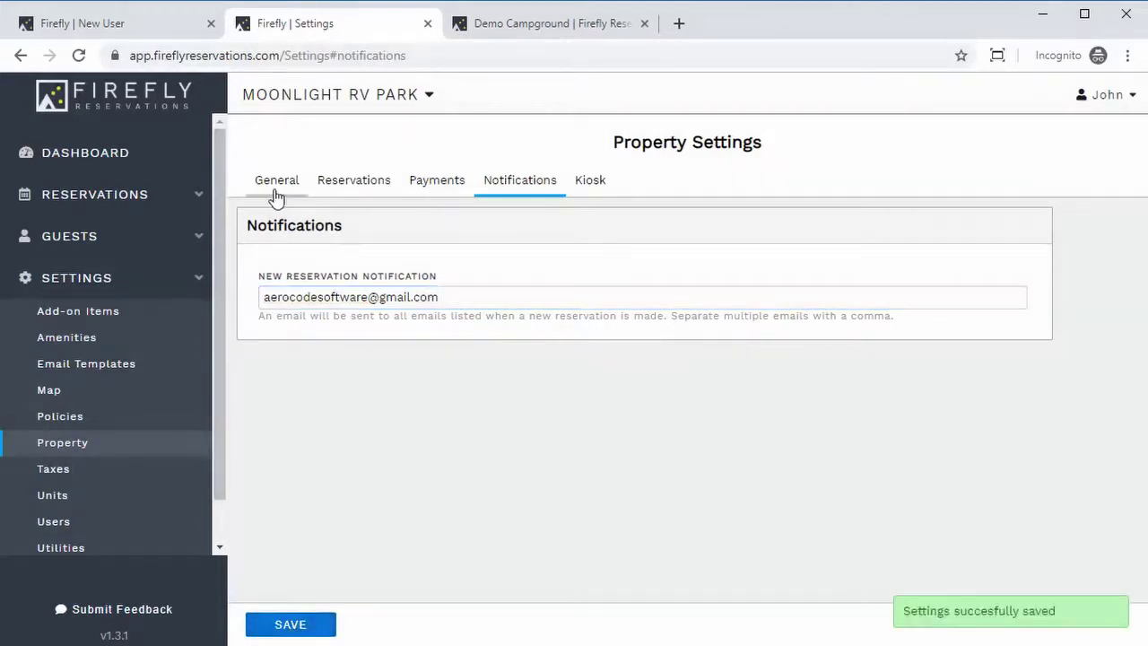
- Add a new add-on item named "Late fee" with a price of $15.00 and no tax
click(81, 314)
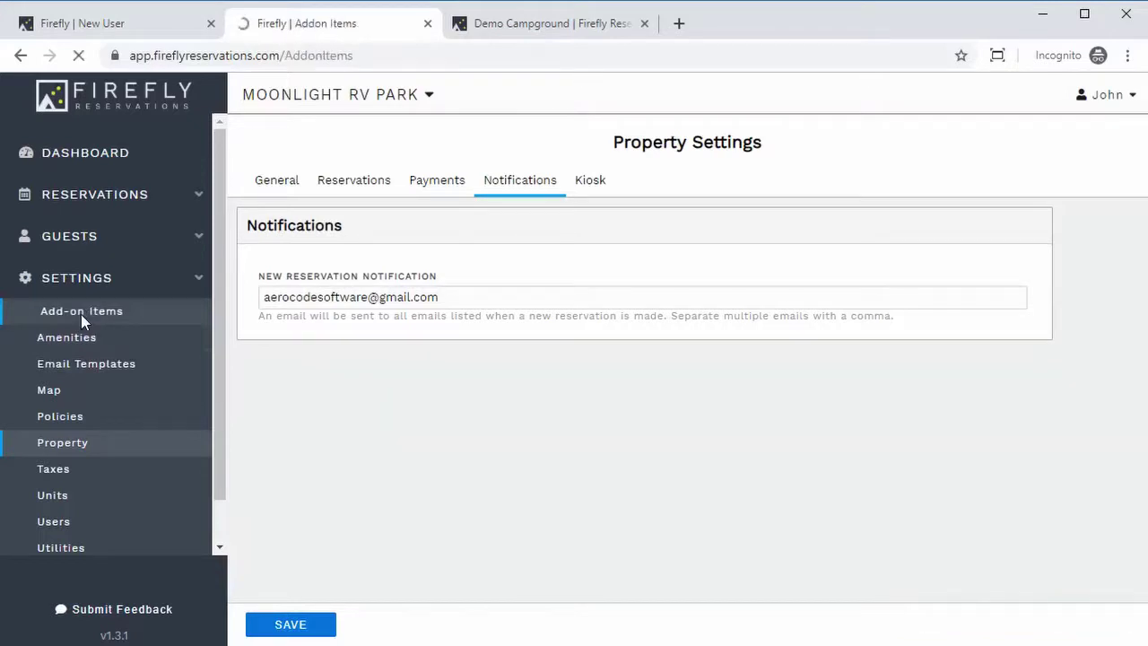
click(356, 243)
text(Late)
key(Tab)
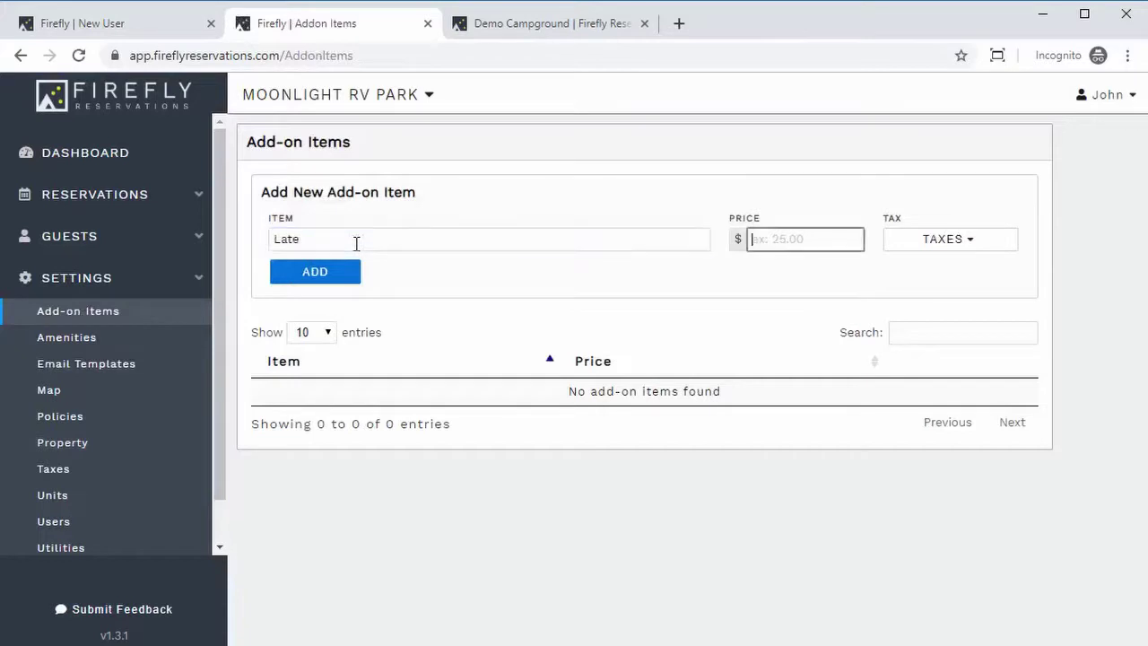
click(356, 243)
text(fee)
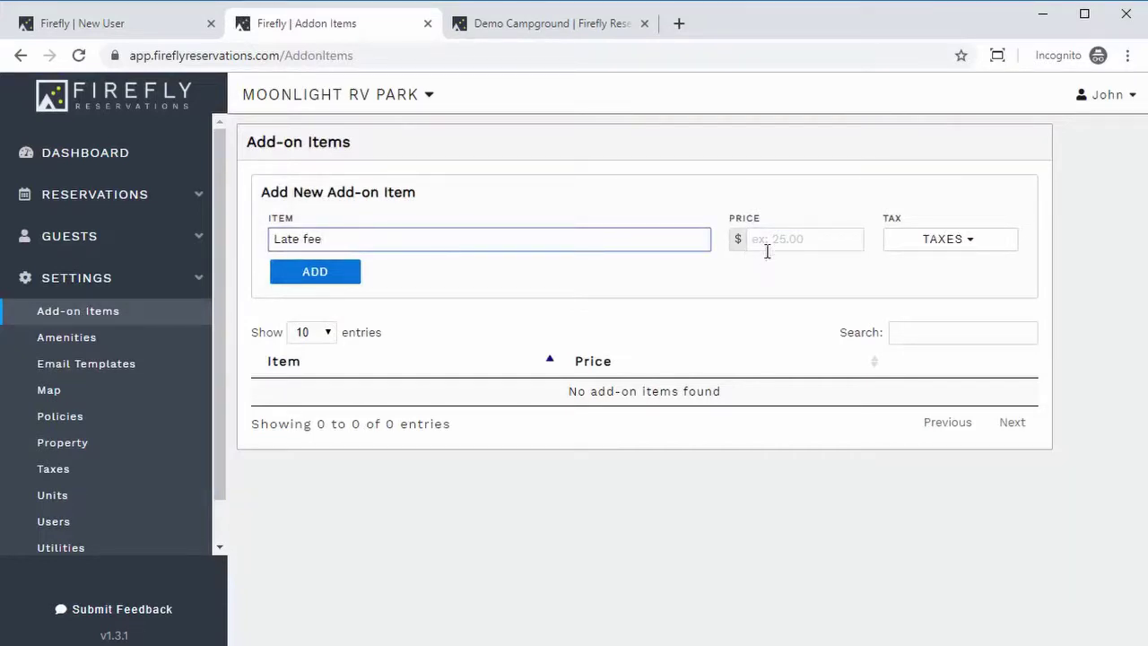
click(769, 243)
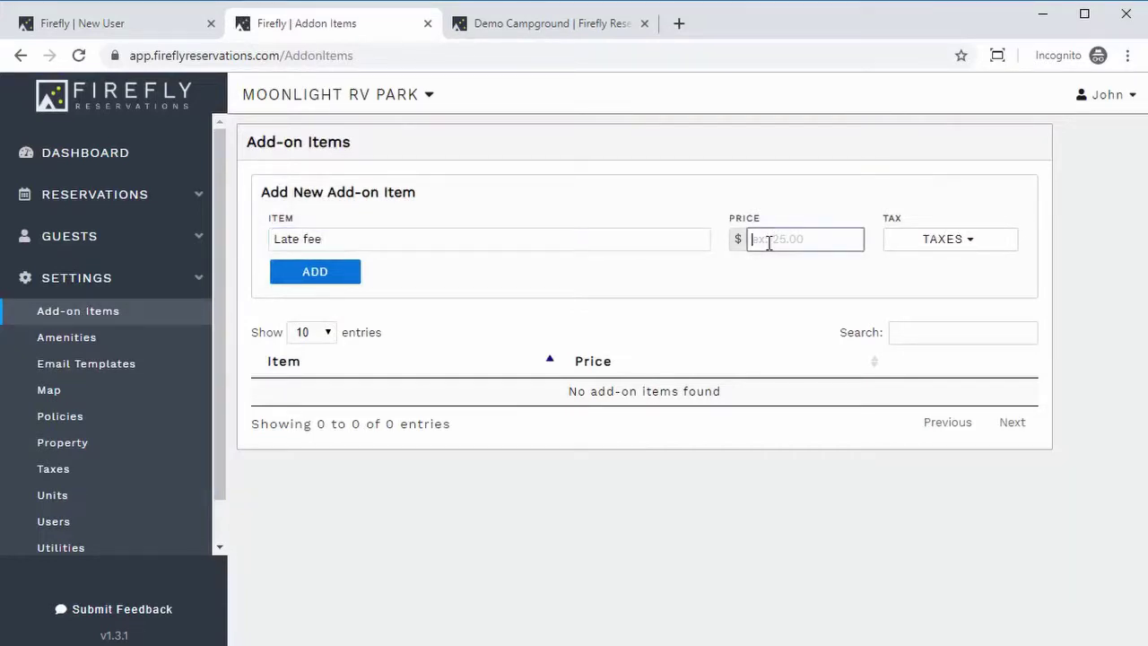
text(15.00)
click(939, 247)
click(351, 281)
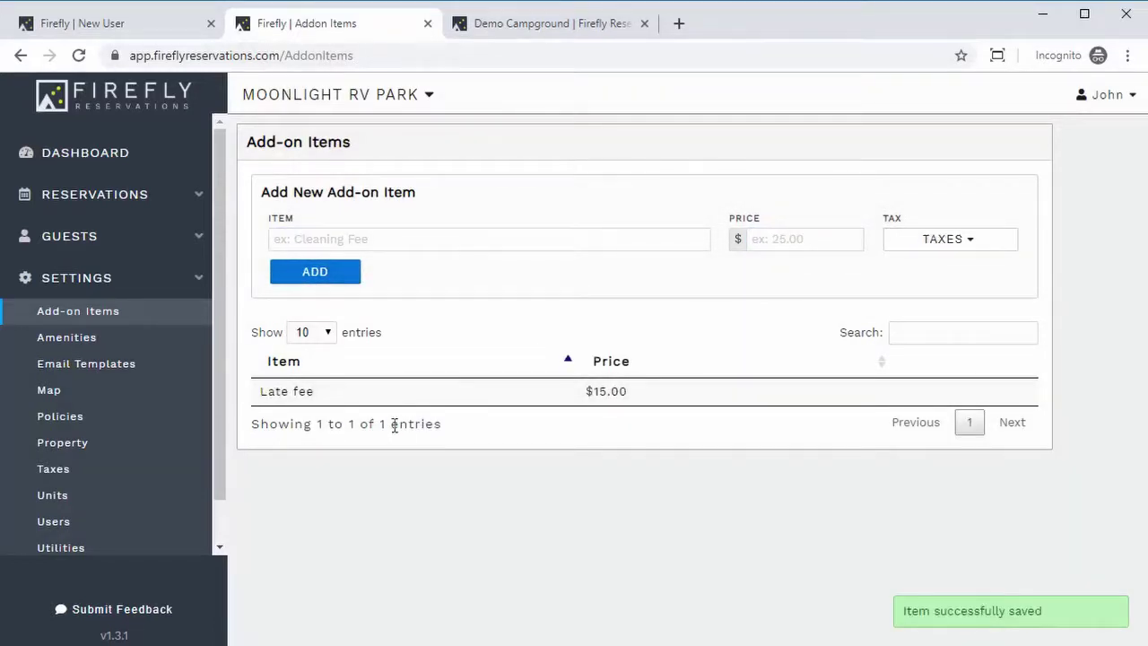
- Add a new amenity named "50 Amp" to the property's amenities
click(119, 341)
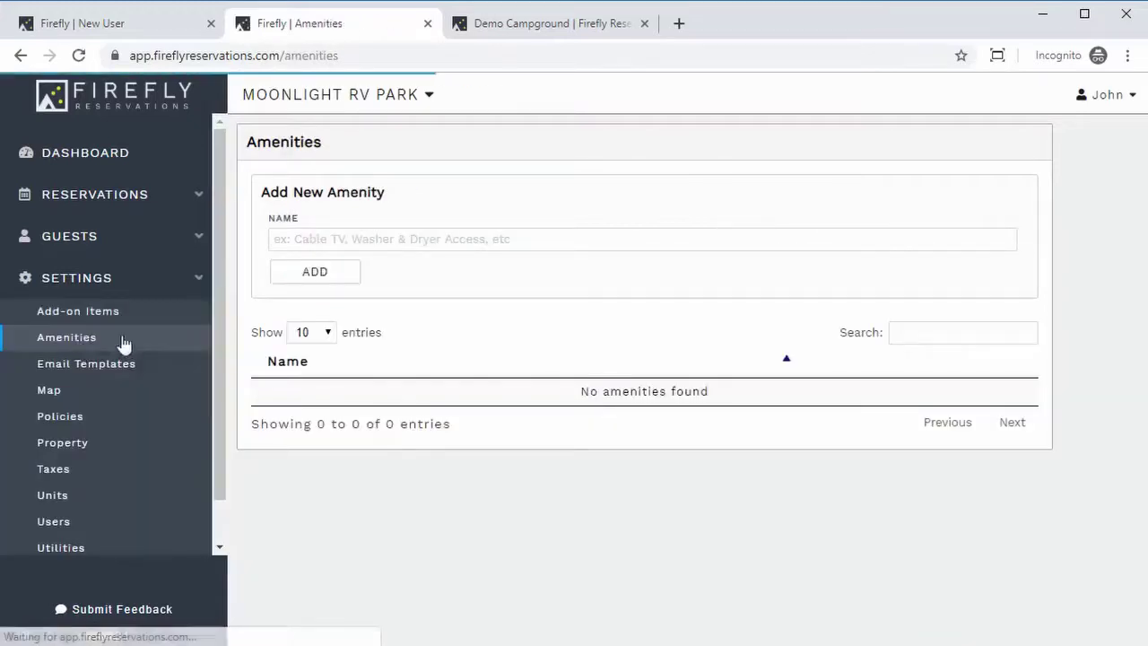
click(449, 238)
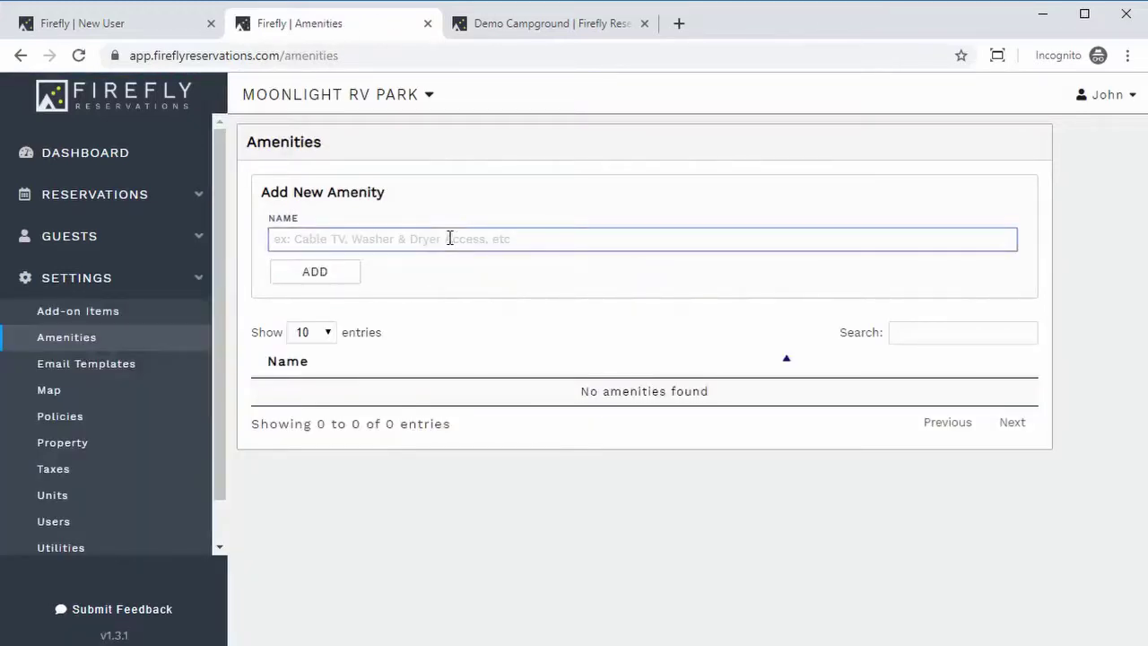
text(50 Amp)
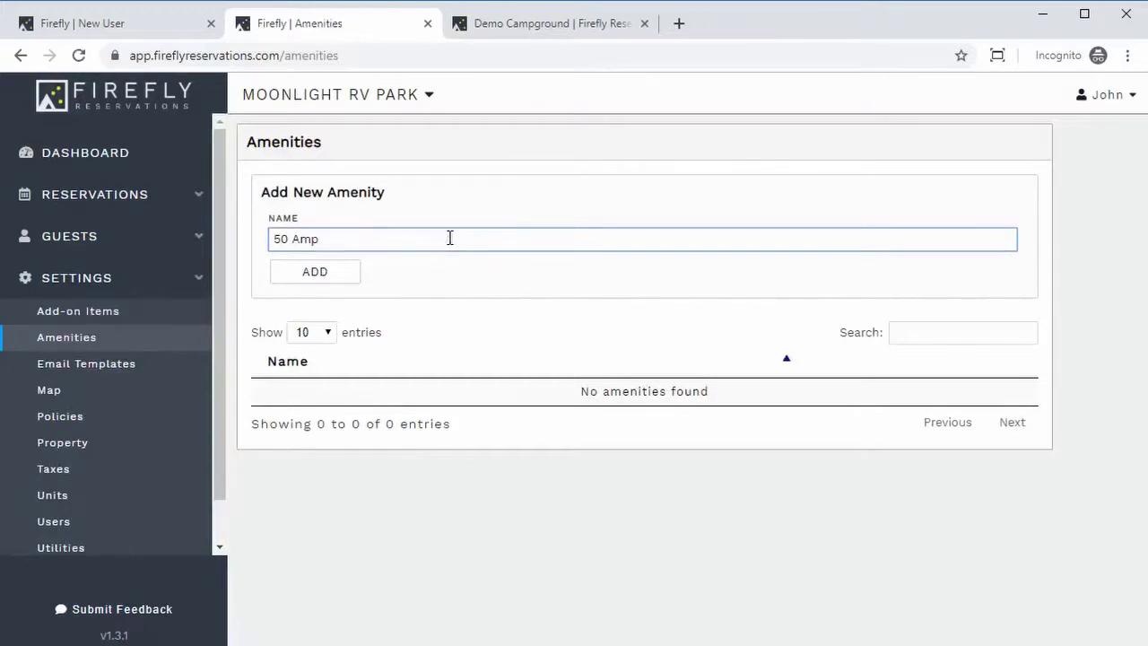
key(Return)
click(327, 239)
text(5)
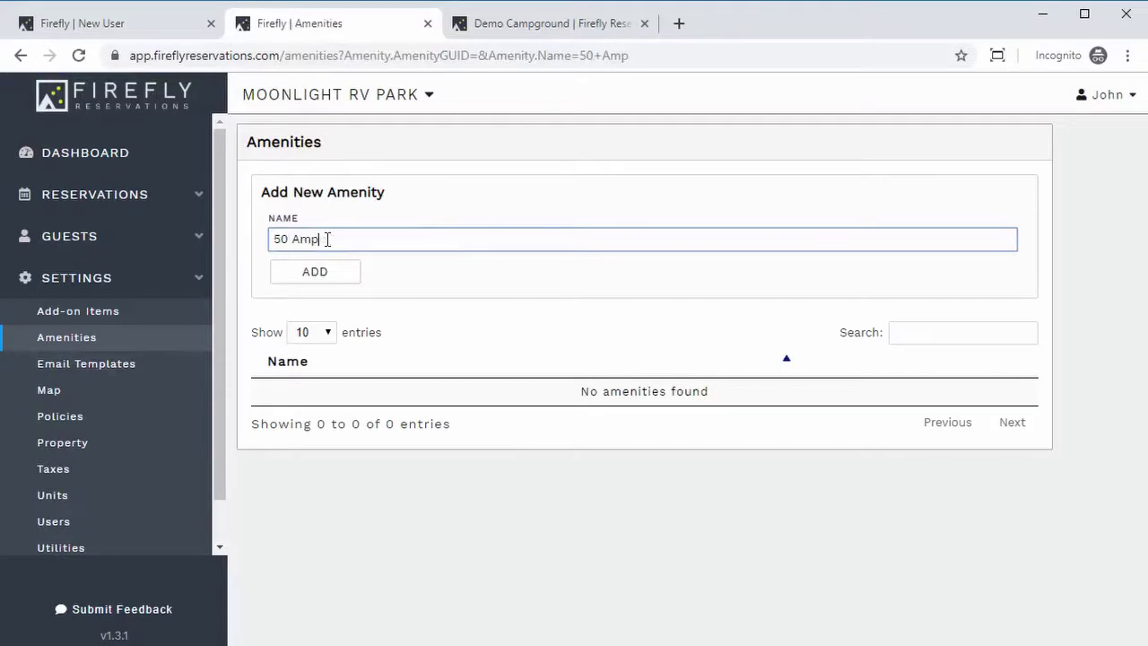
click(330, 278)
- Add a second amenity named "30 Amp"
click(331, 238)
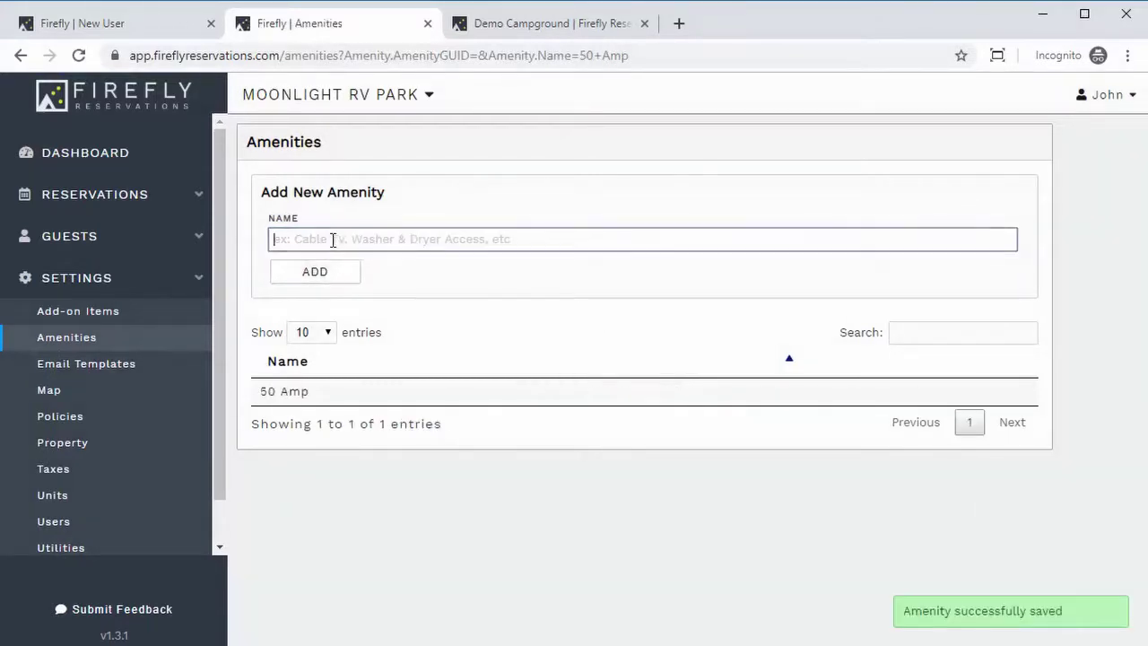
text(30 Amp)
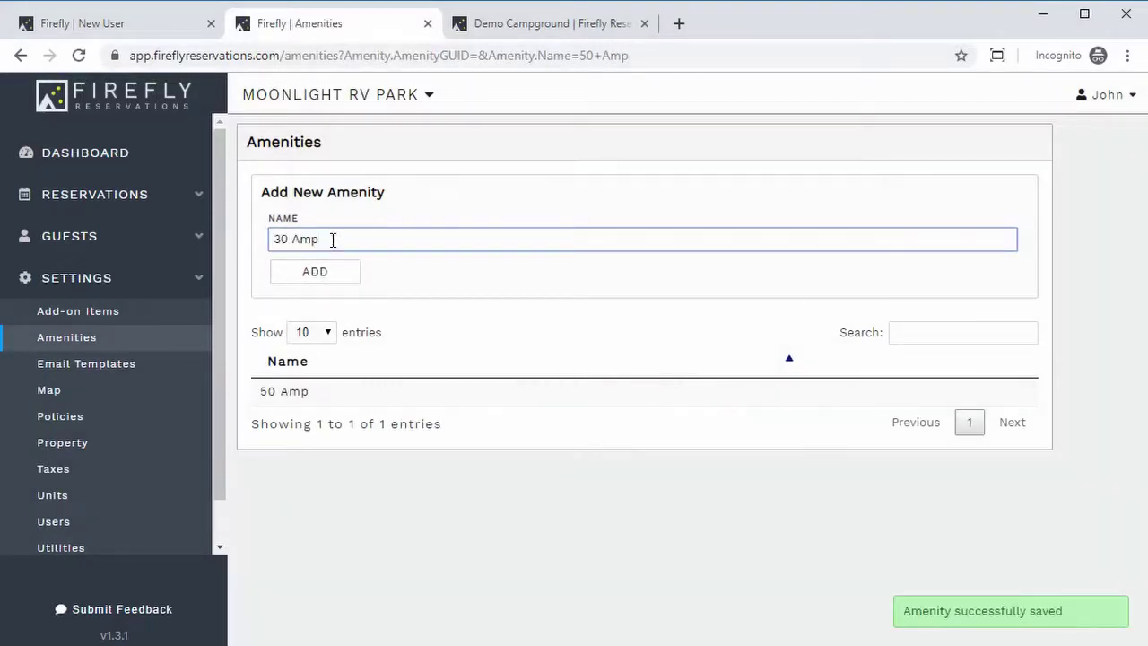
click(329, 272)
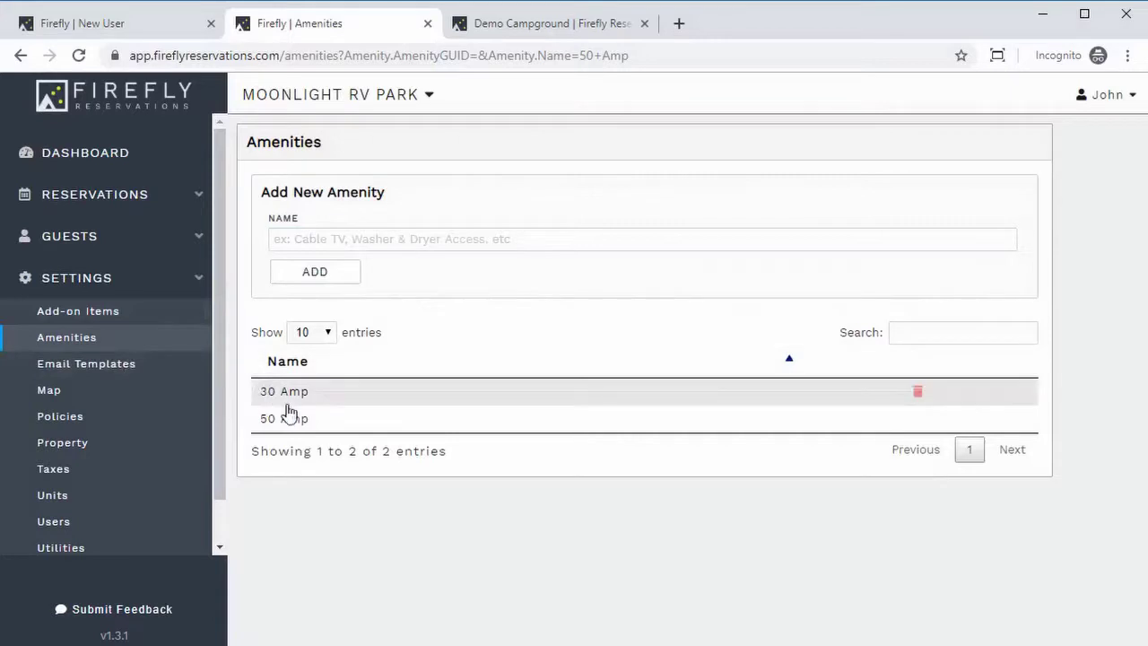
- Open the Expiring Credit Card email template and examine its subject, placeholders and card details table
click(95, 374)
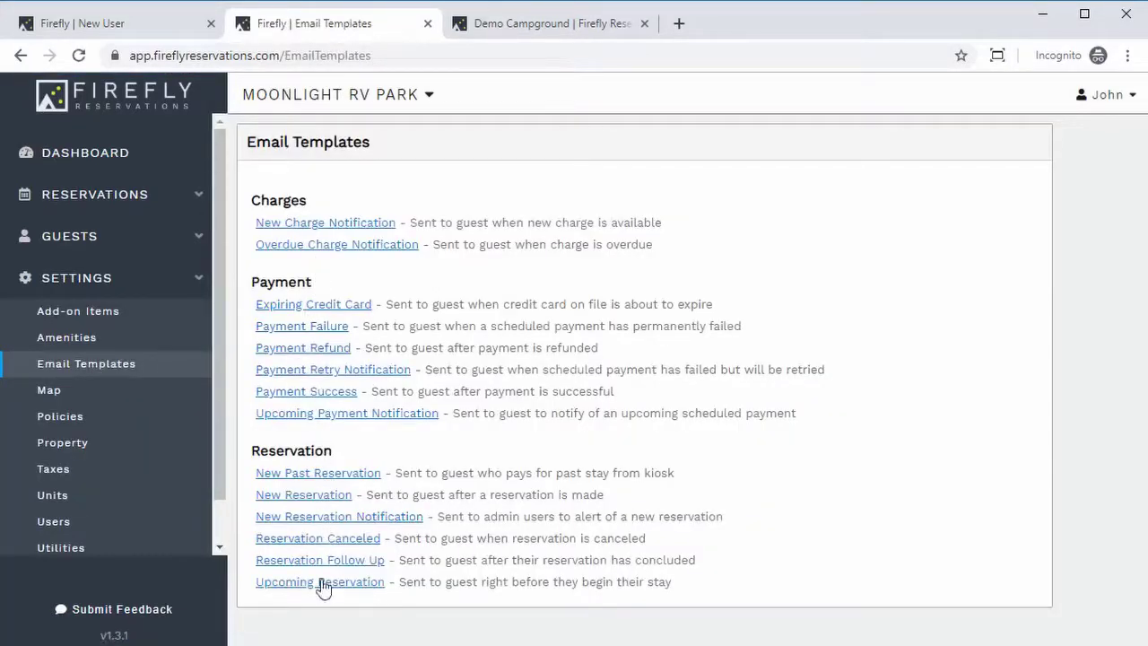
click(312, 309)
scroll(633, 359, down, 2)
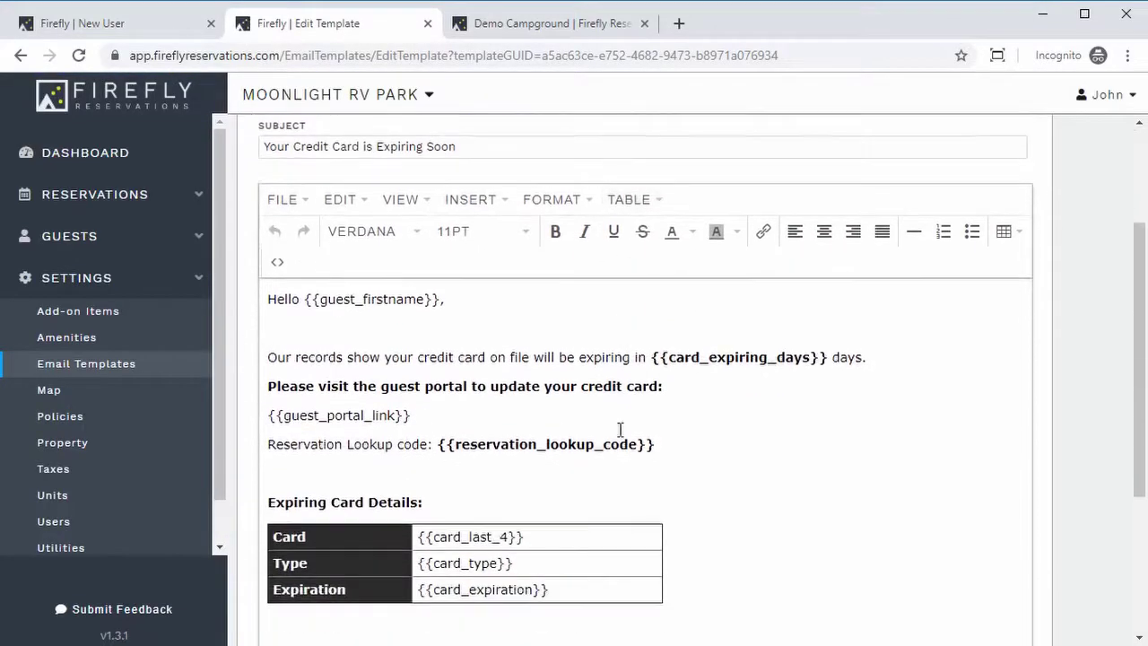
scroll(356, 327, down, 2)
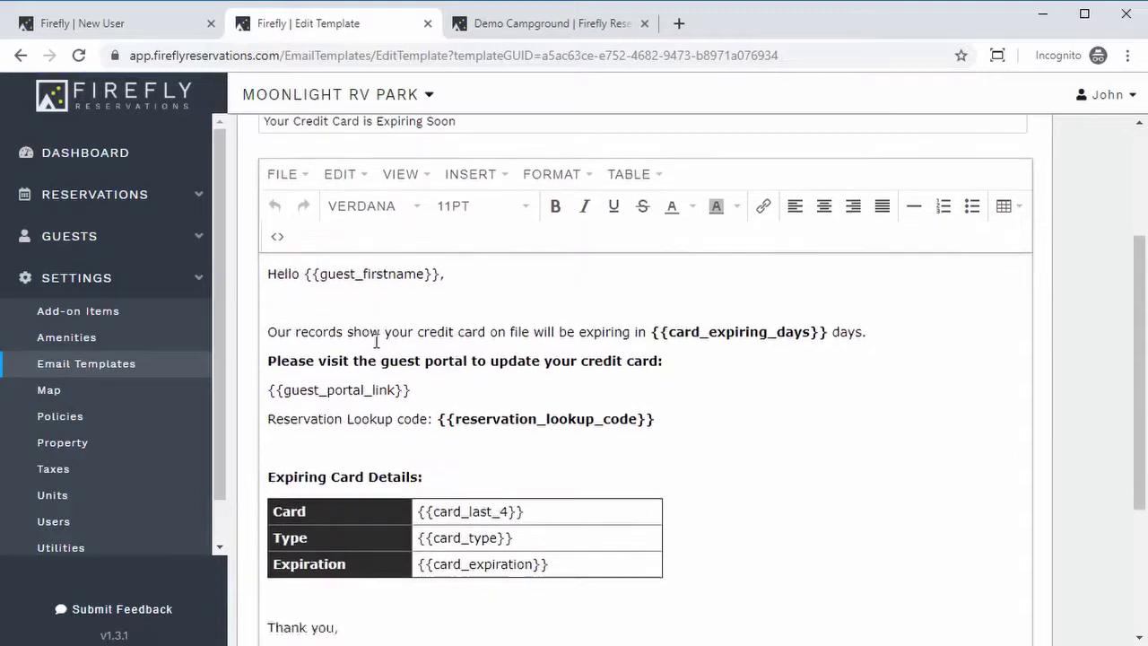
scroll(401, 395, up, 1)
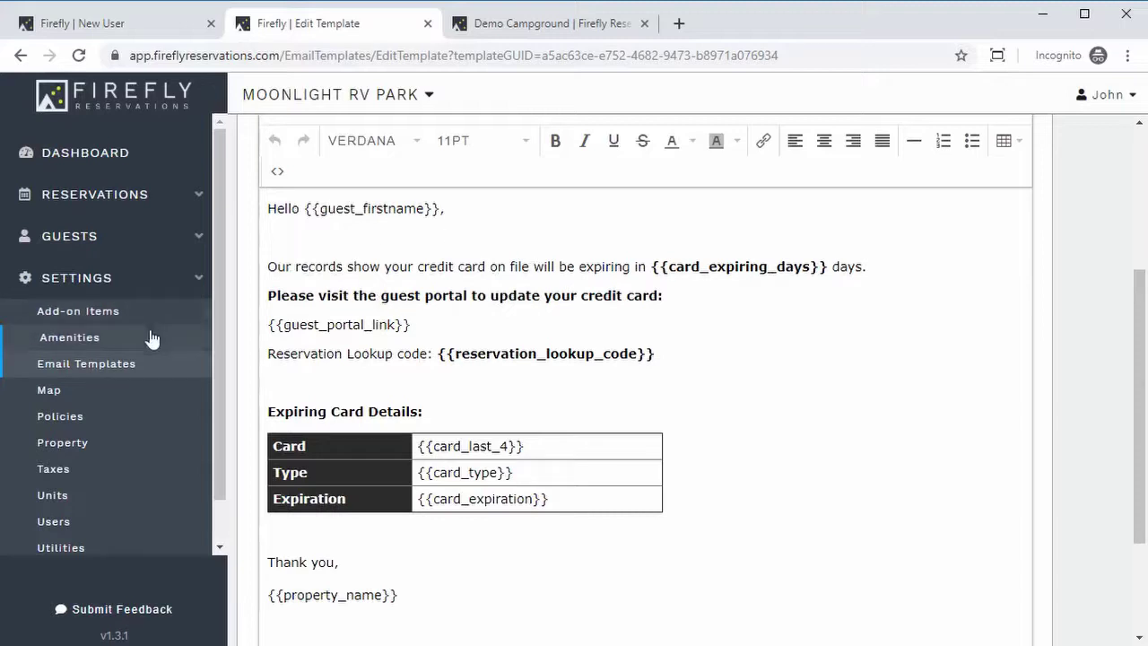
- Upload the image demo map.png as the property's new map and look over the uploaded map
click(64, 392)
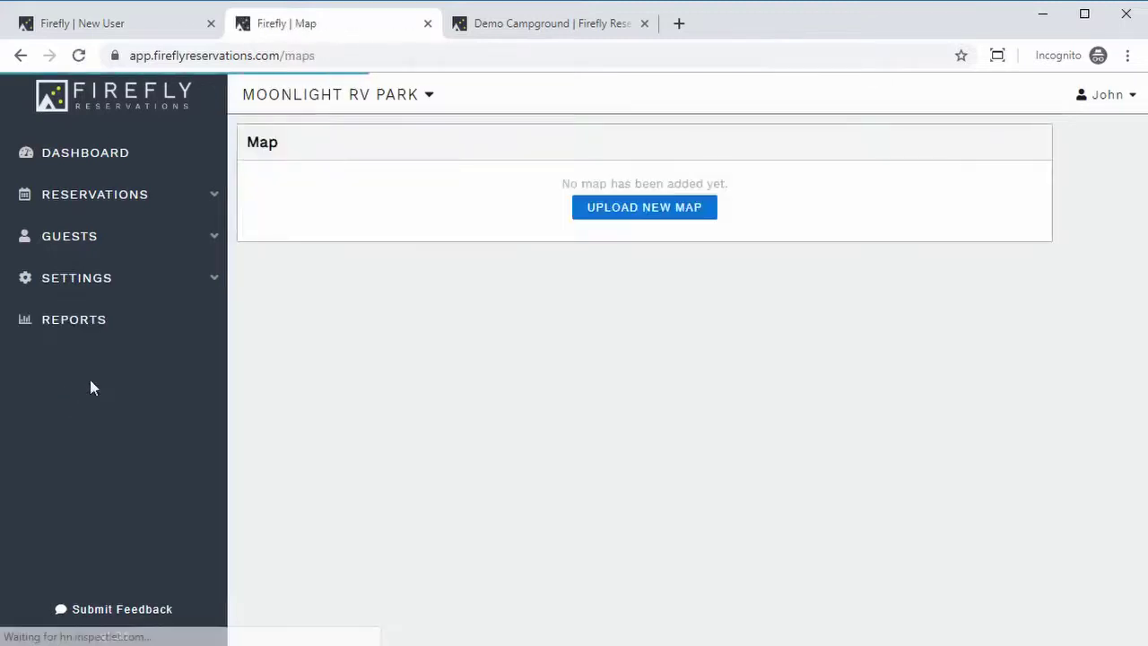
click(637, 215)
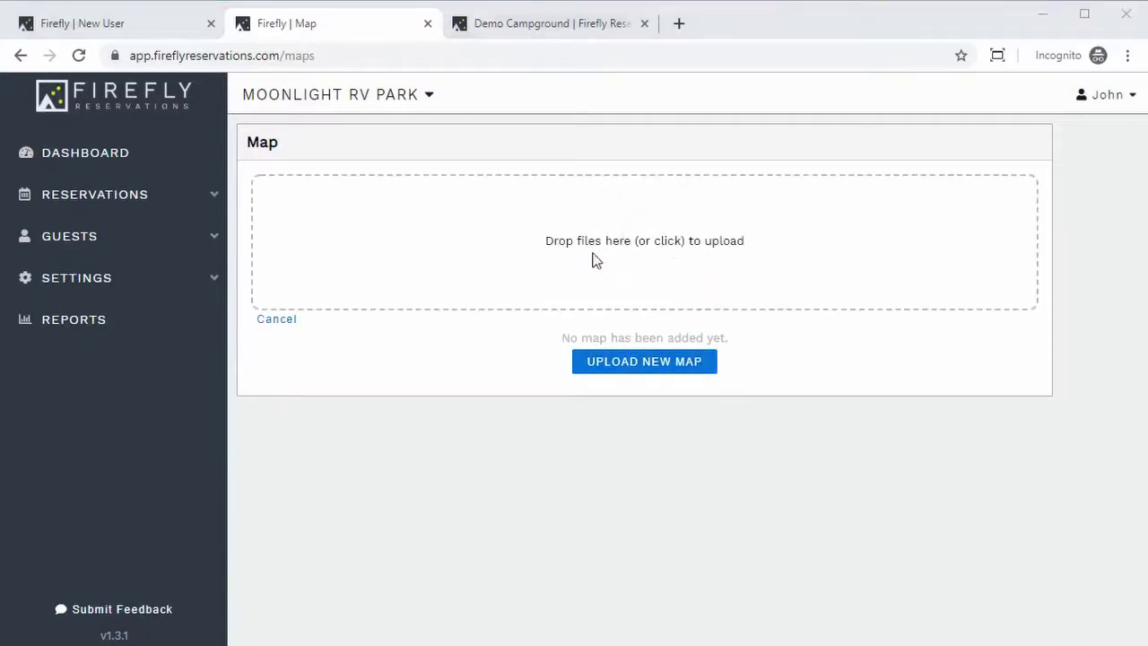
click(593, 258)
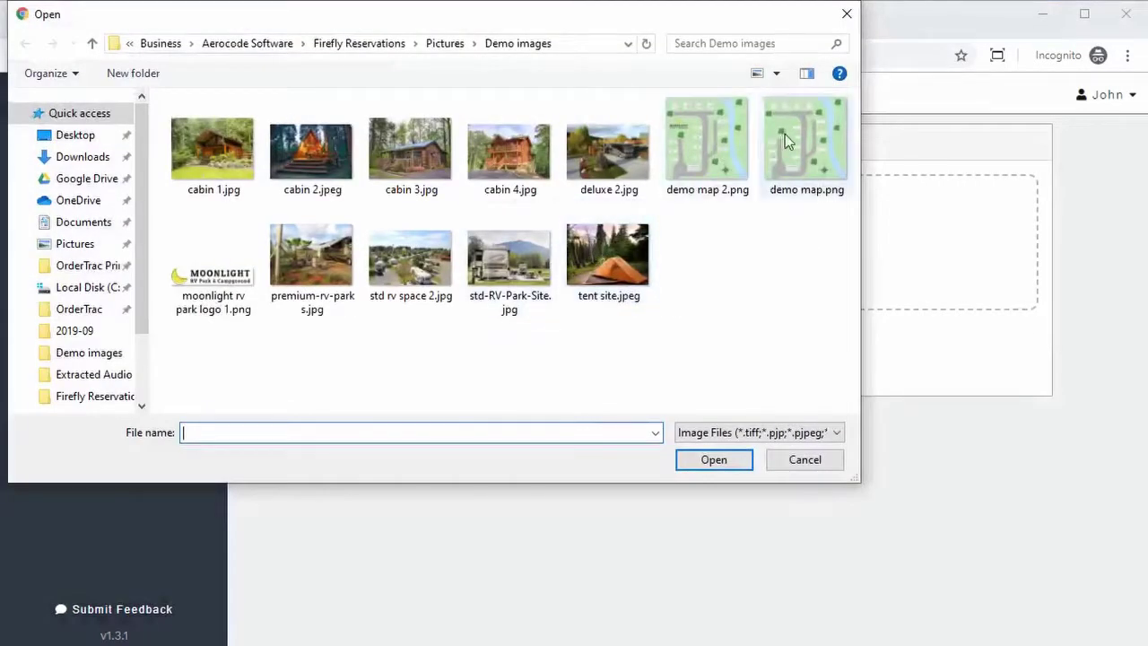
click(777, 134)
click(701, 459)
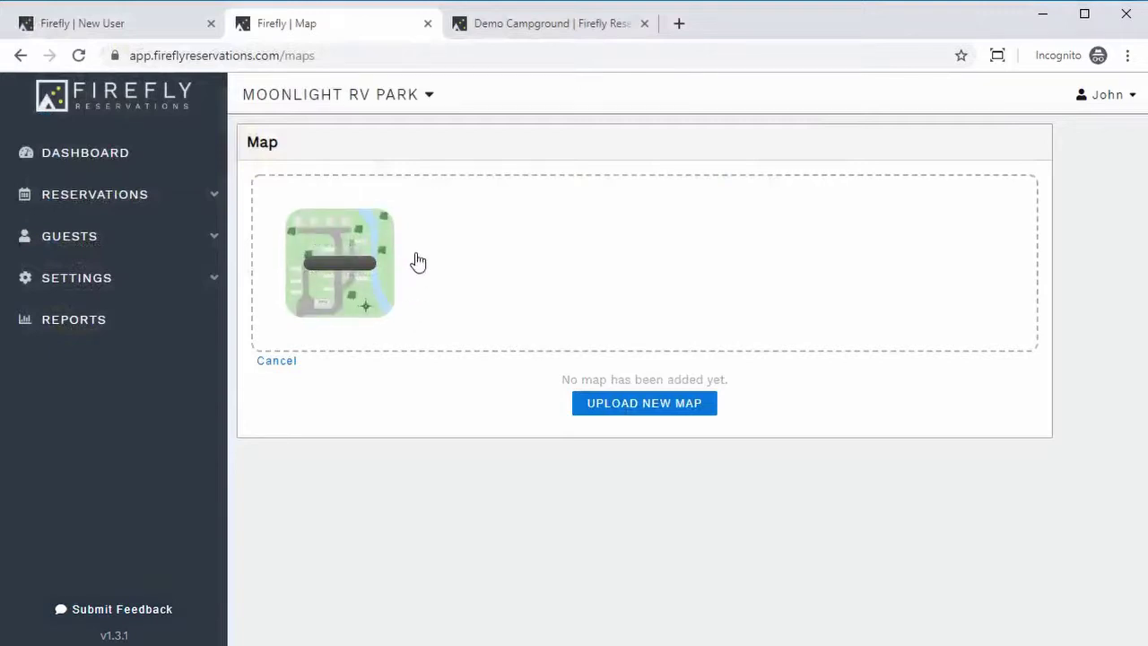
scroll(543, 291, down, 1)
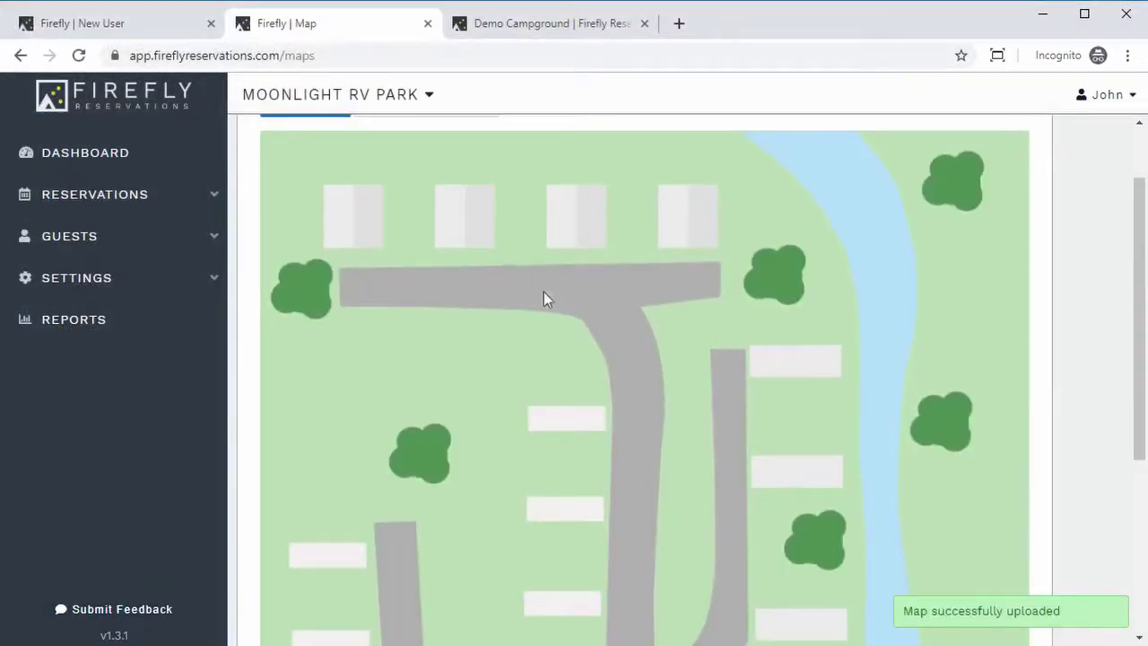
mouse_move(1137, 289)
mouse_down()
mouse_move(1142, 409)
mouse_move(1137, 298)
mouse_up()
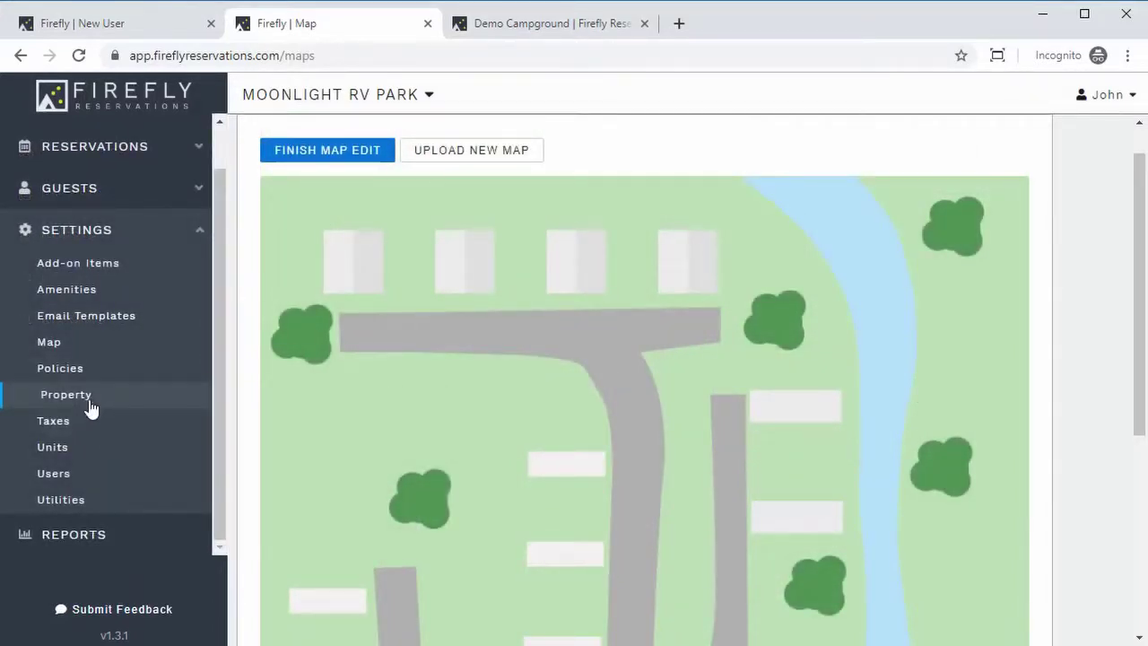
- Add a new tax named "Texas Tax" with a rate of 8.25%
click(87, 423)
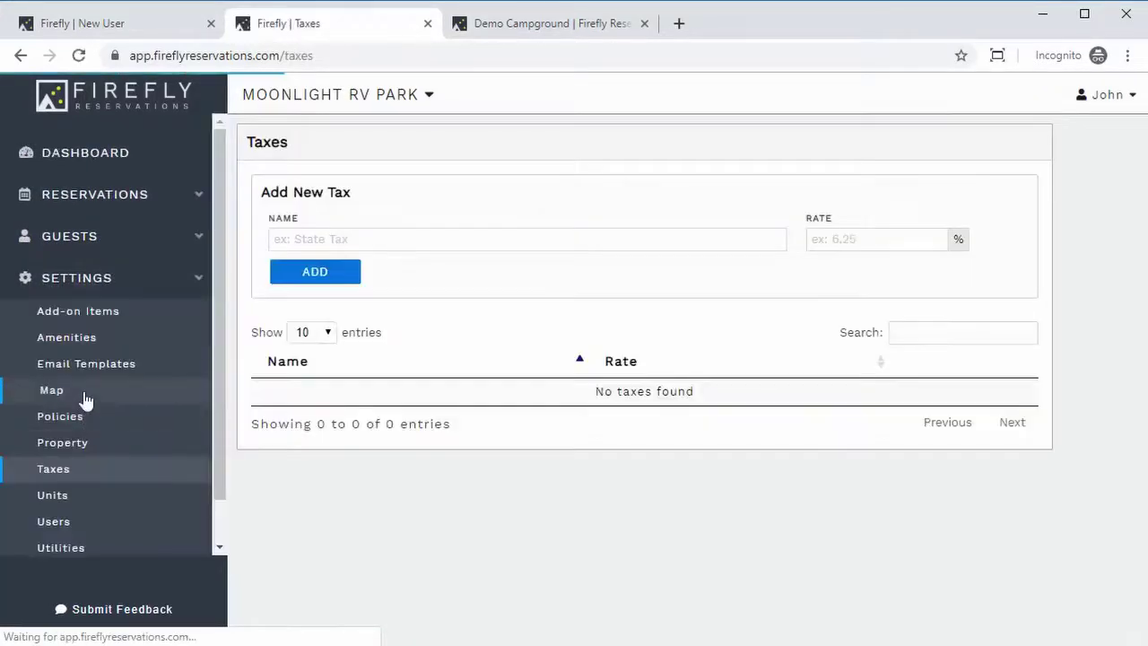
click(417, 245)
text(Texas)
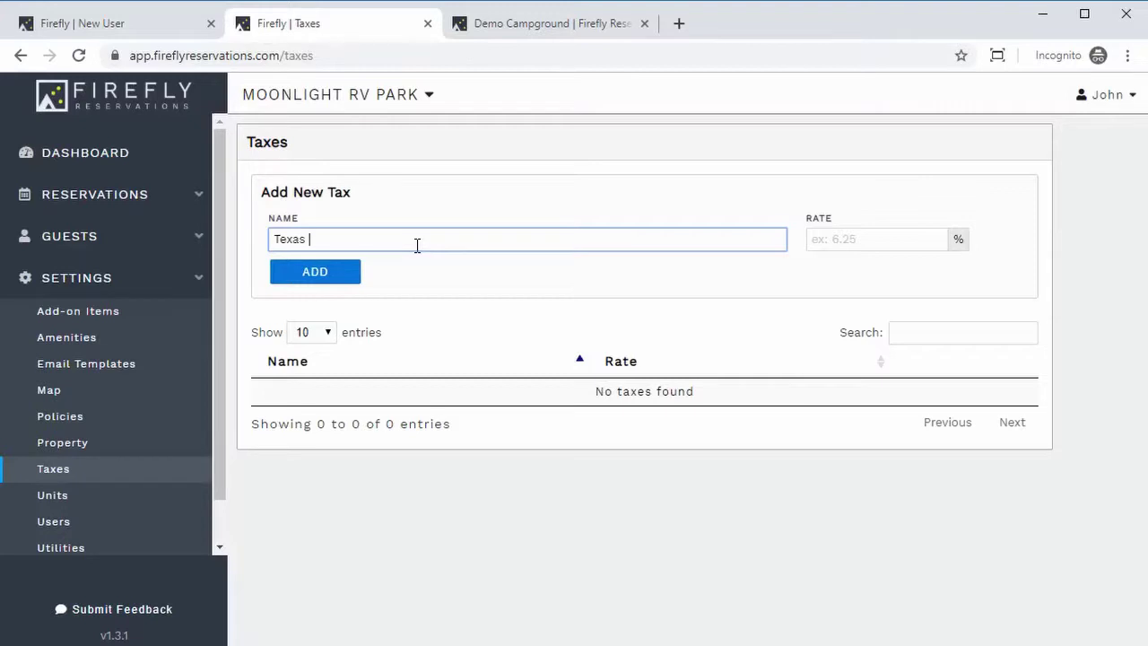
text( Tax)
click(354, 272)
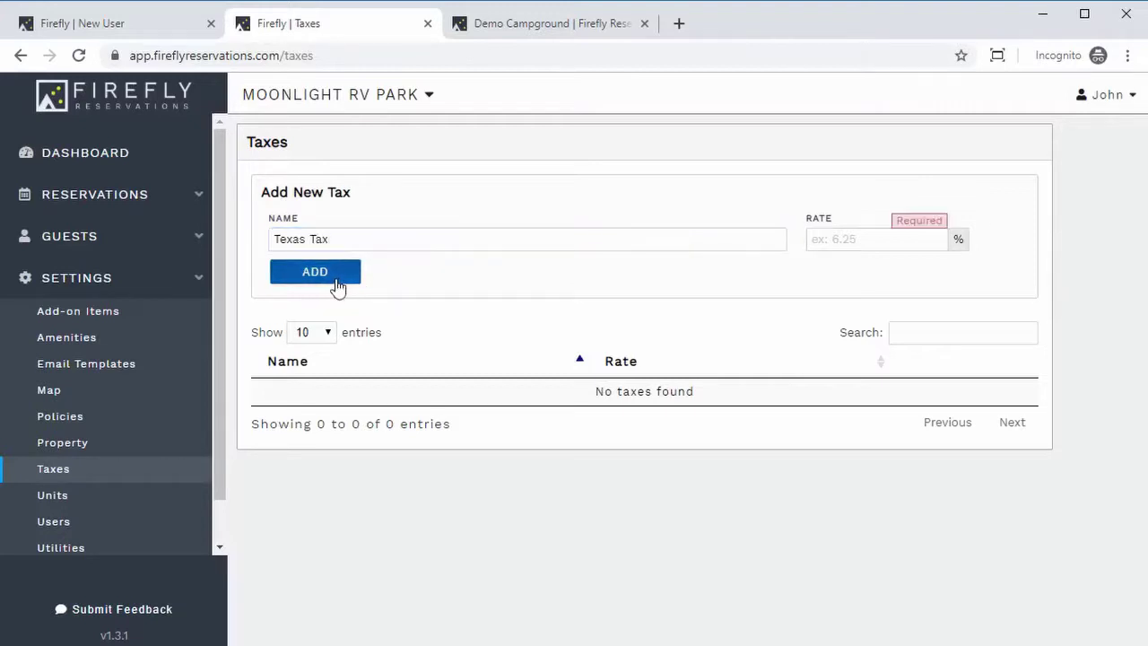
click(835, 242)
text(8.25)
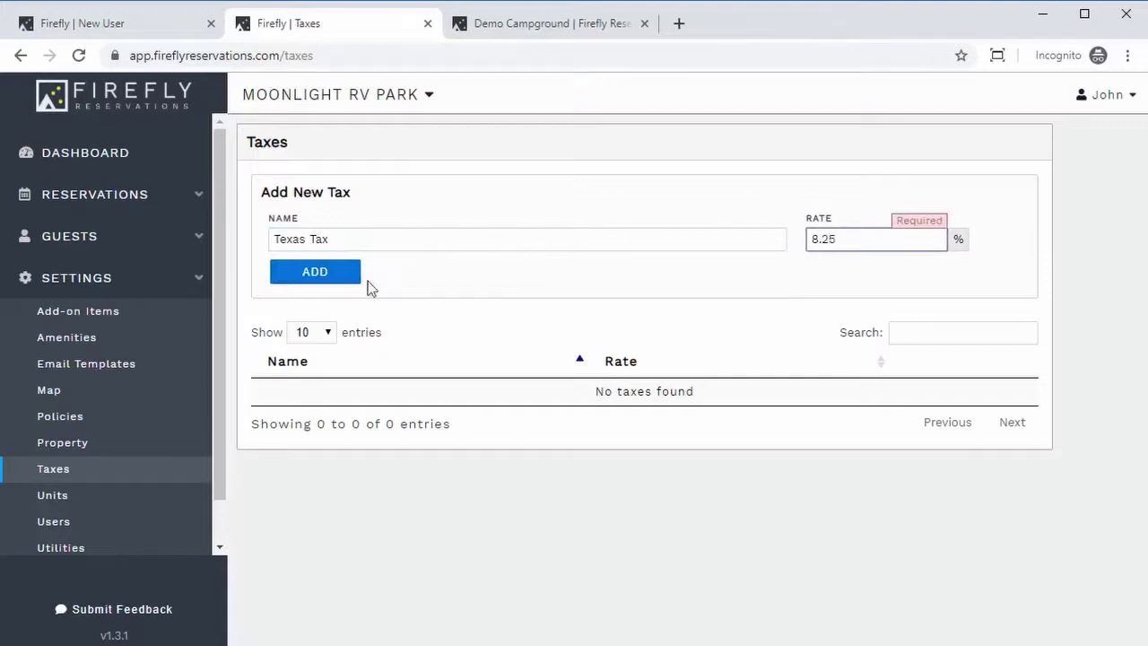
click(354, 274)
- Add a second tax named "Lodging Tax" with a rate of 2.00%
click(337, 238)
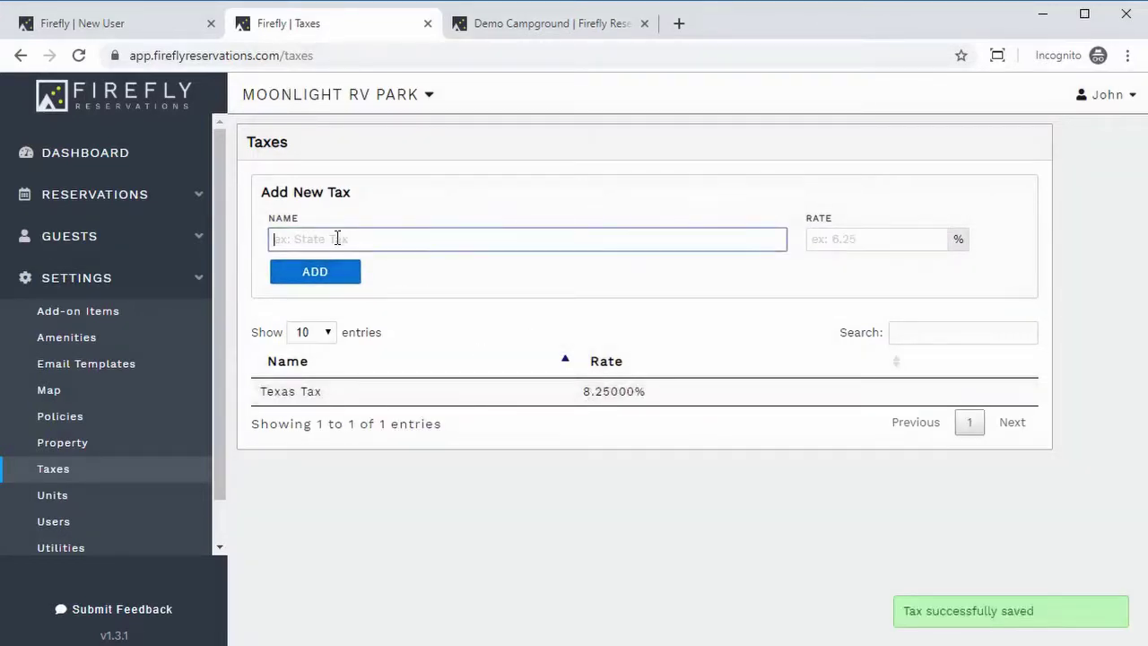
text(Lodging Tax)
key(Tab)
text(2.)
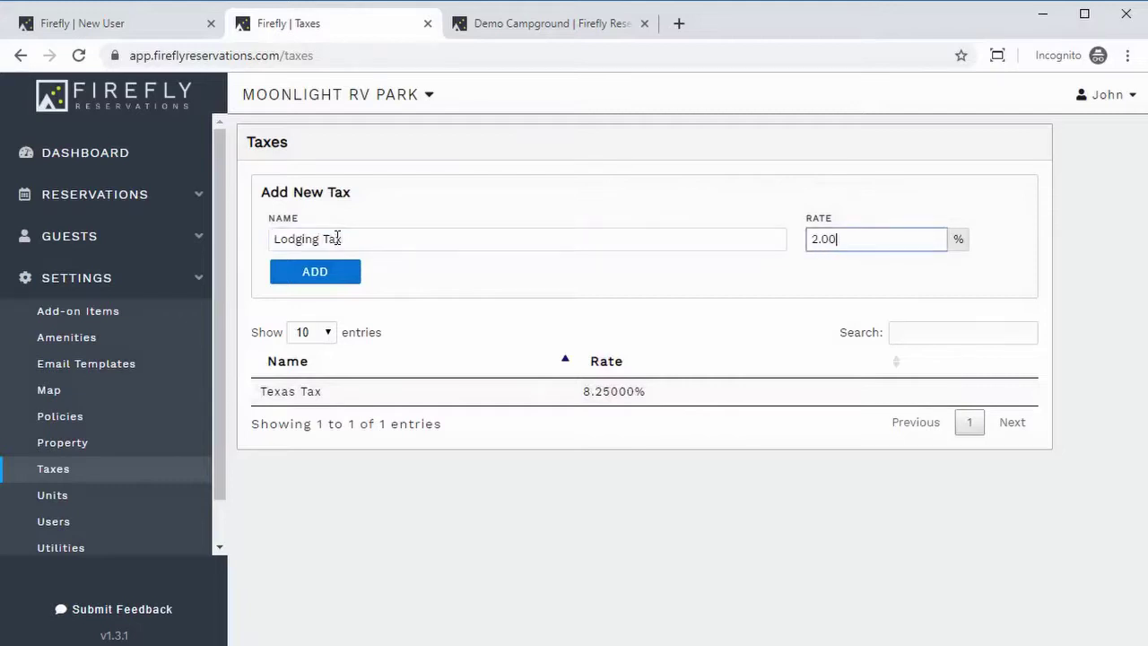
click(287, 276)
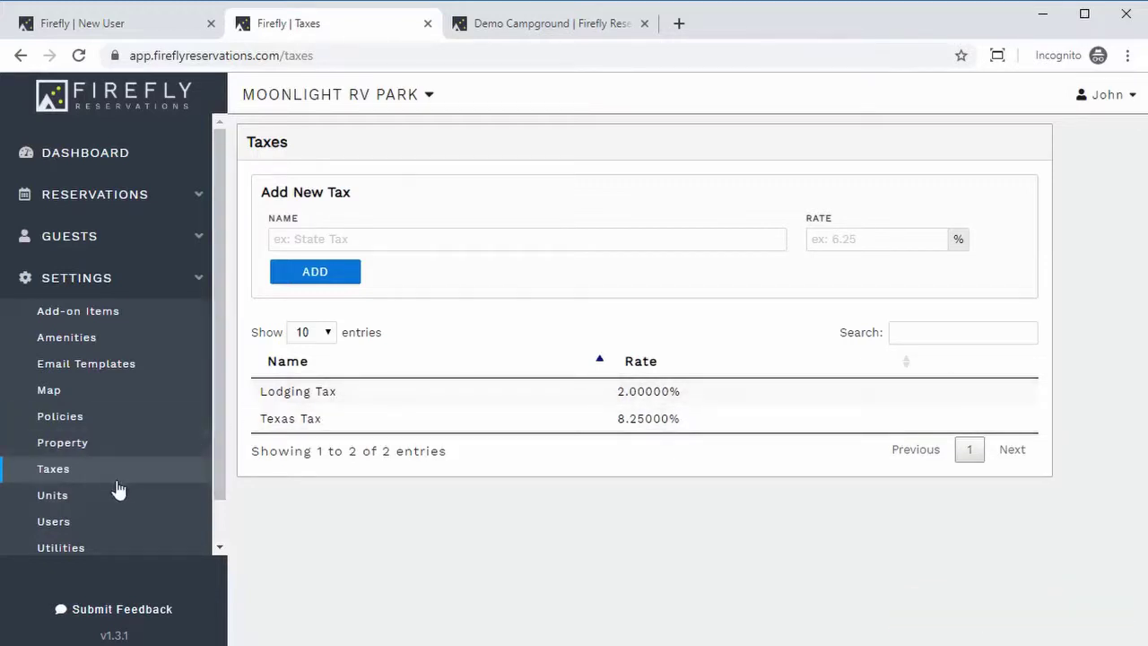
- Open the Policies editor and look at its placeholder heading by highlighting the text
click(97, 420)
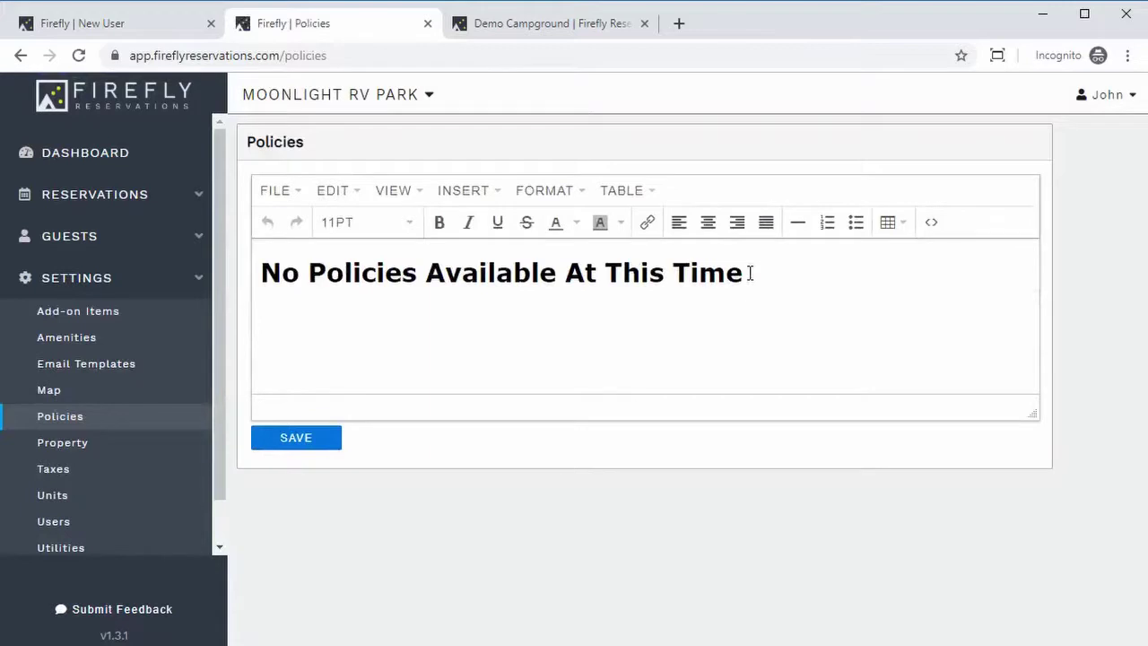
drag(750, 274, 423, 274)
click(423, 274)
drag(772, 272, 290, 300)
click(290, 299)
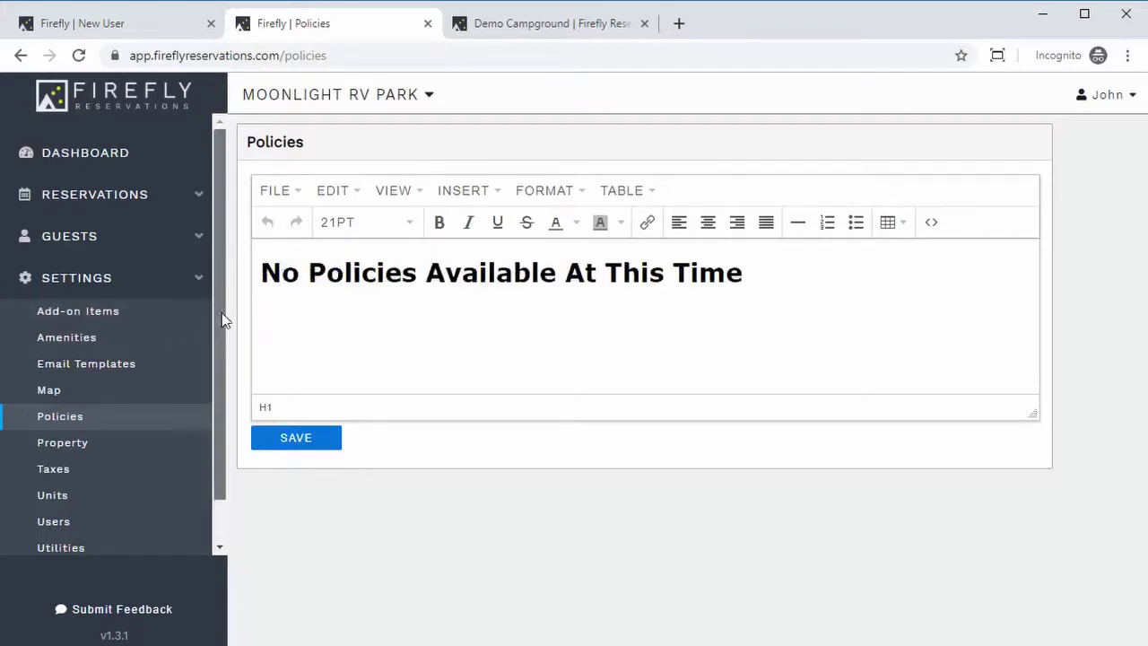
- Add a new unit named "RV Site 1" in the Units settings and save it
drag(222, 320, 219, 366)
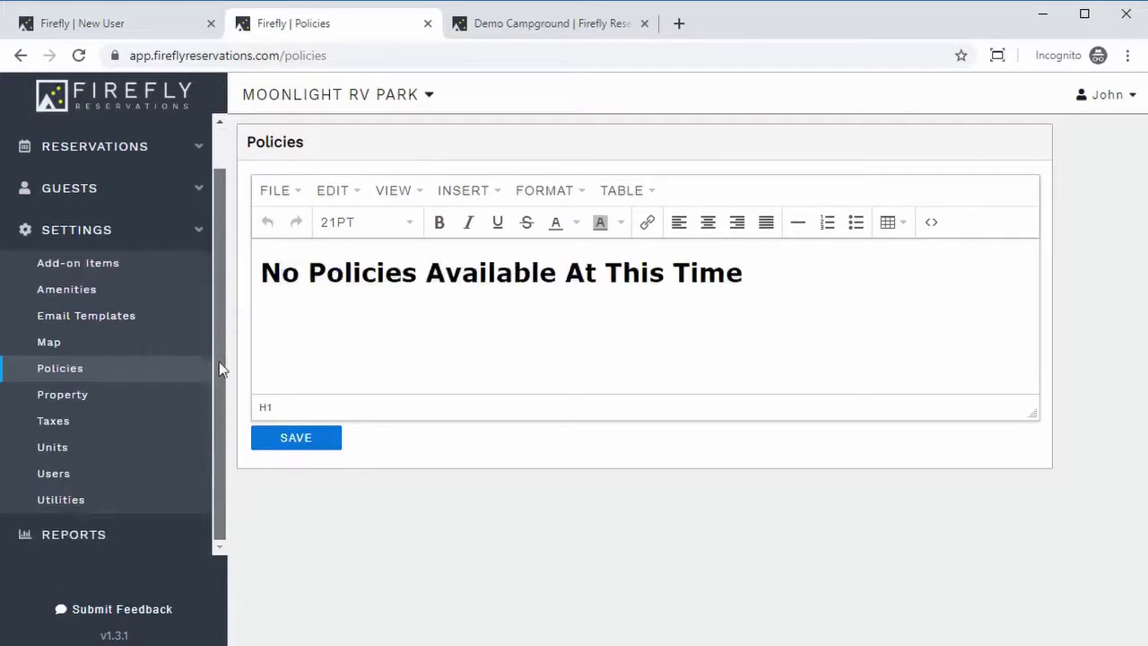
click(85, 447)
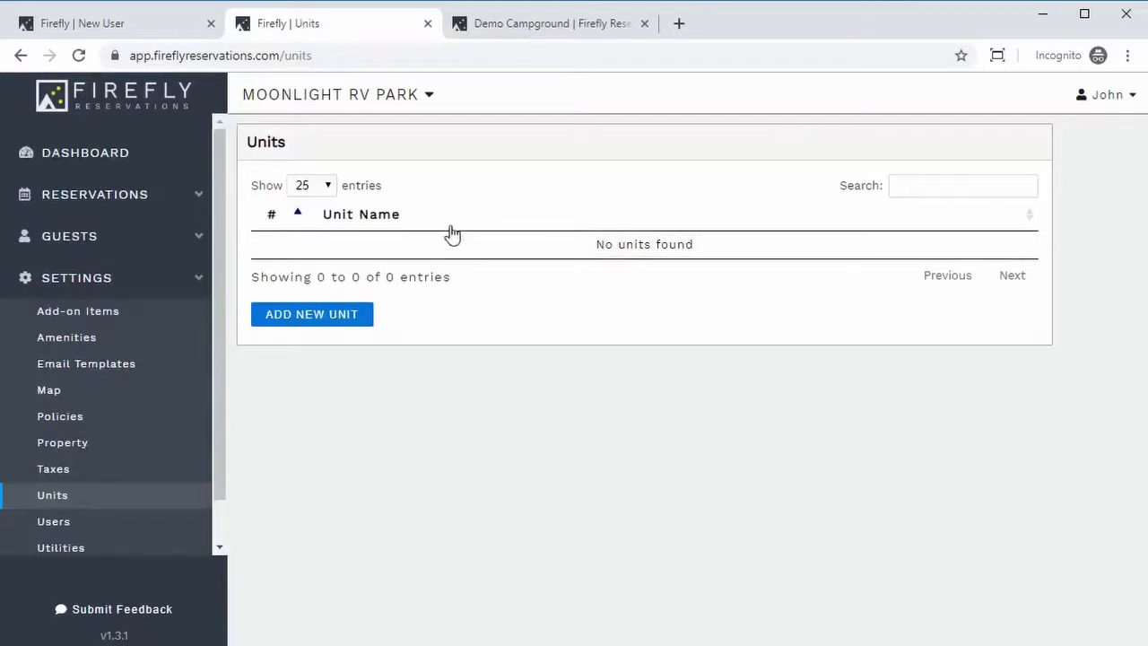
click(329, 319)
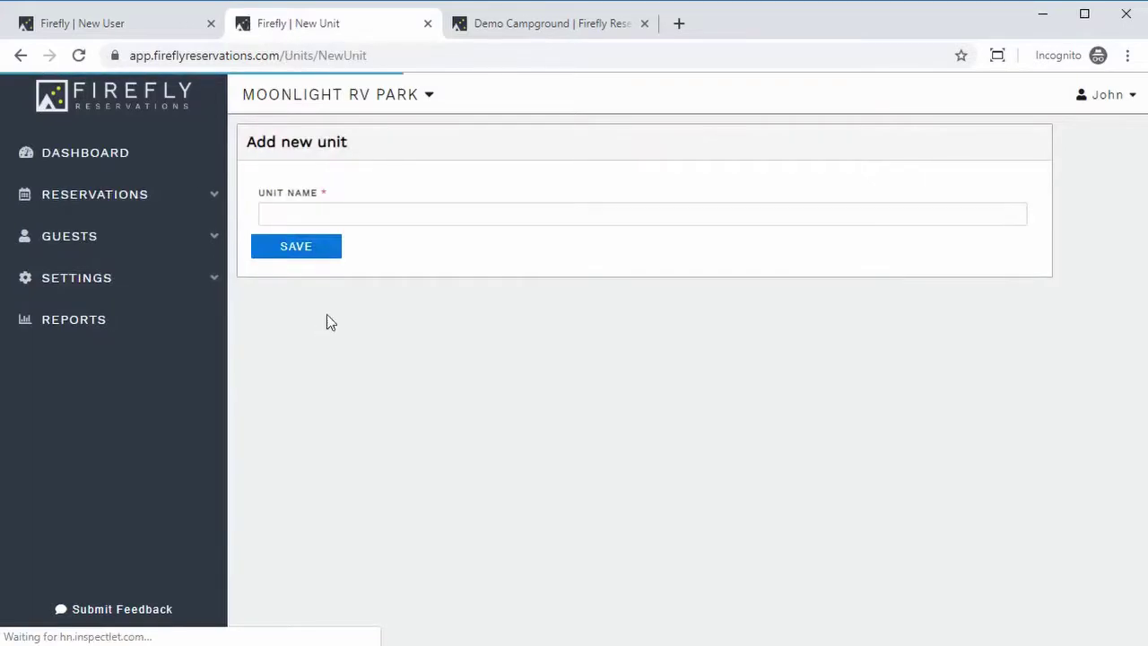
click(352, 215)
text(RV Site 1)
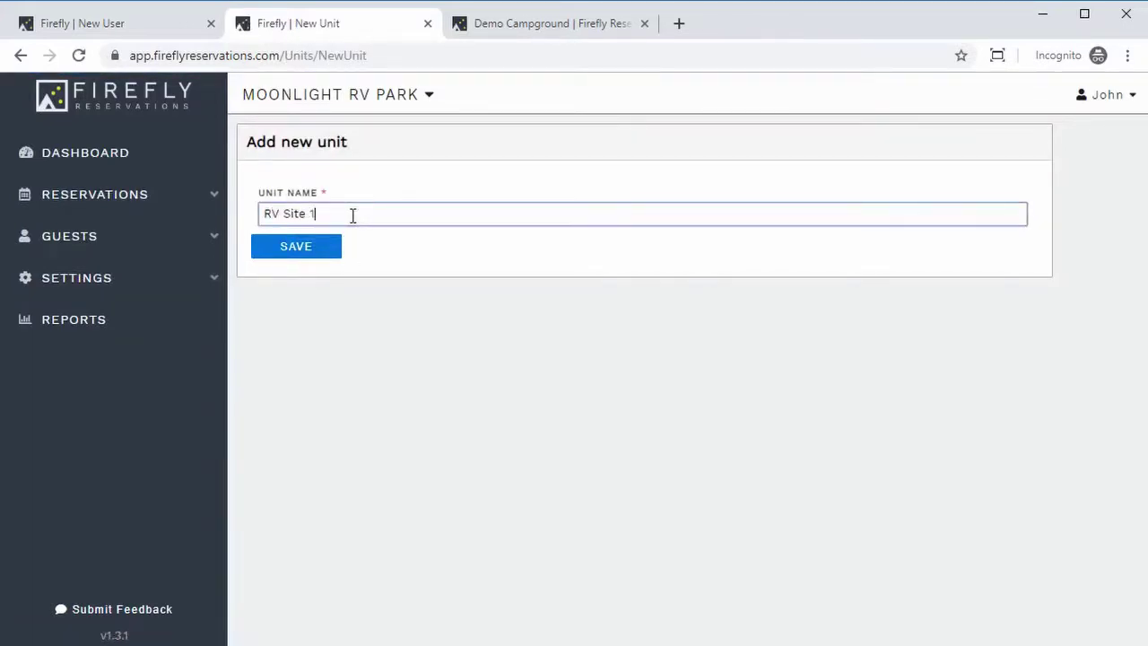
click(321, 249)
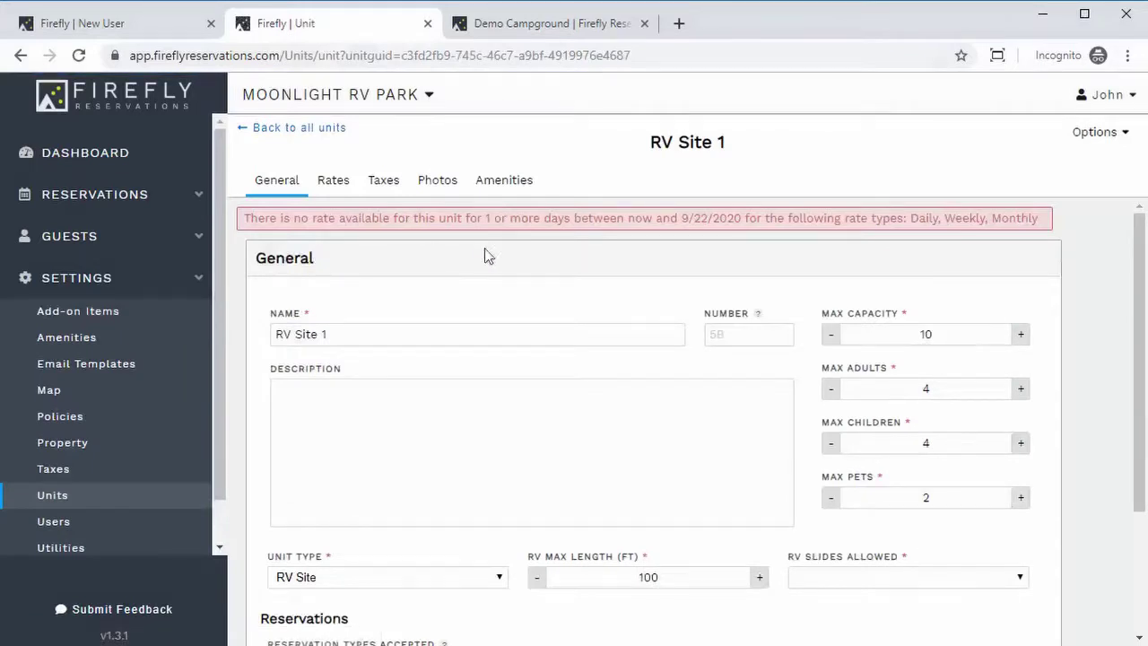
- Set the unit's number to 01 and enter the description "Nice rv site by the river"
mouse_move(1137, 240)
mouse_down()
mouse_move(1136, 276)
mouse_move(1135, 242)
mouse_move(1136, 257)
mouse_up()
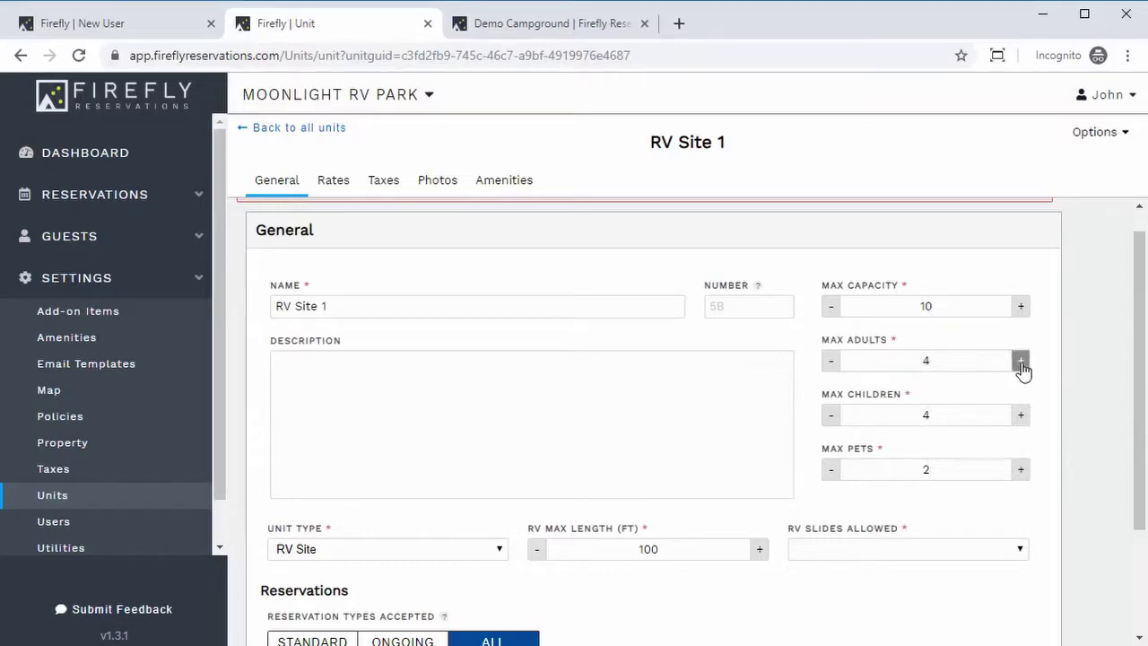
click(831, 361)
click(729, 306)
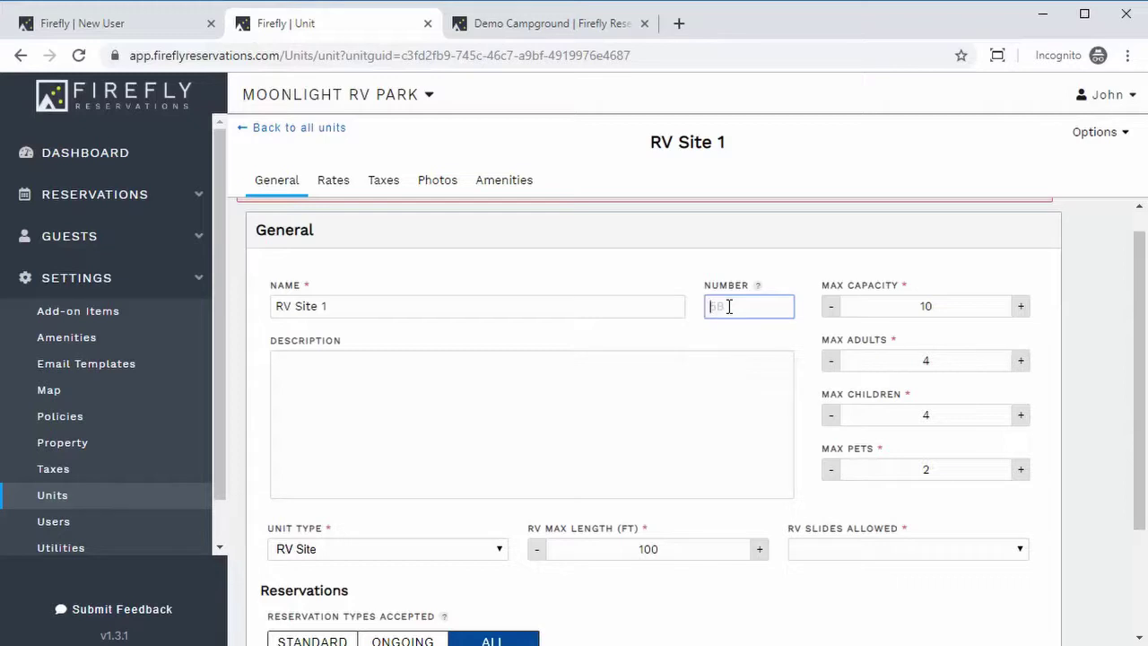
text(01)
click(657, 387)
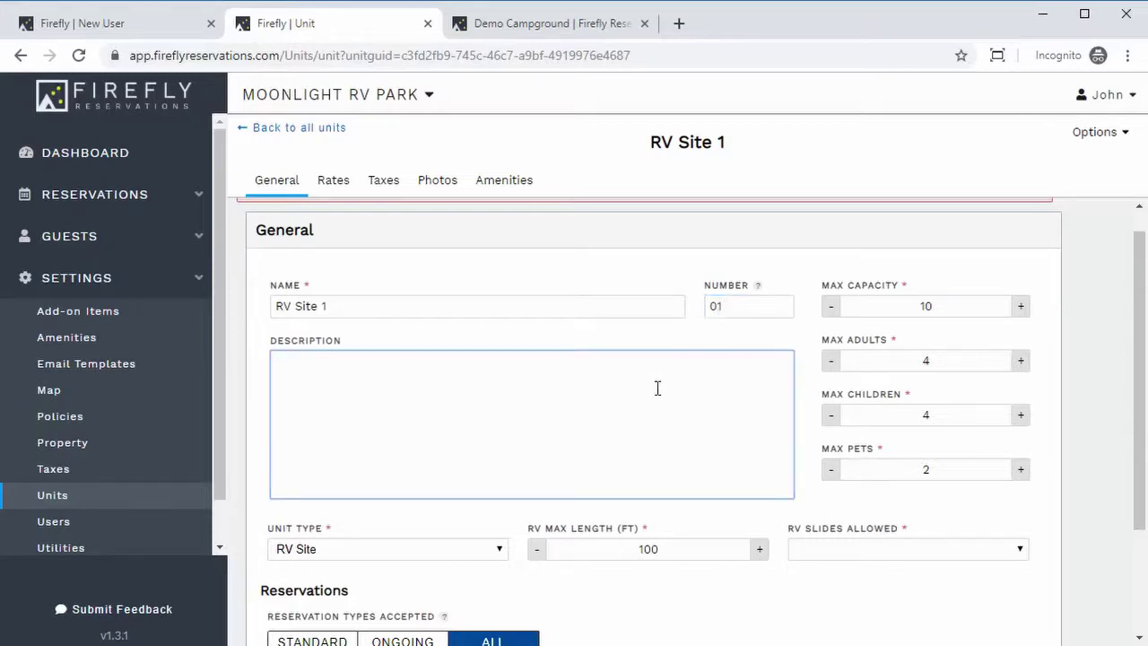
text(Nice rv site by the river)
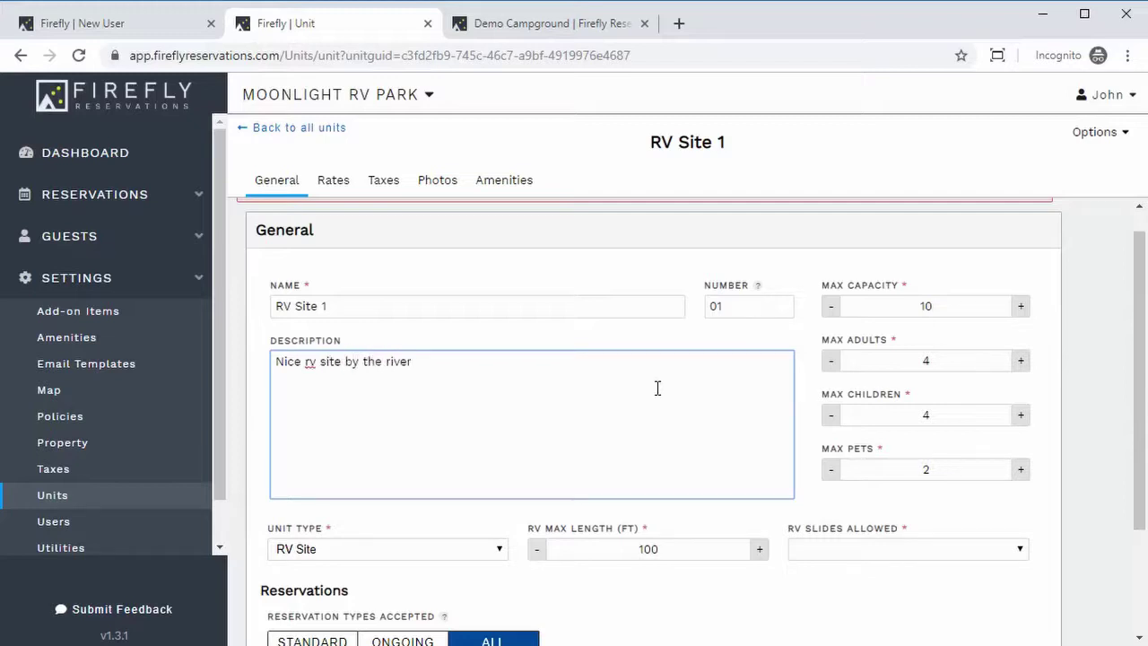
- Look through the available unit types for the site while keeping RV Site selected
scroll(659, 391, down, 1)
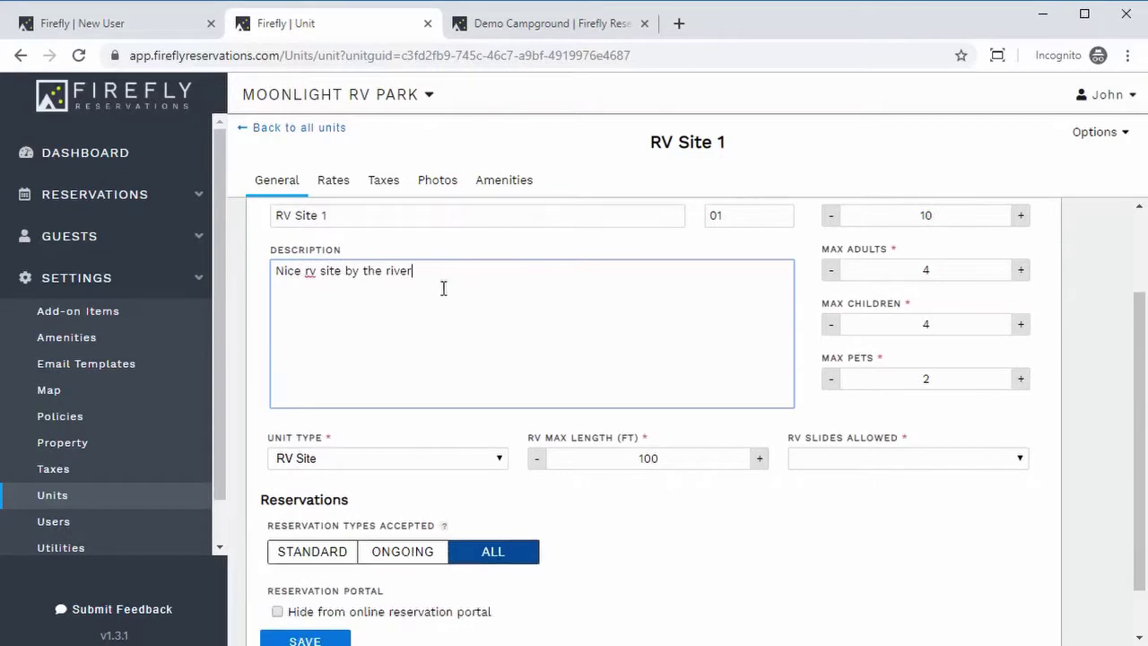
scroll(559, 325, down, 1)
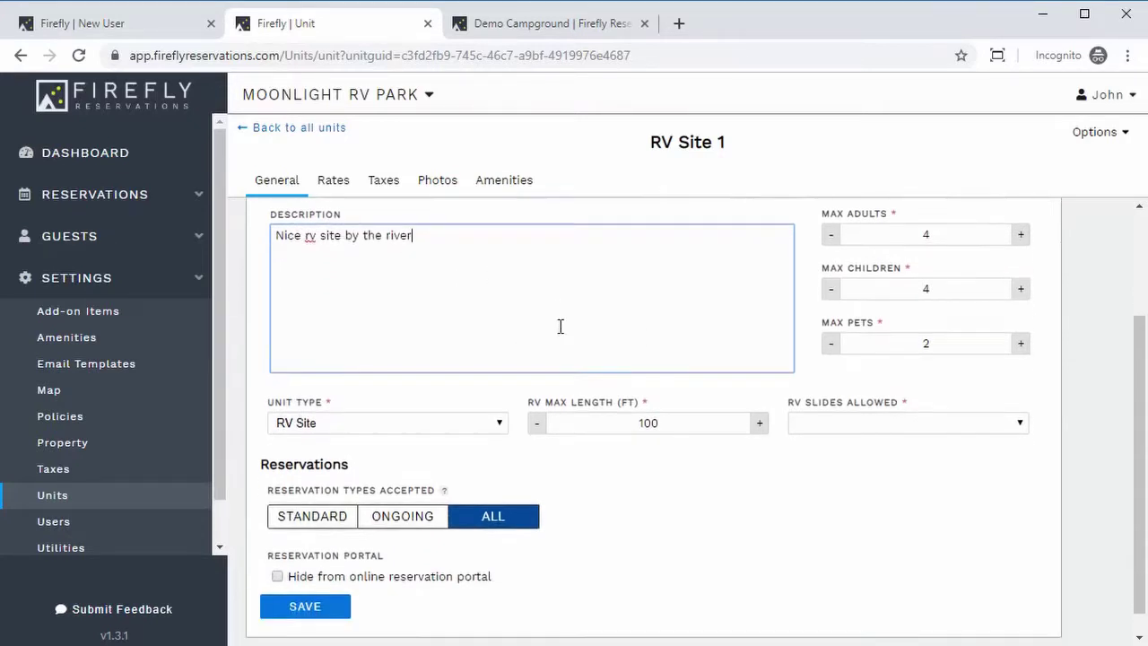
click(489, 401)
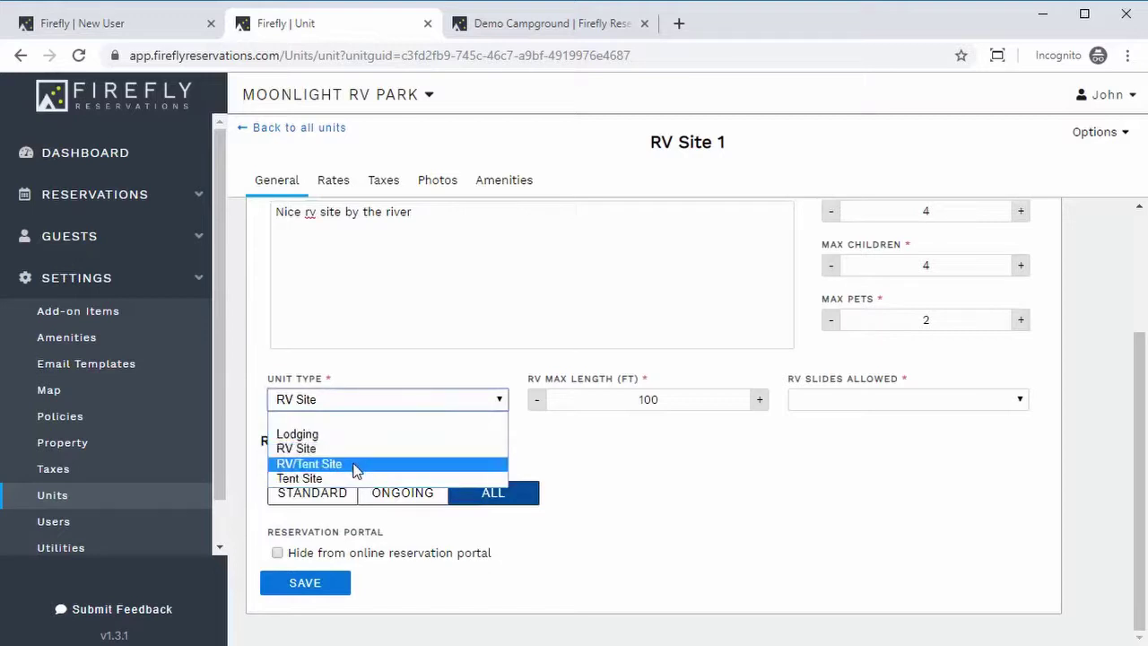
click(399, 362)
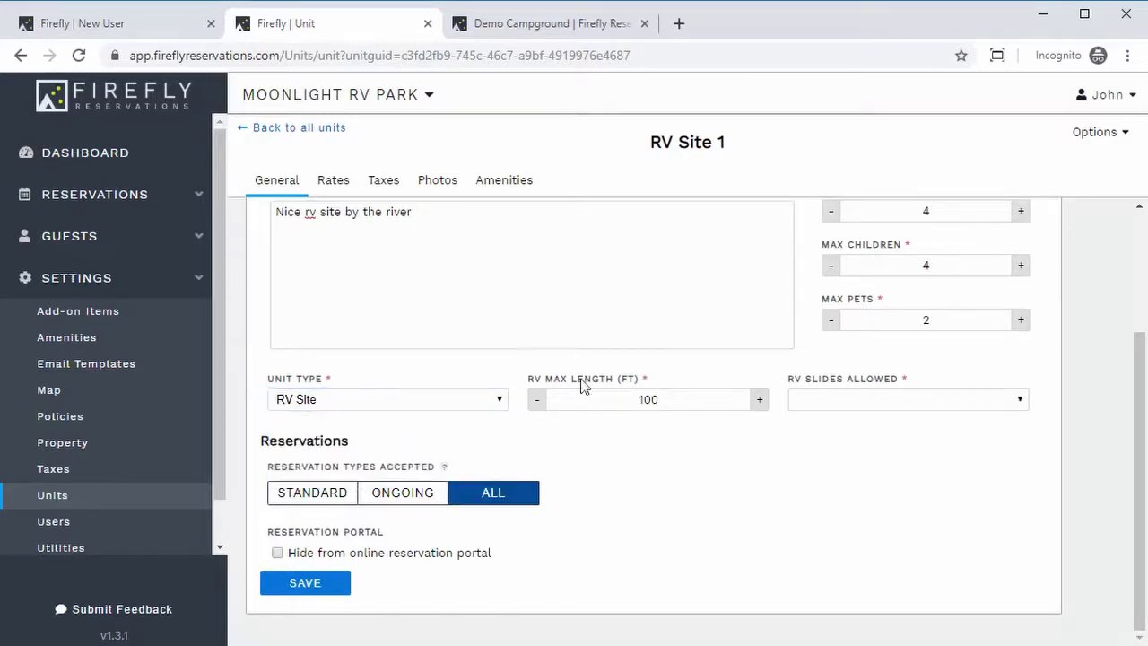
- Reduce the site's RV max length to 85 ft and set the RV slides allowed to No Slides
click(537, 401)
click(538, 400)
click(538, 401)
click(540, 401)
click(539, 400)
click(538, 401)
click(538, 401)
click(811, 400)
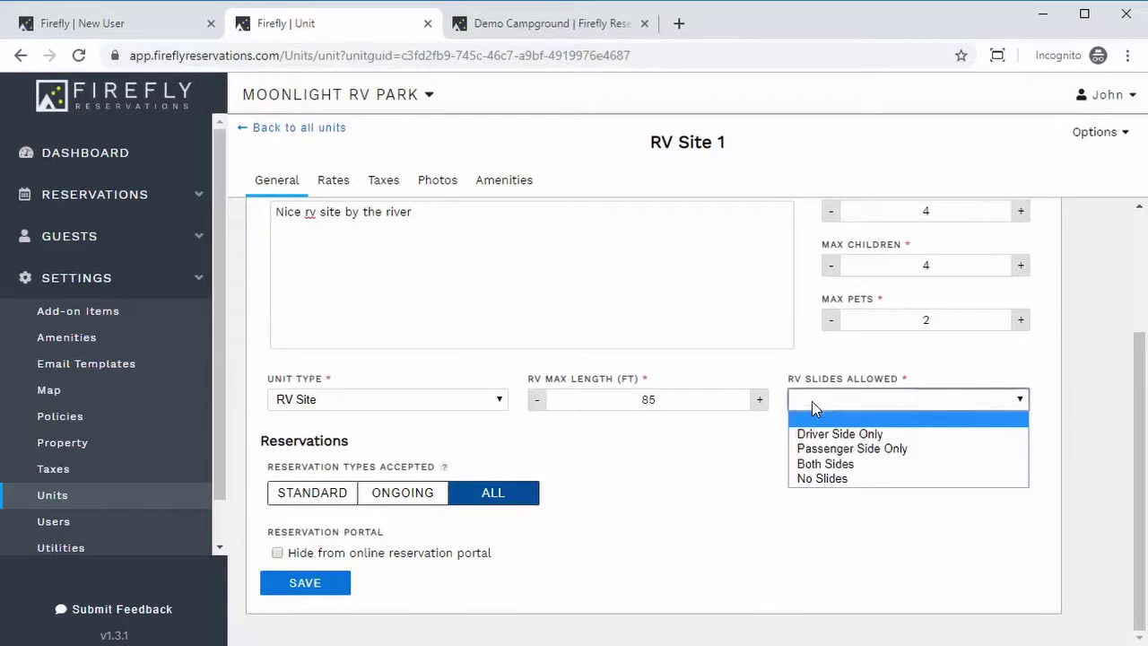
click(829, 477)
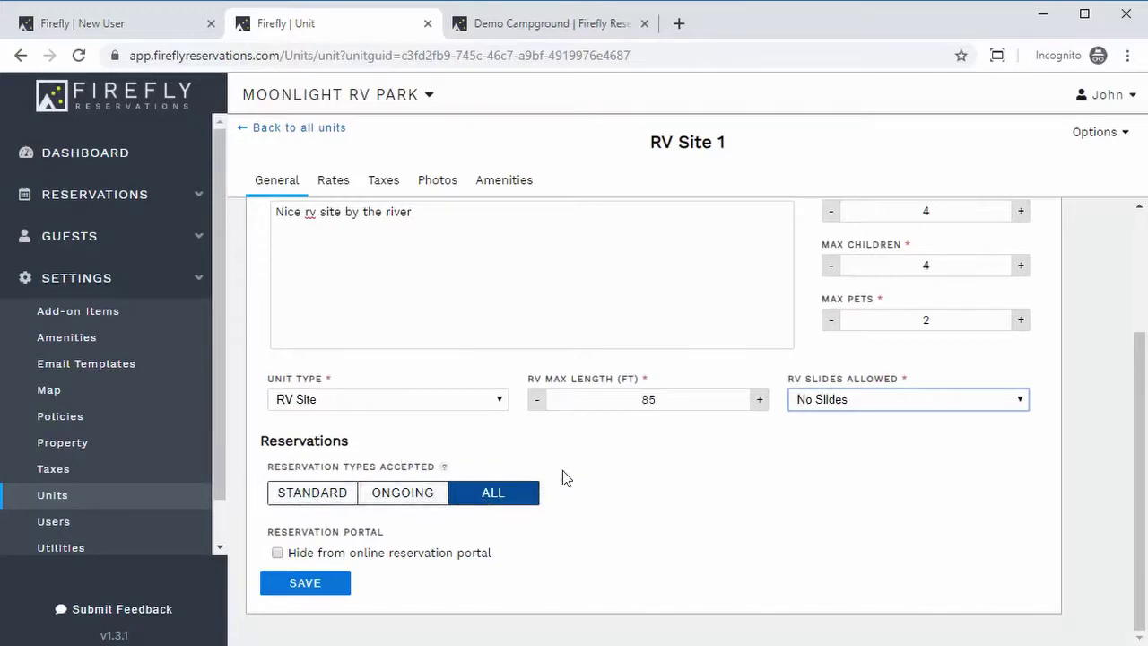
- Try the Standard and Ongoing options for accepted reservation types and return the choice to All
click(303, 502)
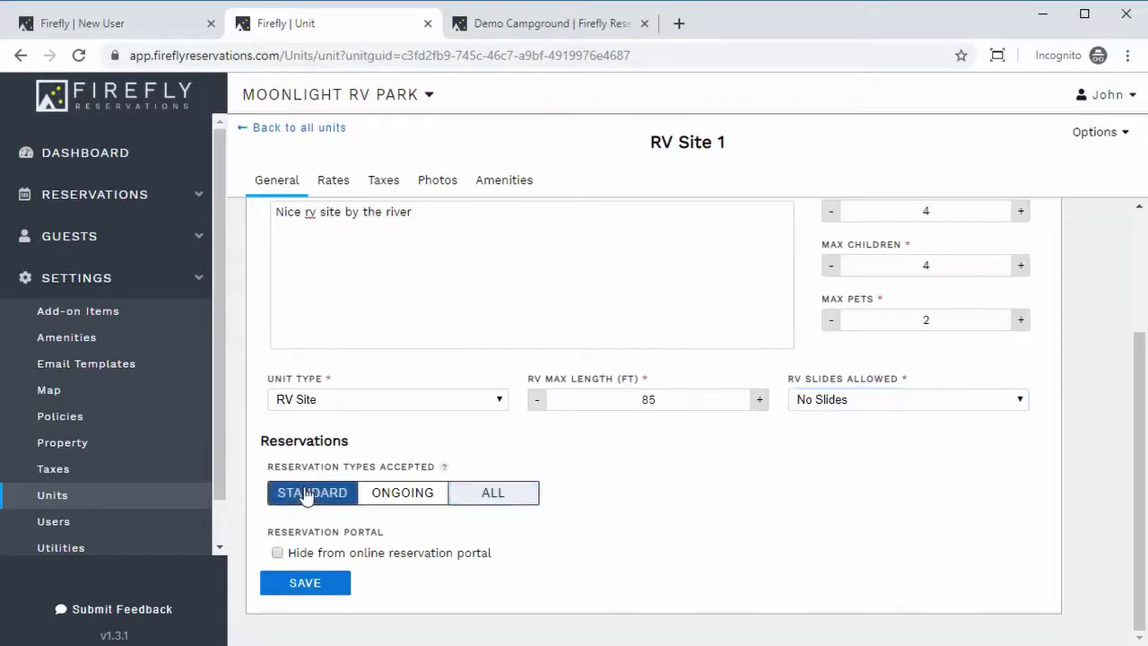
click(386, 502)
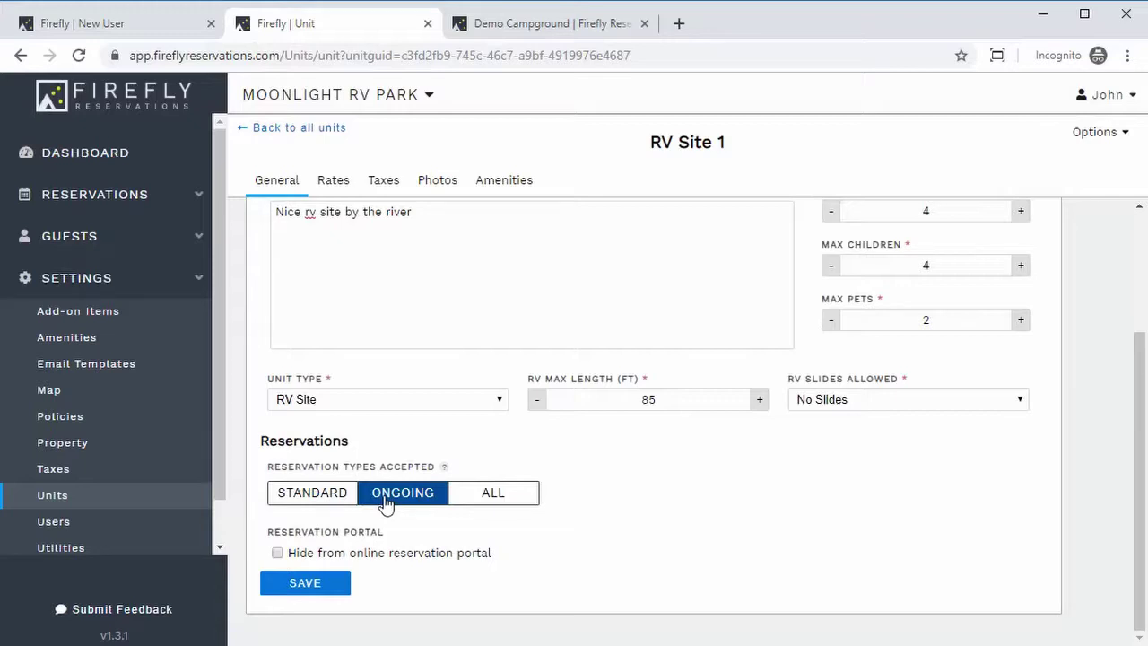
click(510, 497)
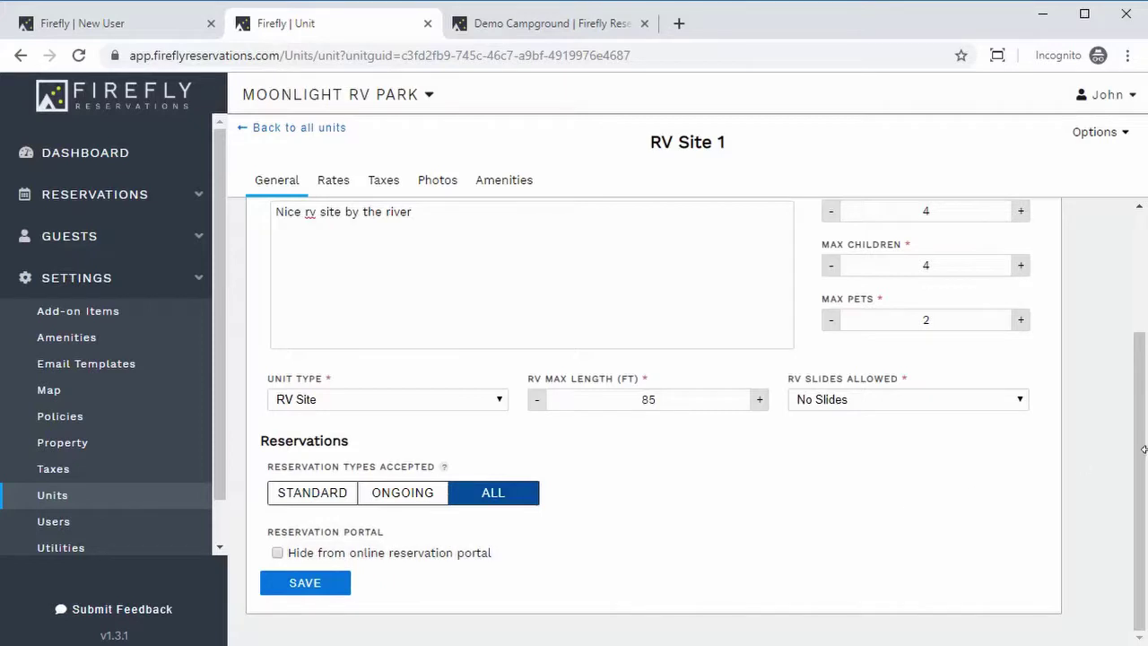
- Review the general information of RV Site 1 and save it
drag(1137, 461, 1137, 342)
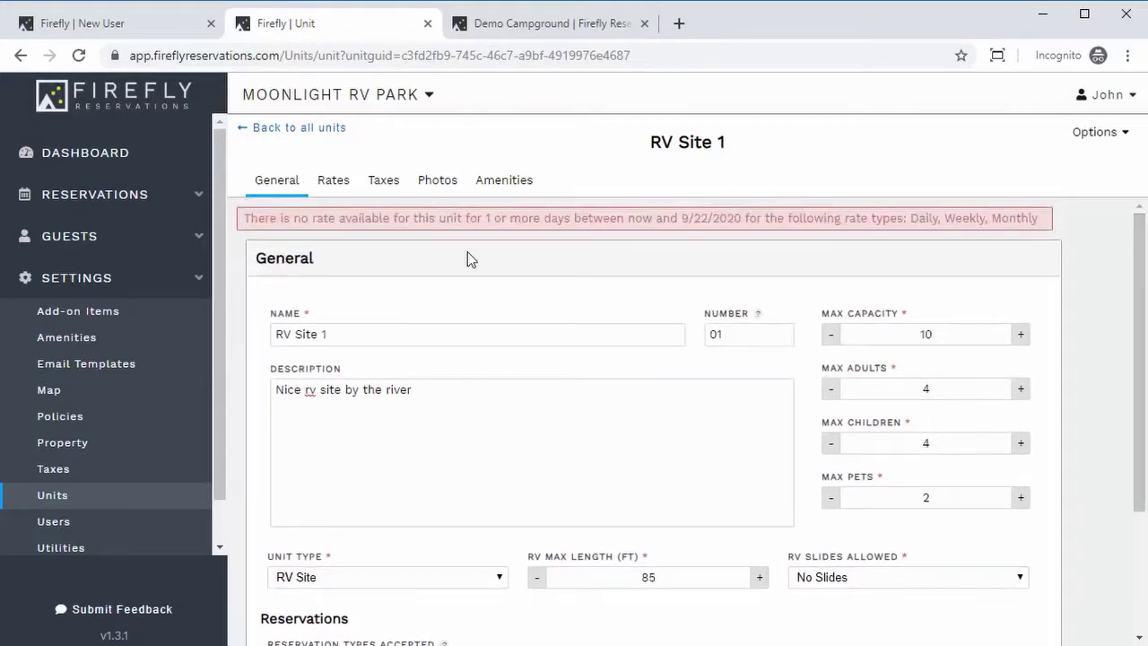
scroll(390, 363, down, 2)
scroll(384, 340, up, 2)
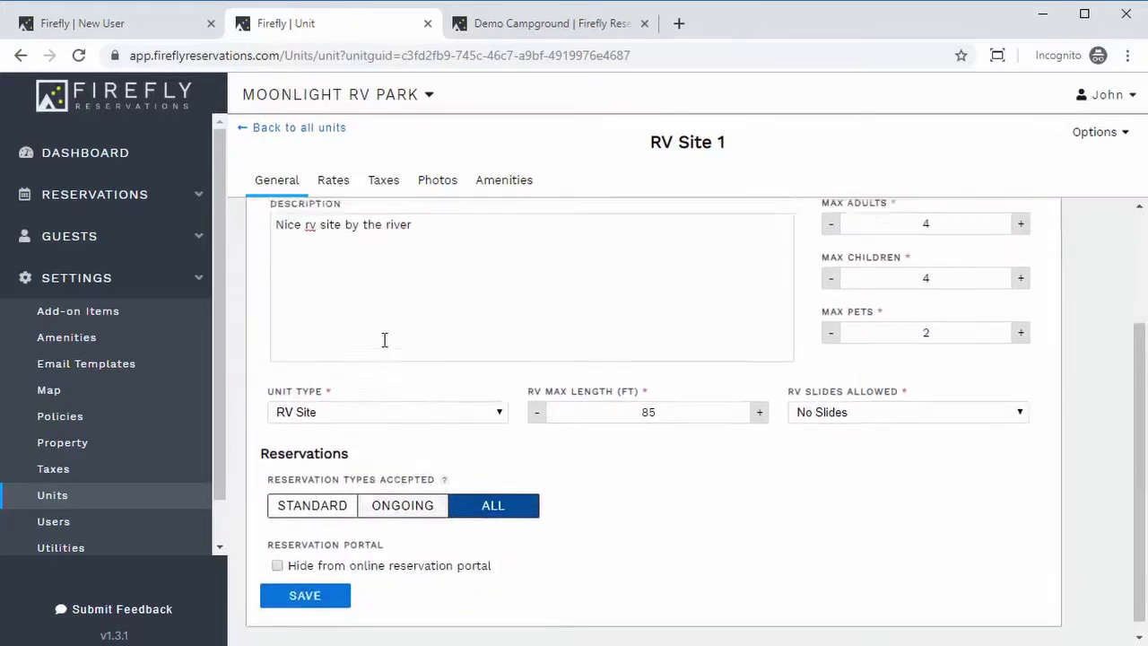
click(331, 190)
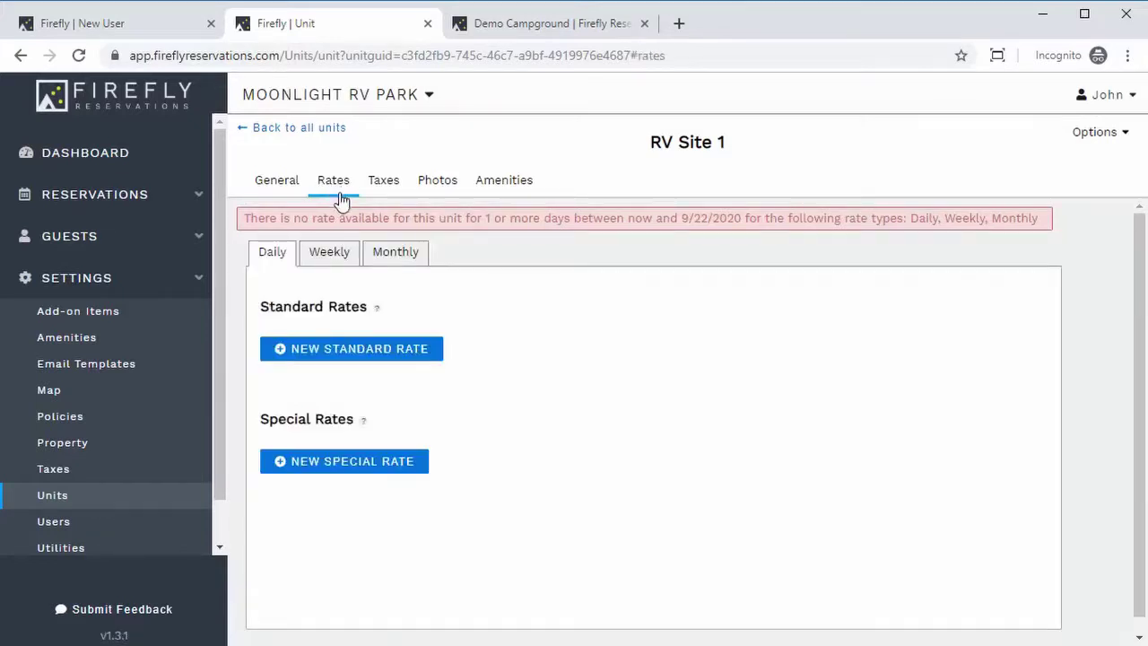
click(285, 197)
scroll(305, 538, down, 3)
click(309, 583)
scroll(455, 403, up, 3)
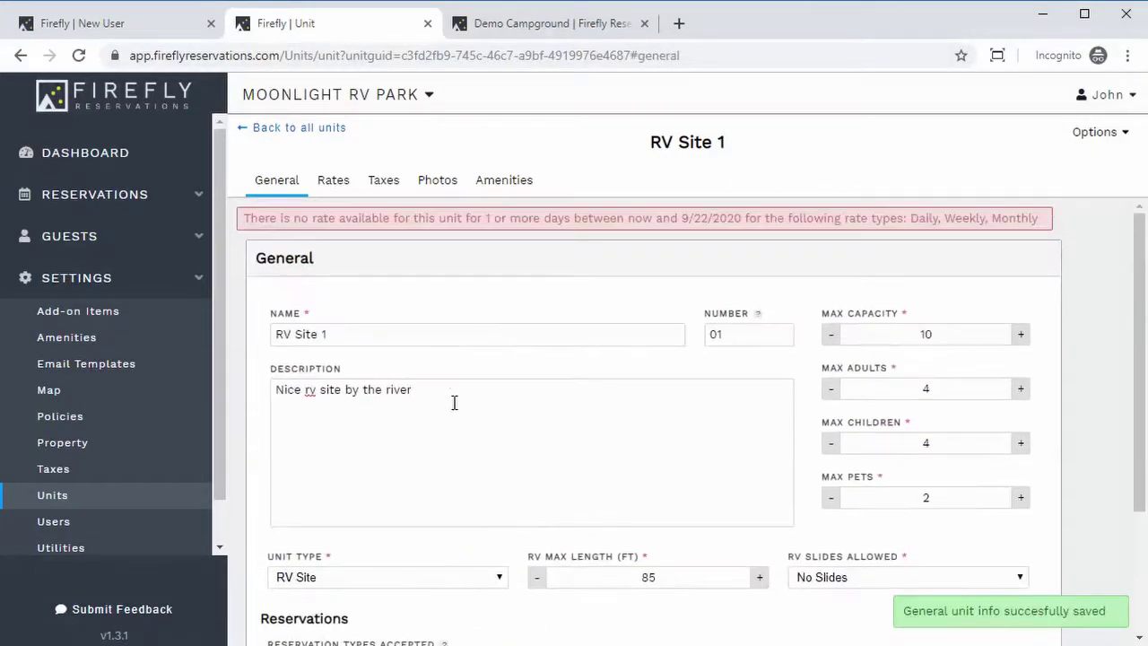
- Start a new daily standard rate named "Std Daily Rate" with a weekday rate of $55 and a weekend rate of $65
click(332, 182)
click(354, 350)
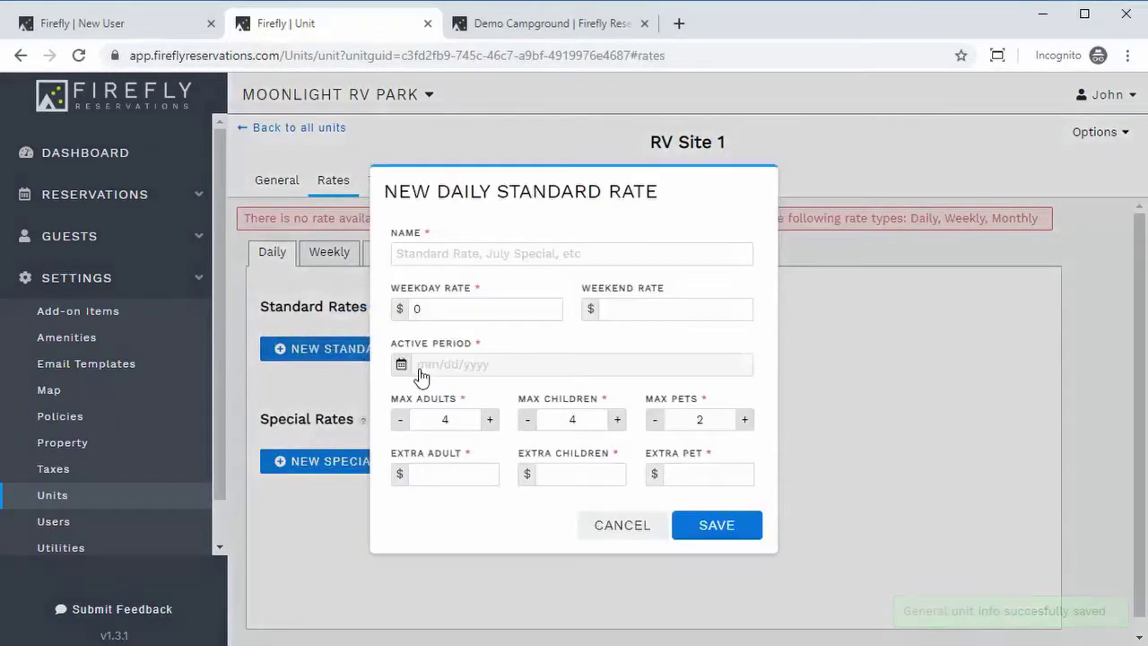
click(440, 255)
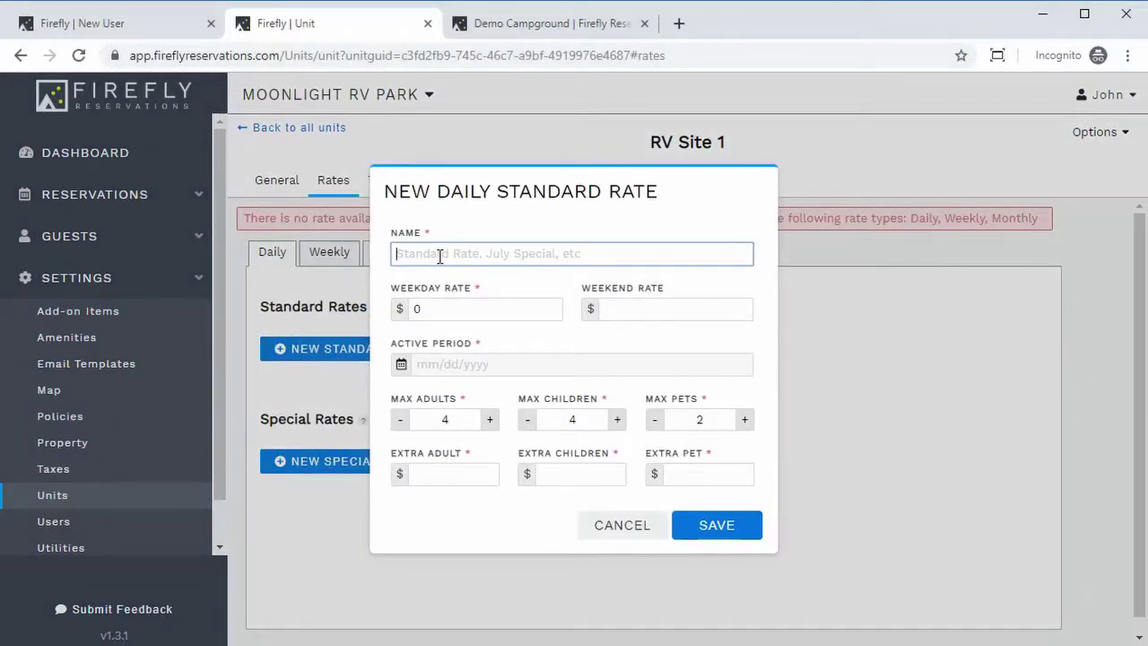
text(Std )
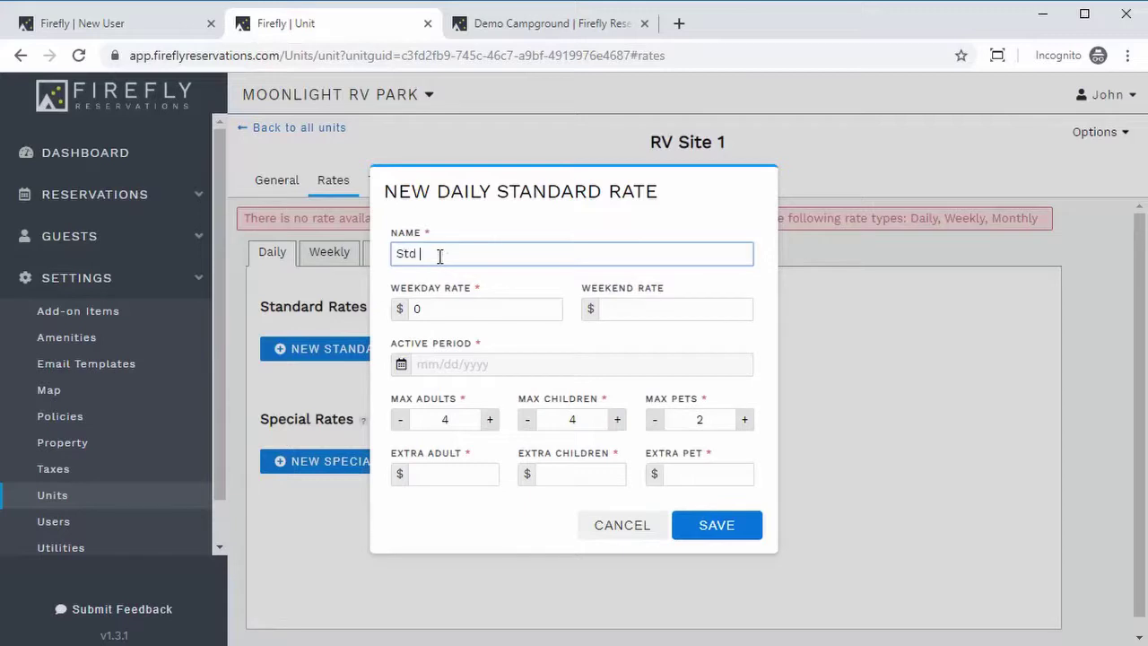
text(Daily Rate)
click(439, 303)
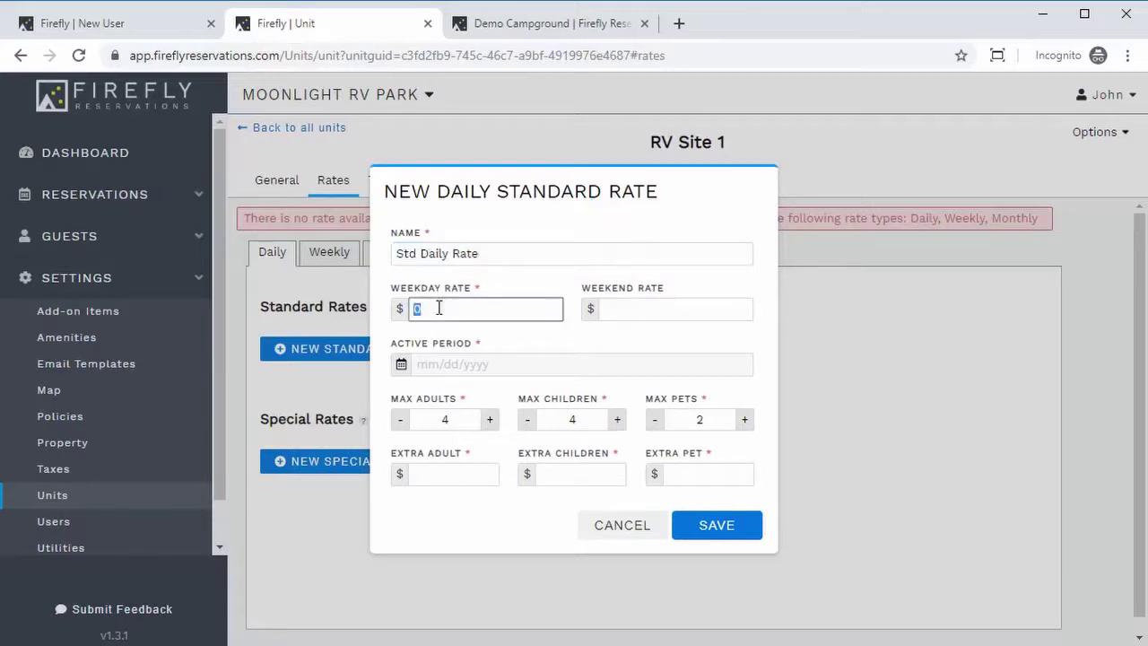
text(55)
key(Tab)
text(65)
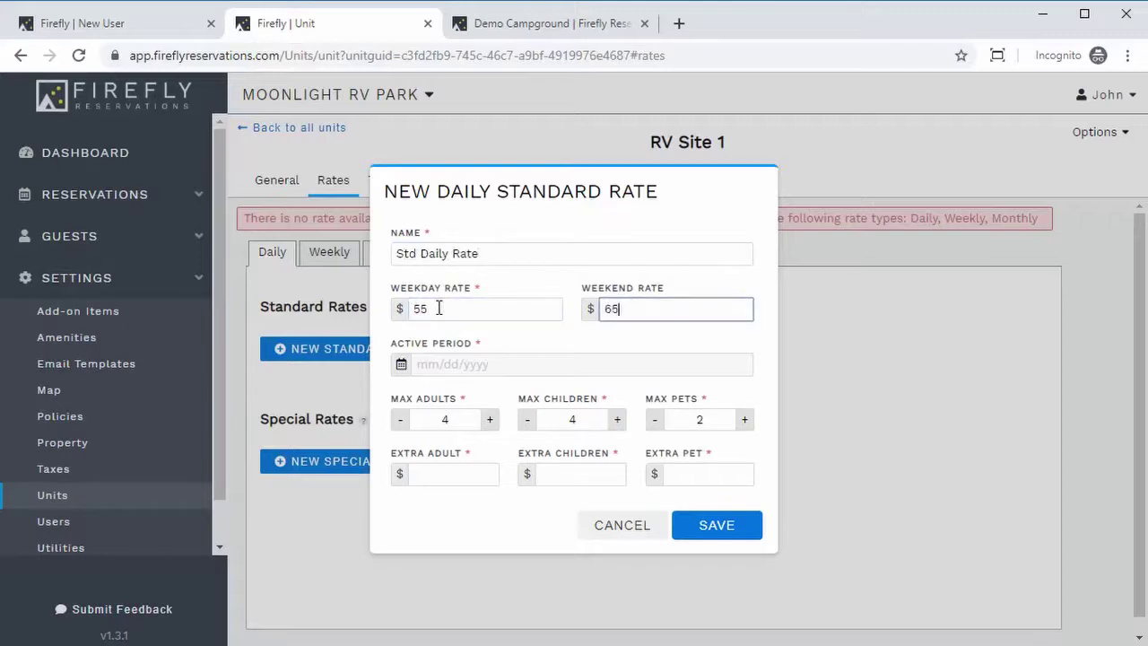
- Set the rate's active period from Jan 1, 2019 to Dec 31, 2020
click(451, 365)
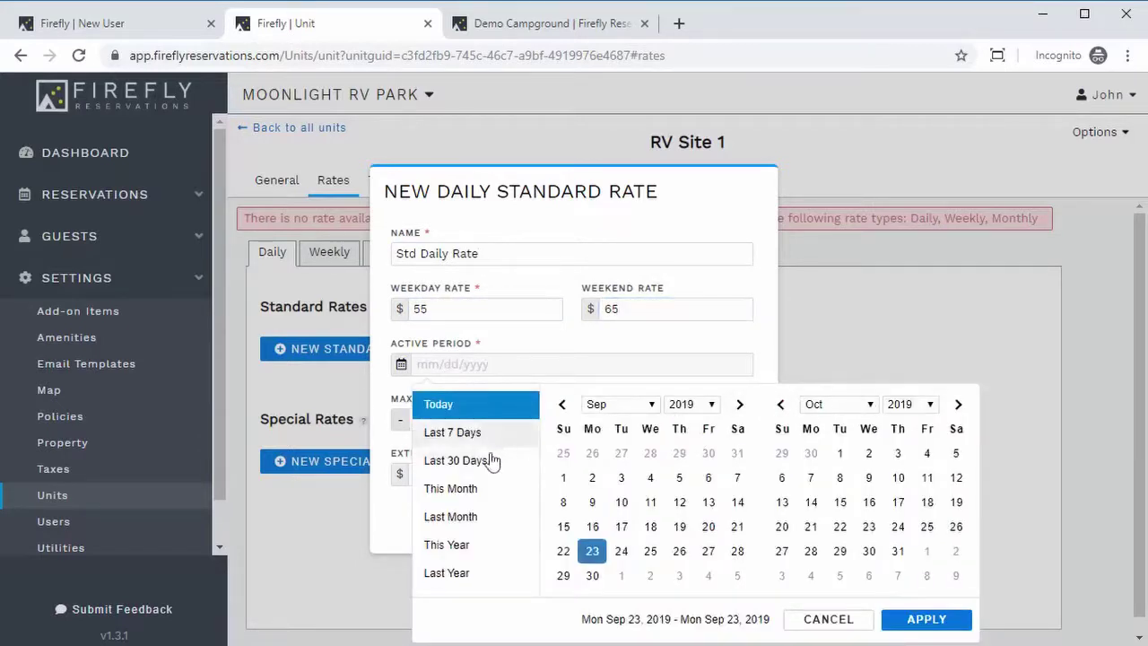
click(453, 547)
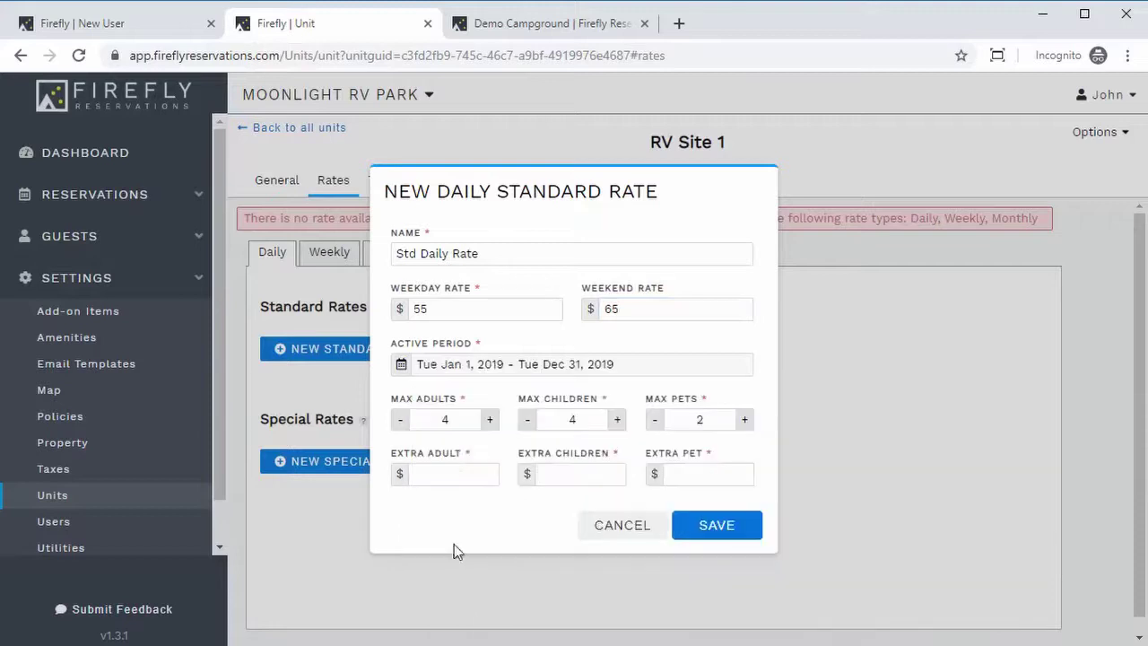
click(621, 367)
click(912, 402)
click(913, 433)
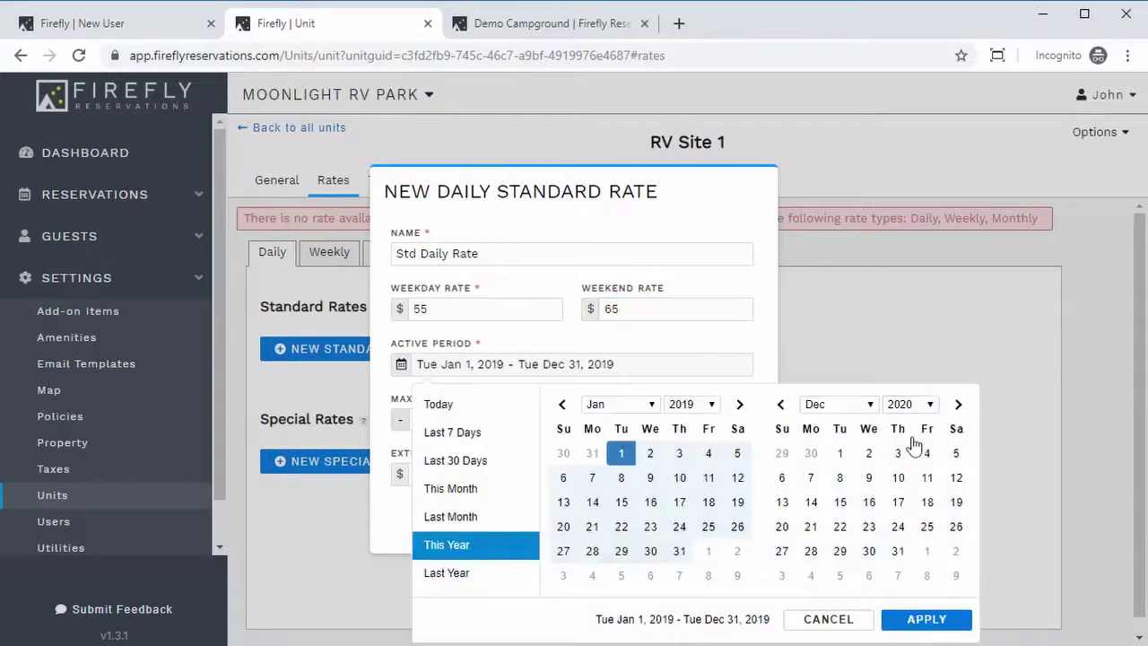
click(623, 457)
click(898, 551)
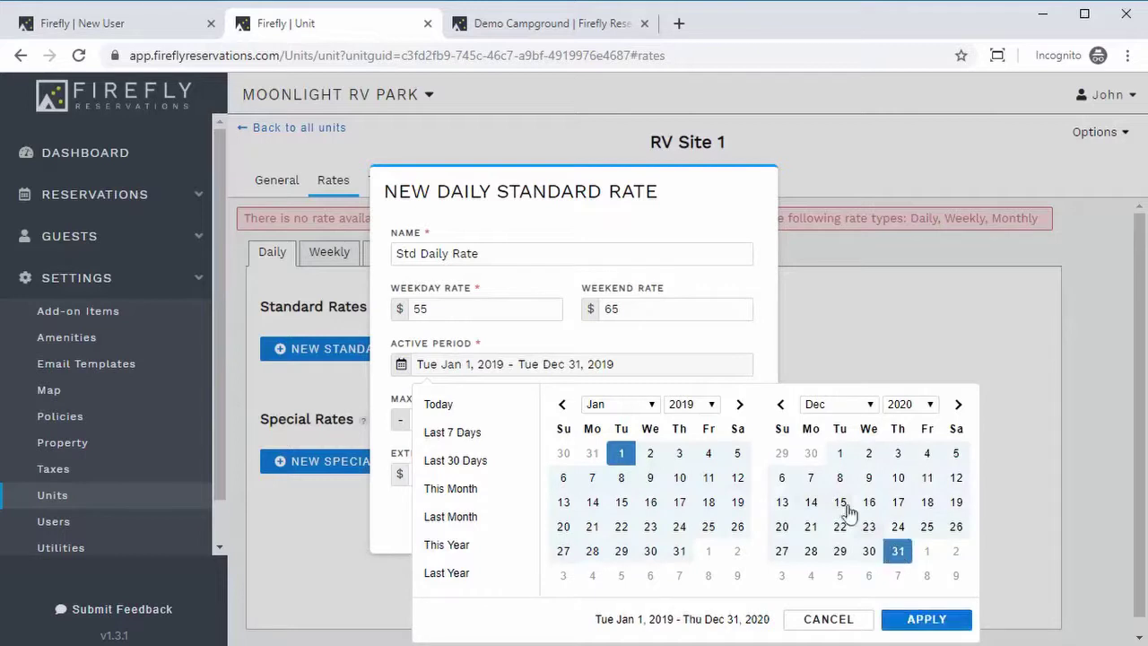
click(901, 619)
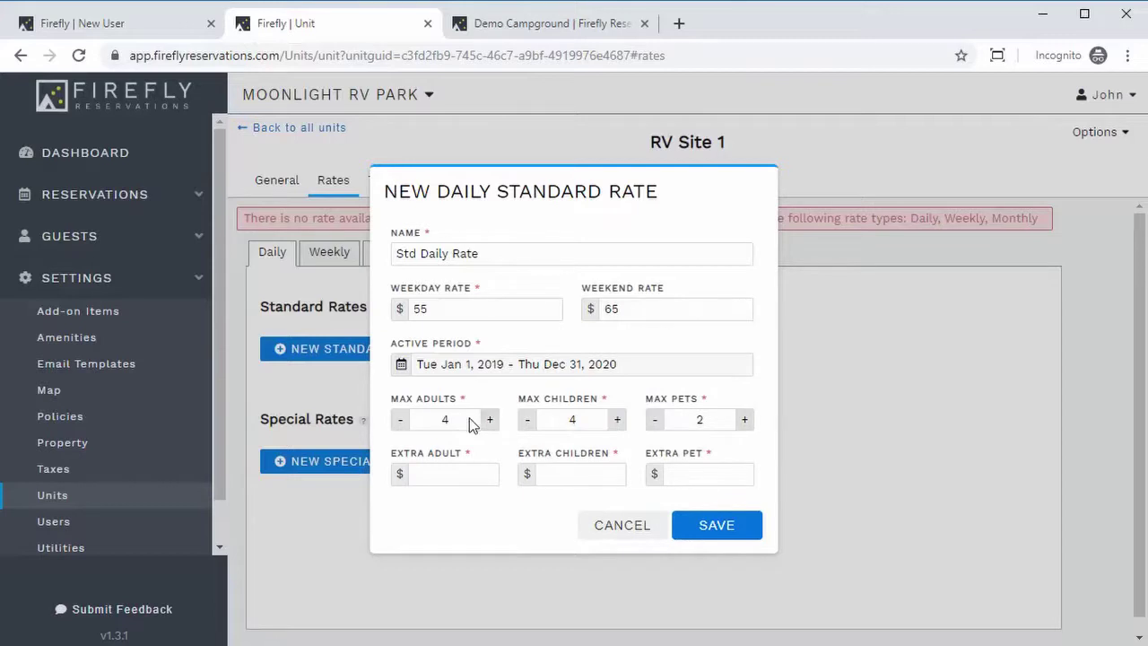
- Set the rate's extra adult fee to $5 and the extra children and extra pet fees to $0
click(445, 471)
text(5)
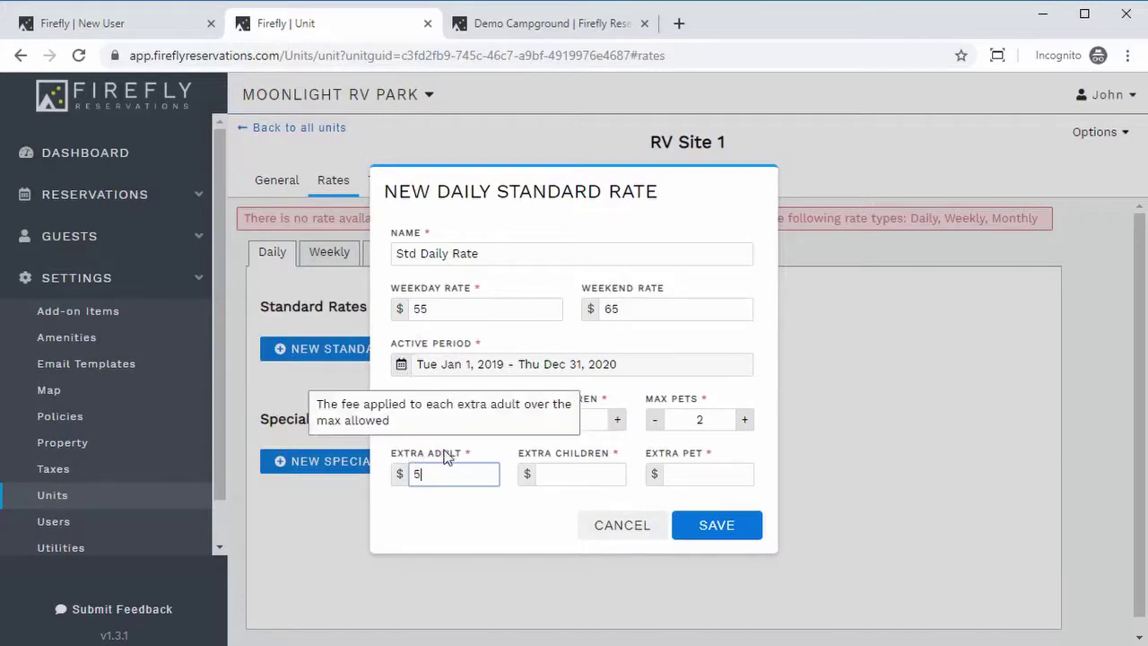
mouse_move(447, 403)
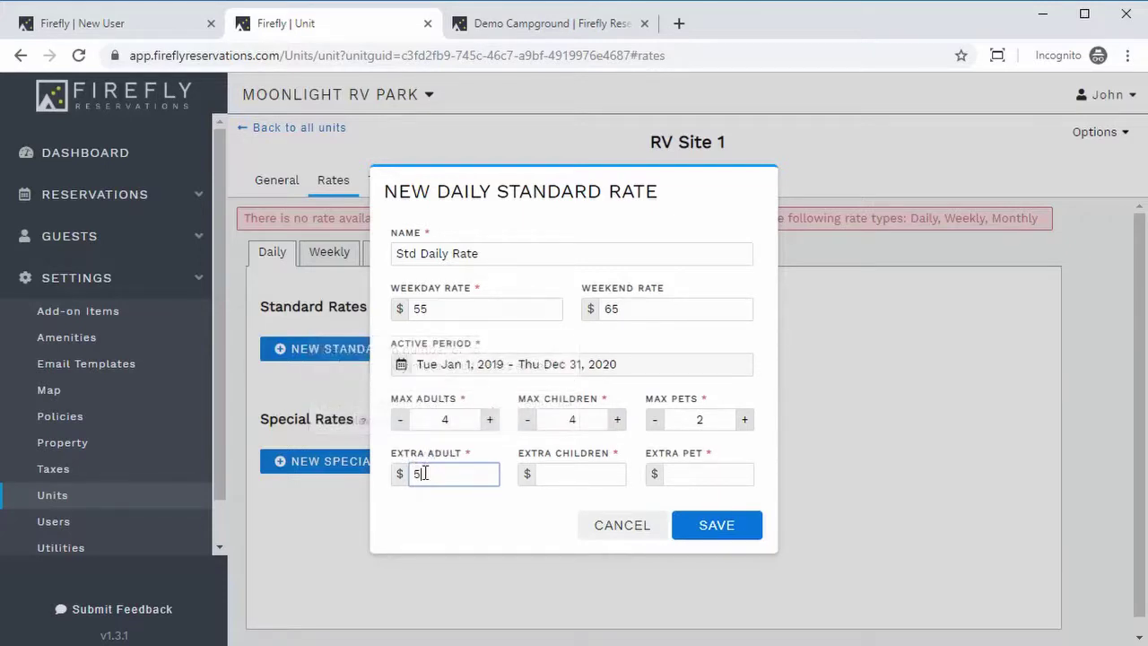
click(557, 475)
text(0)
key(Tab)
text(0)
- Try raising the rate's max adults by two and bring it back down to 4
click(491, 422)
click(490, 422)
click(401, 421)
click(401, 421)
click(421, 475)
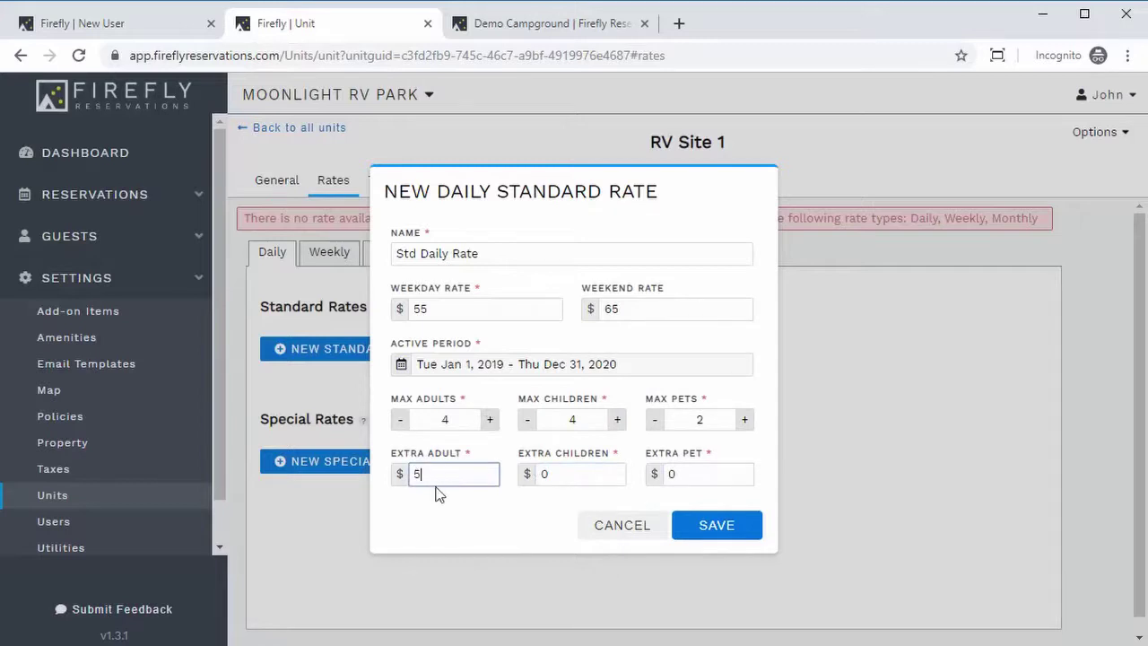
- Save the standard daily rate and start a daily special rate named "Summer 2019" with a weekday rate of $65 and weekend rate of $75
click(717, 527)
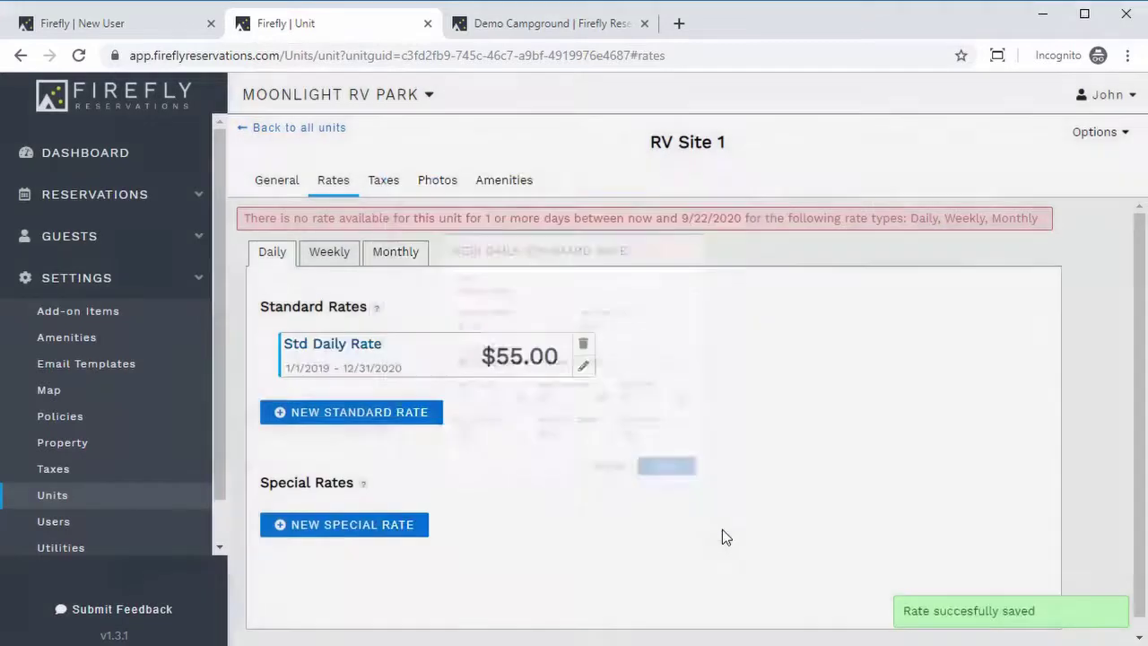
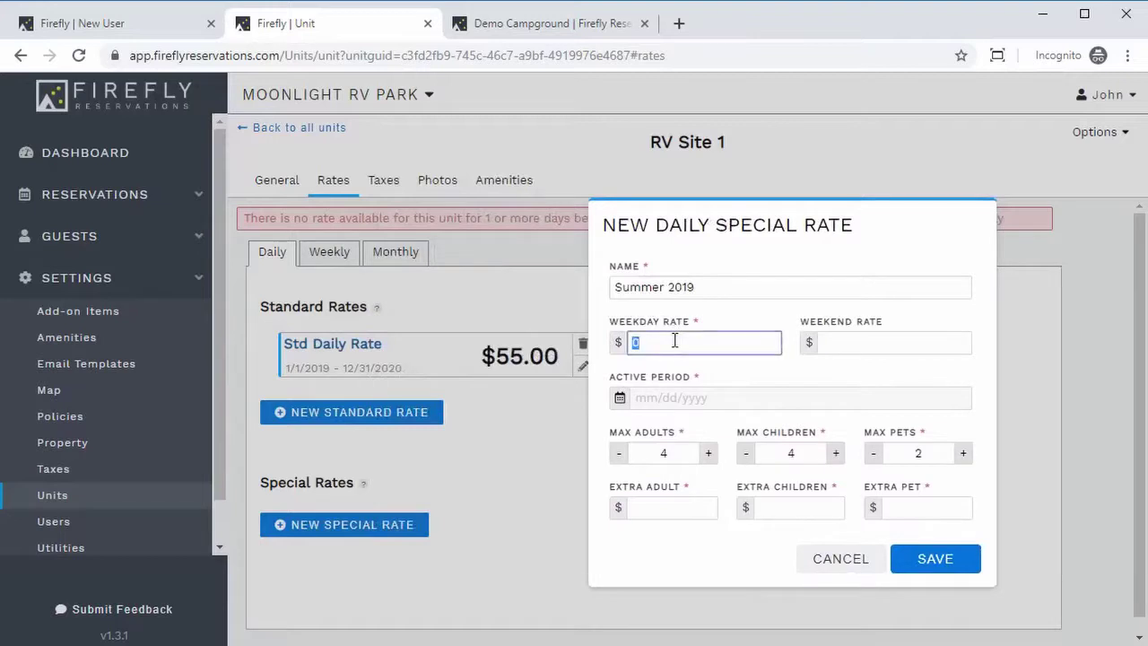
key(Tab)
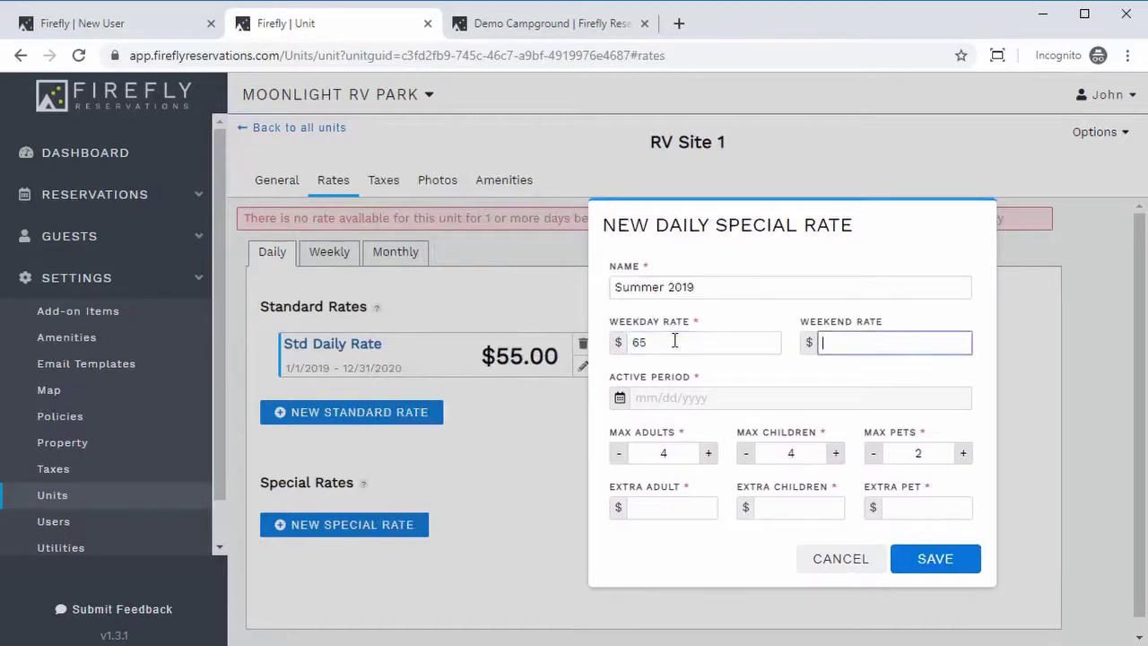
- Set the Summer 2019 rate's active period from May 1, 2019 to Oct 1, 2019
click(705, 401)
click(762, 437)
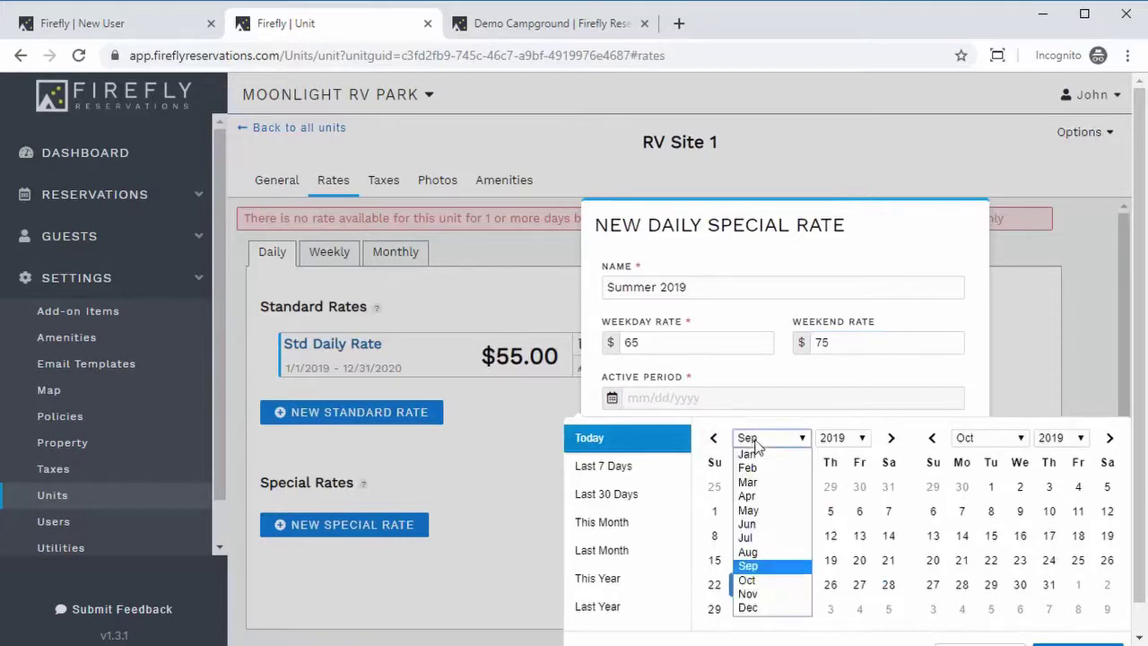
click(757, 518)
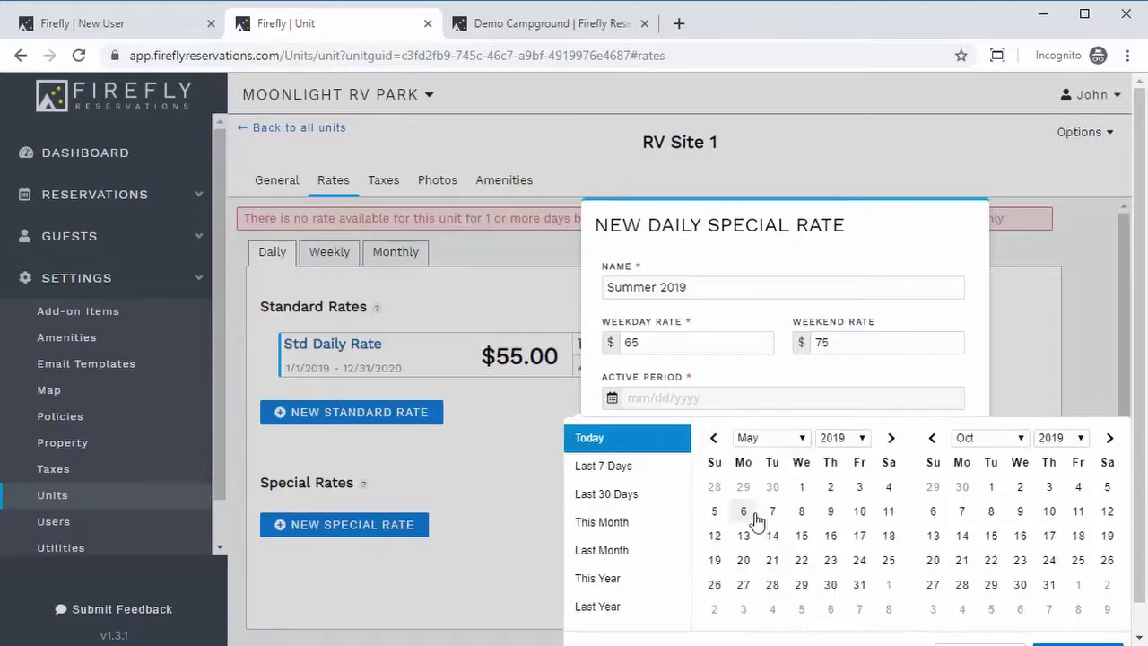
click(801, 486)
click(991, 486)
scroll(1141, 529, down, 1)
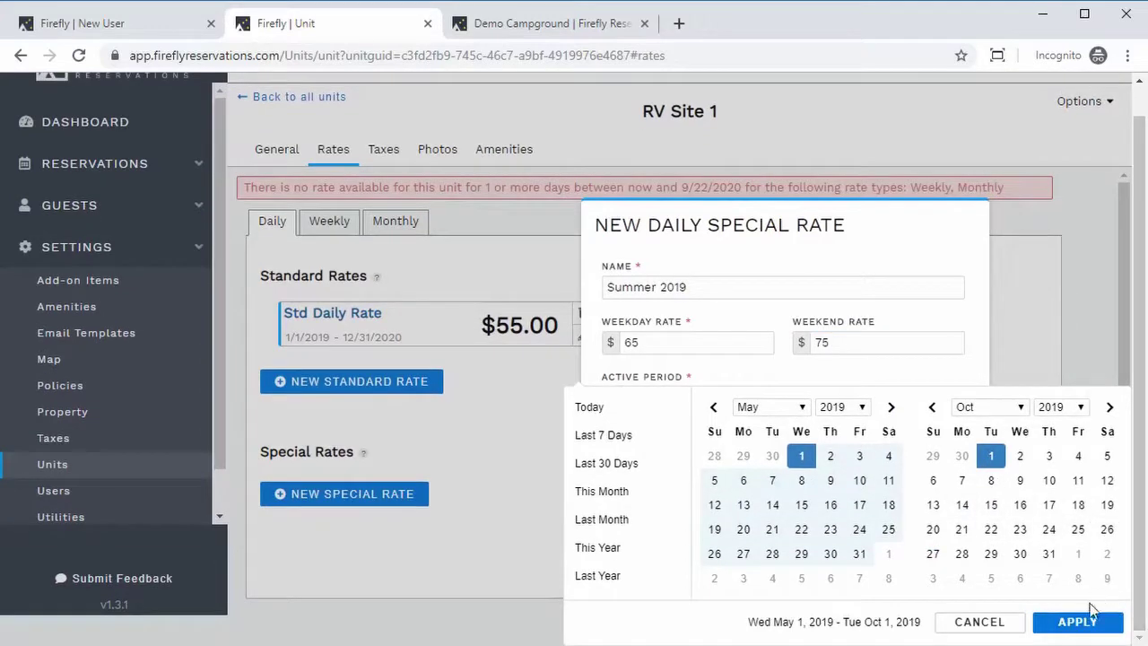
click(1071, 623)
- Set the Summer 2019 rate's extra adult, children and pet fees to $0 and save the rate
click(708, 510)
text(0)
key(Tab)
text(0)
key(Tab)
text(0)
click(923, 559)
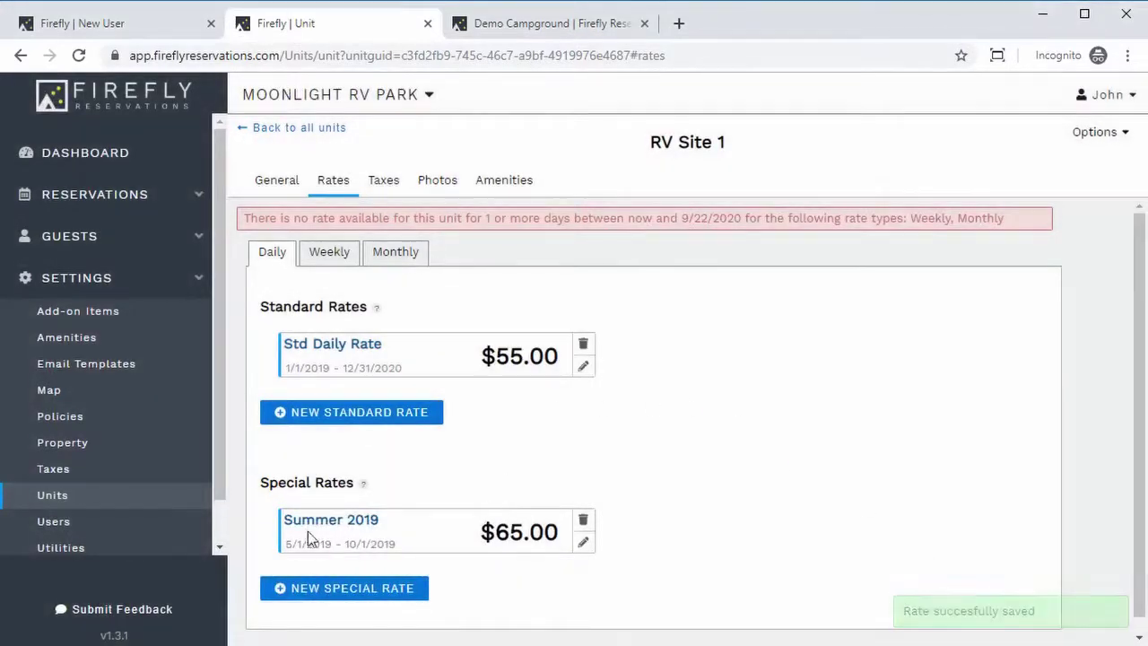
- Start a new daily special rate named "July 4th Special" with a weekday rate of $85 and a weekend rate of $95
click(320, 588)
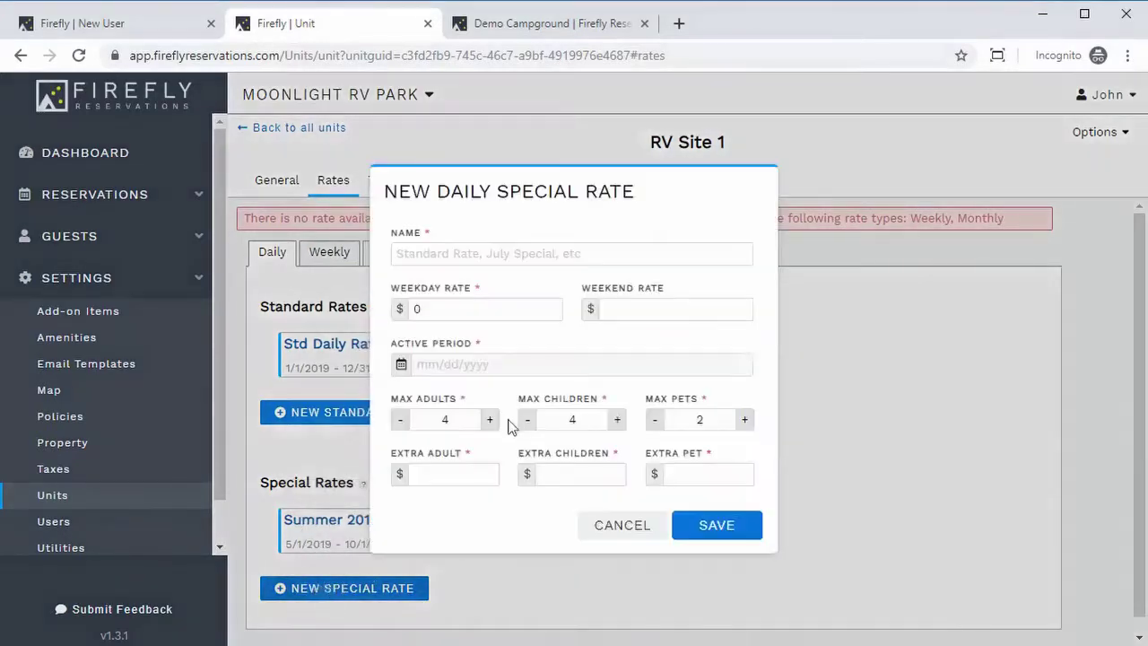
click(465, 258)
text(Ju)
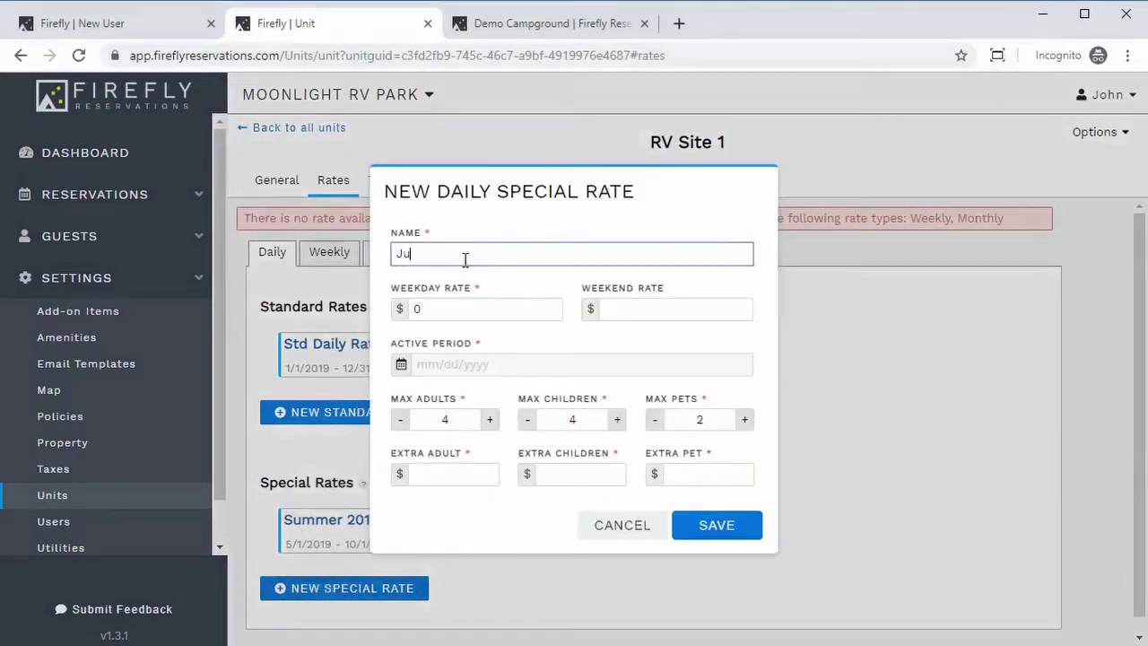
text(ly 4th SPecial)
key(Tab)
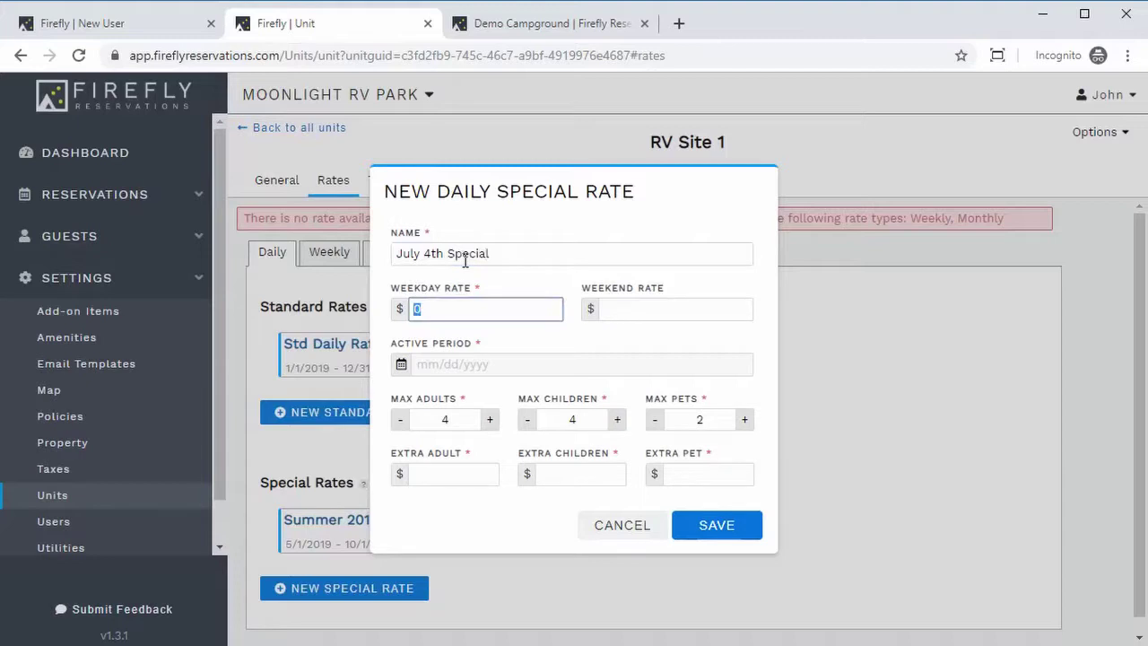
text(85)
key(Tab)
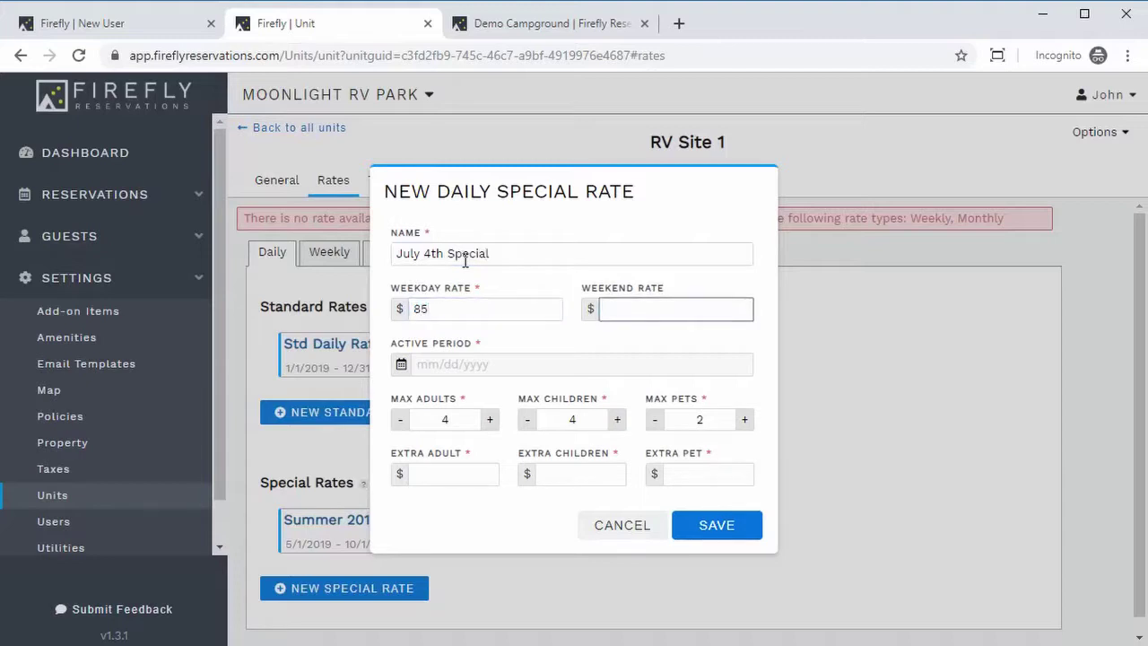
key(Tab)
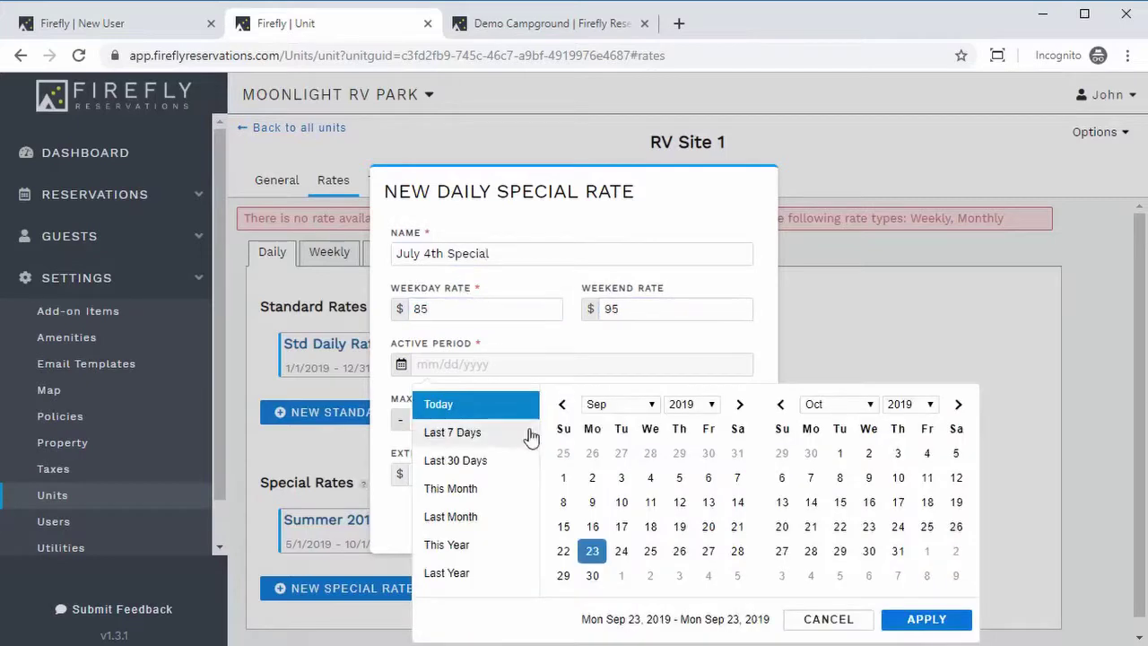
- Set the July 4th Special's active period from Jul 3, 2019 to Jul 6, 2019
click(622, 405)
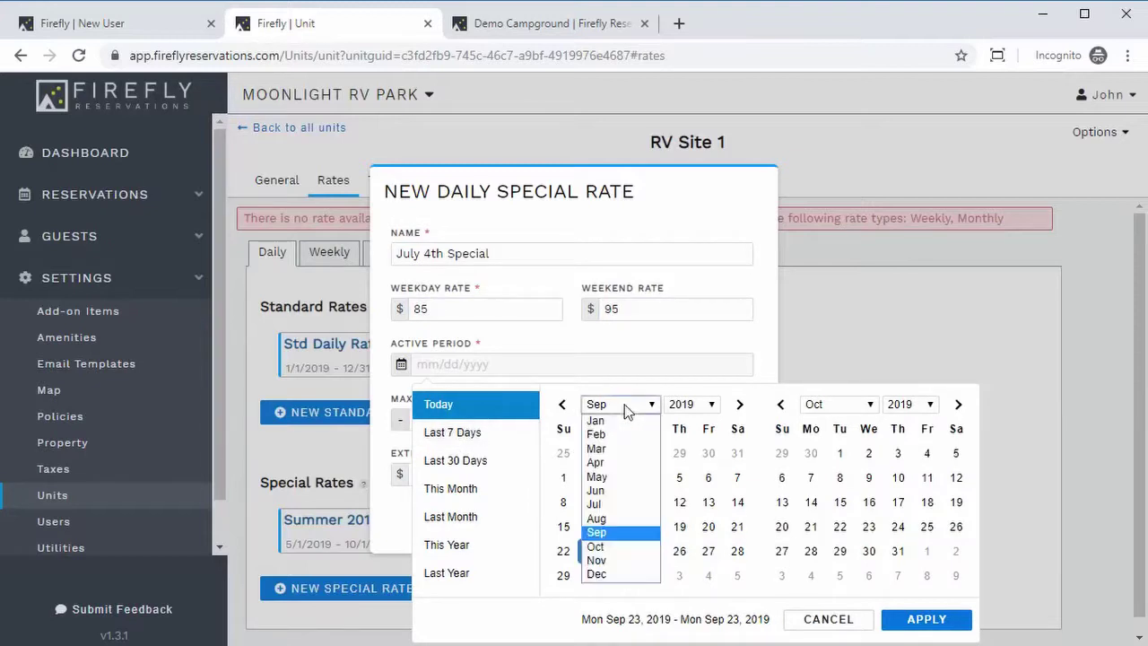
click(607, 504)
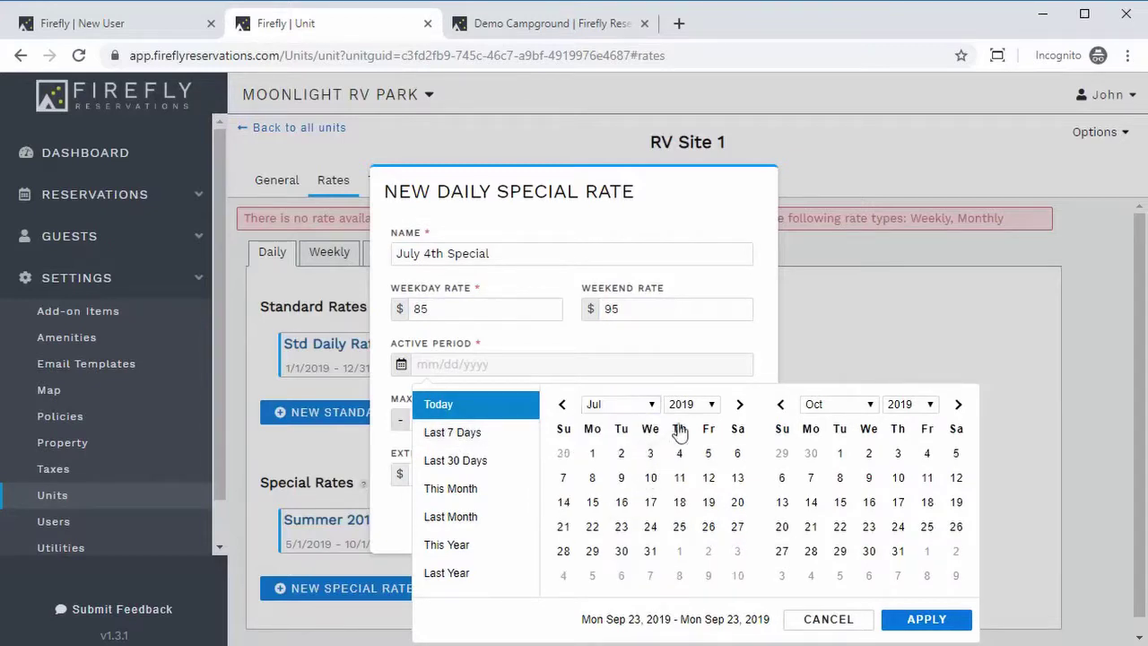
click(650, 453)
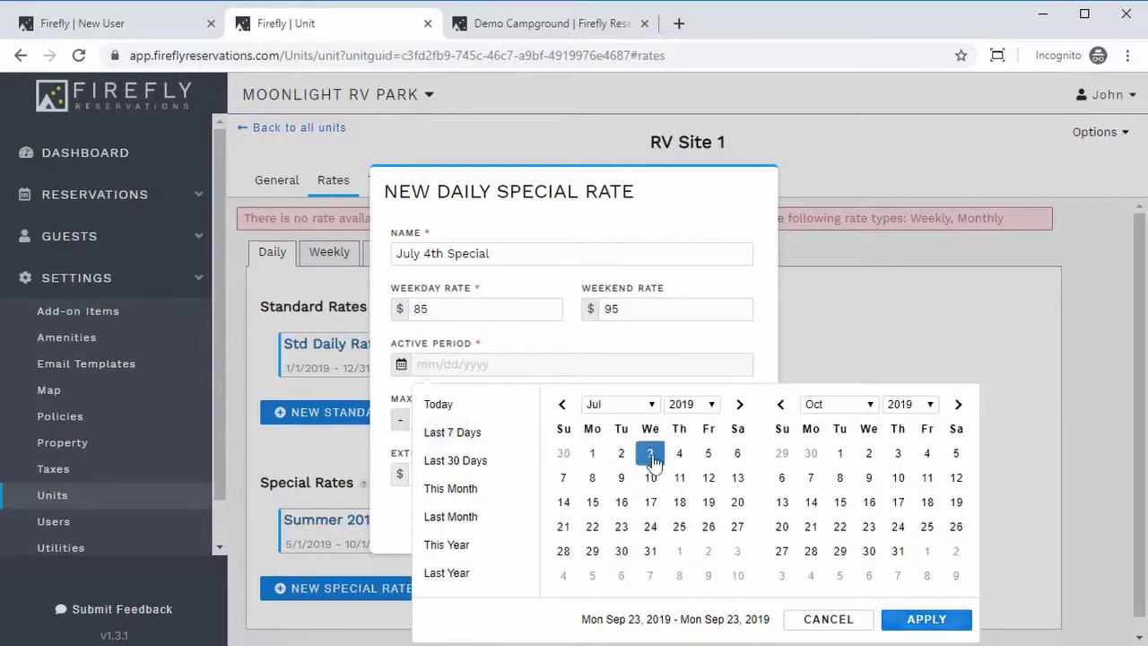
click(737, 453)
click(926, 619)
- Set the July 4th Special's extra adult, children and pet fees to $0 and save the rate
click(466, 473)
text(0)
key(Tab)
text(0)
key(Tab)
text(0)
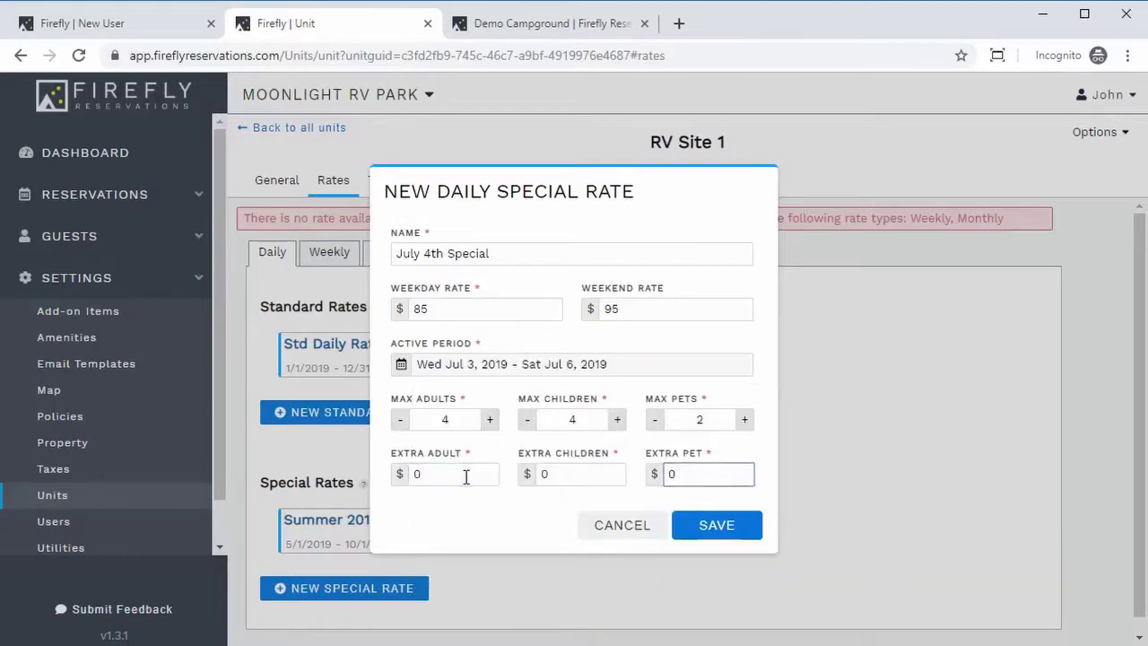
click(674, 524)
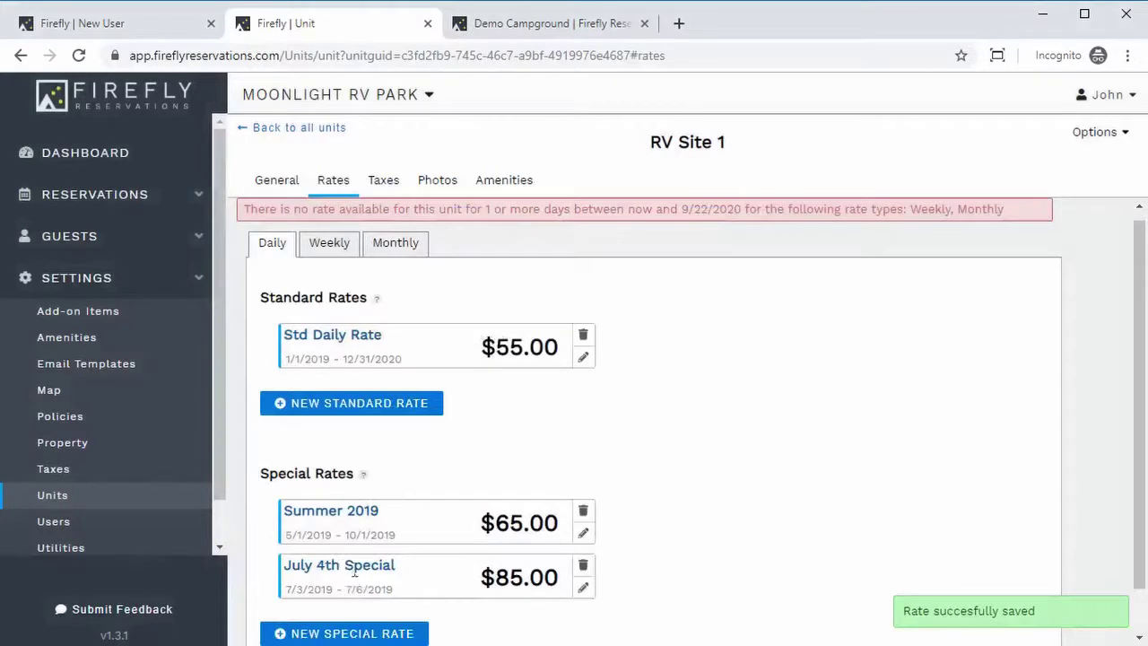
- Review the daily and weekly rate lists of RV Site 1
scroll(363, 583, down, 1)
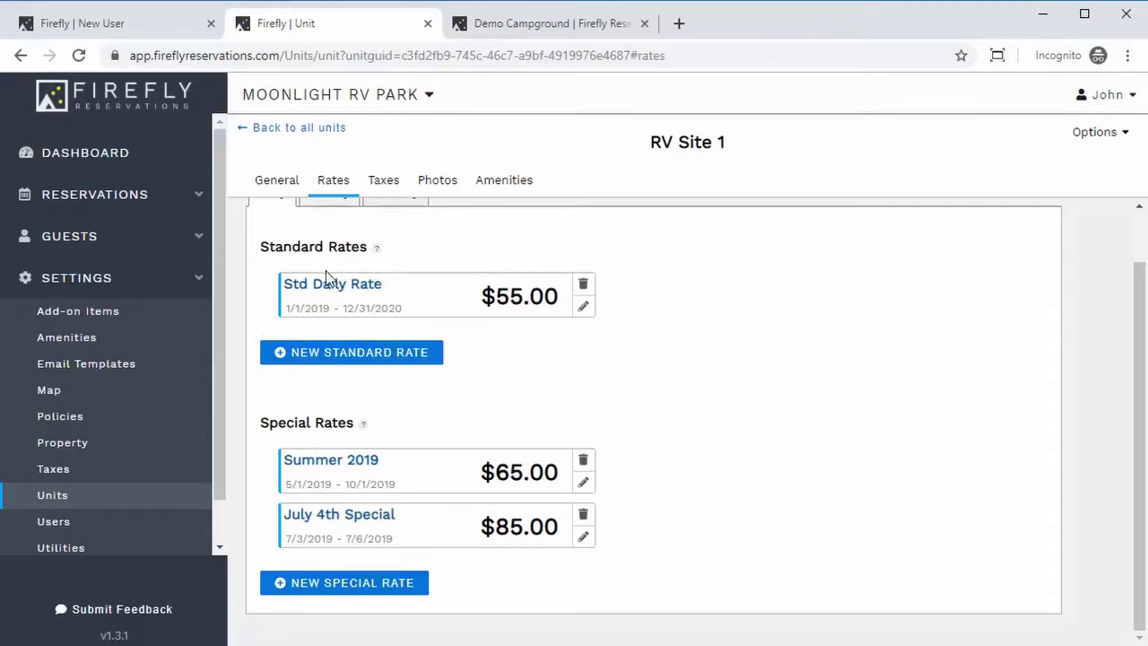
scroll(758, 425, up, 1)
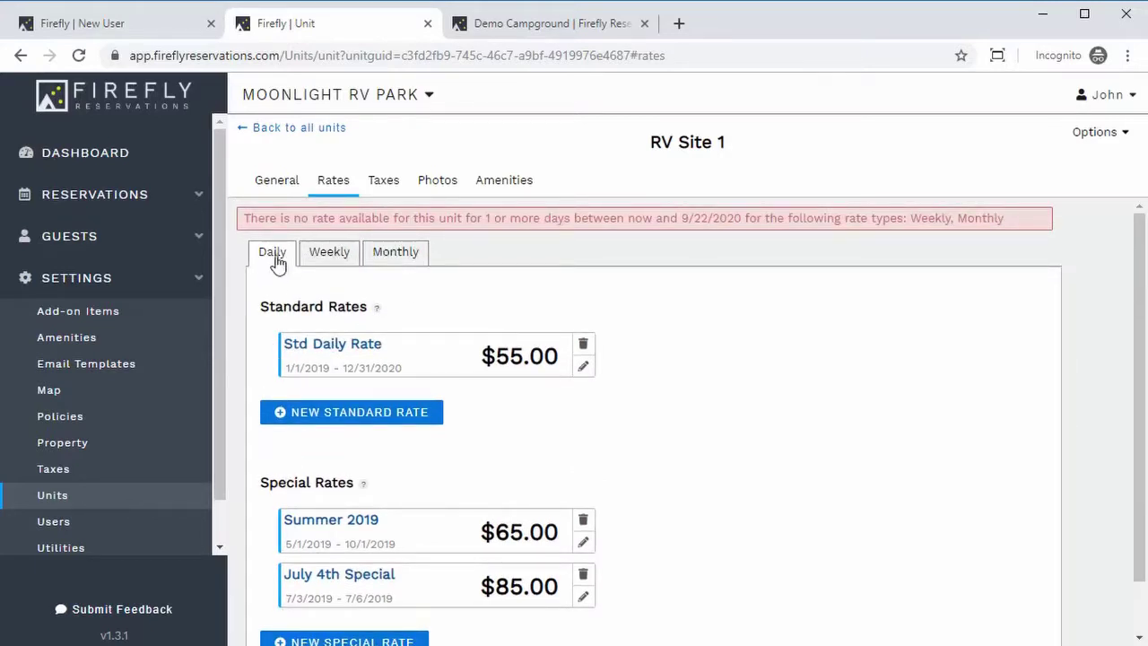
click(317, 259)
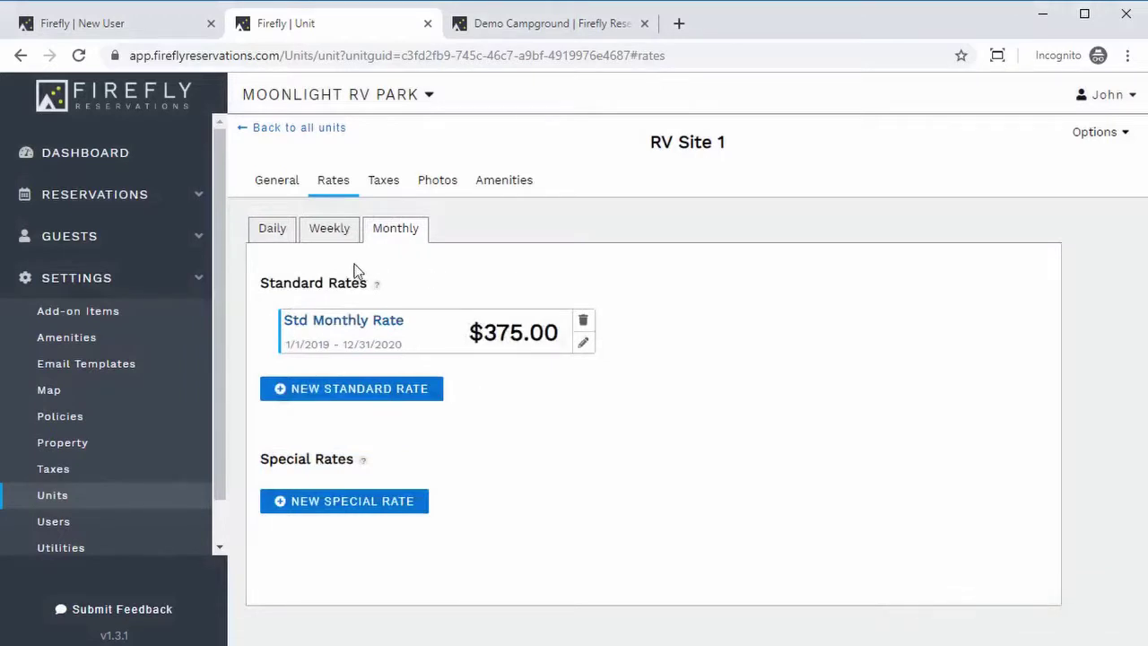
click(332, 229)
click(278, 232)
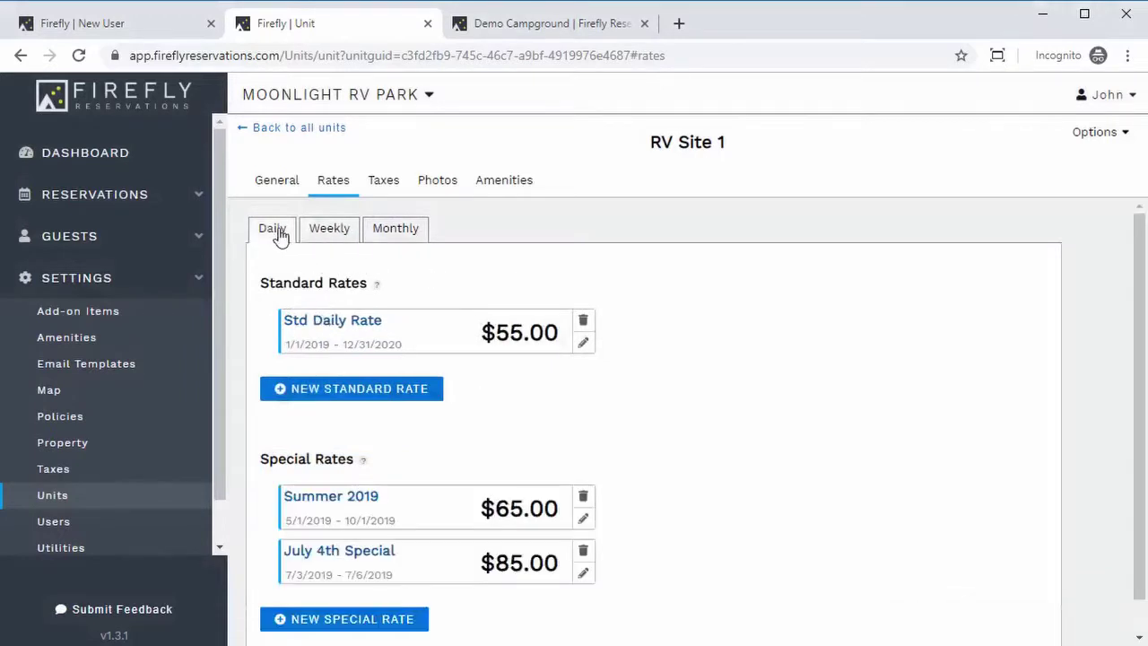
- Apply the Lodging Tax to RV Site 1 and save the unit's taxes
click(384, 188)
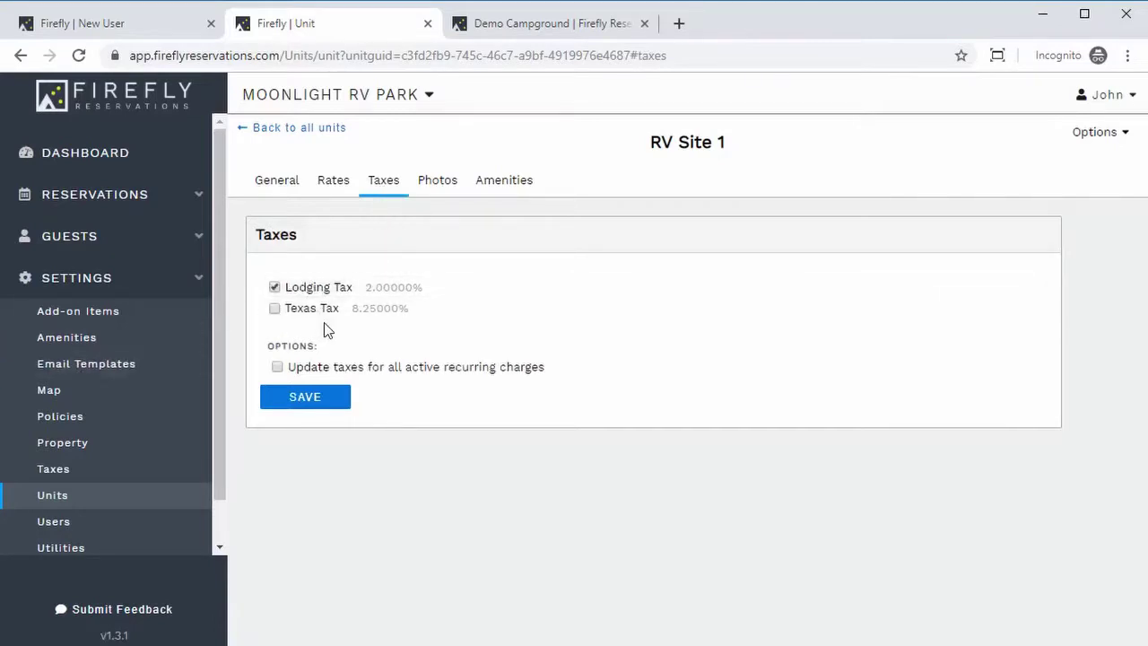
click(326, 393)
- Upload std rv space 2.jpg, std-RV-Park-Site.jpg and tent site.jpeg as photos of RV Site 1
click(453, 180)
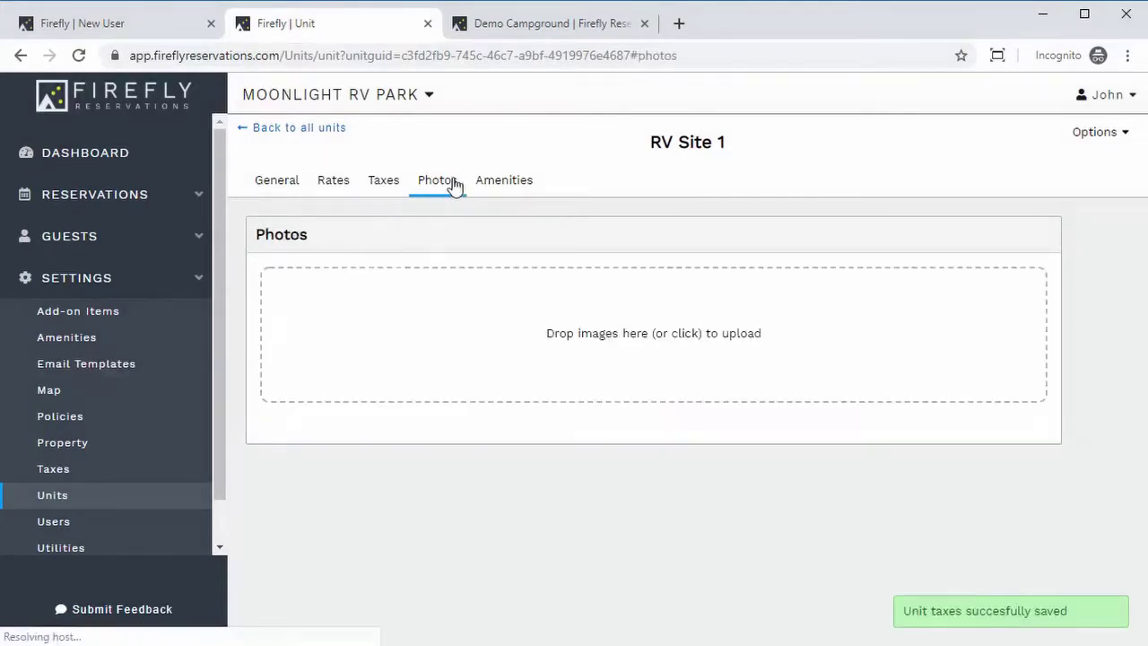
click(474, 341)
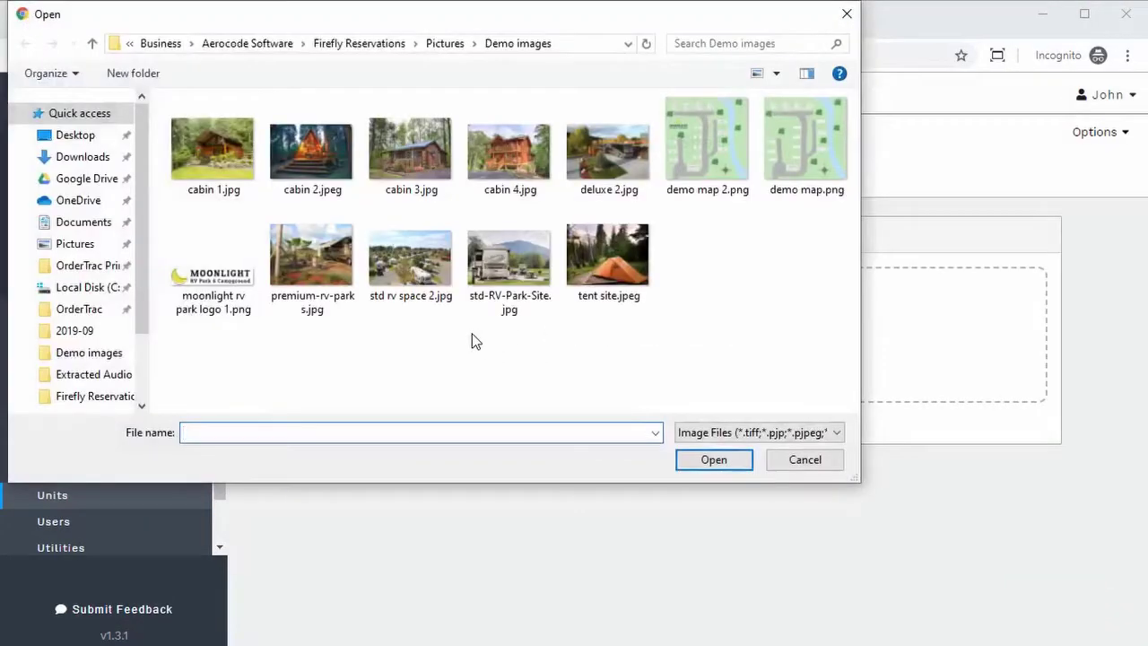
drag(693, 348, 416, 255)
click(714, 459)
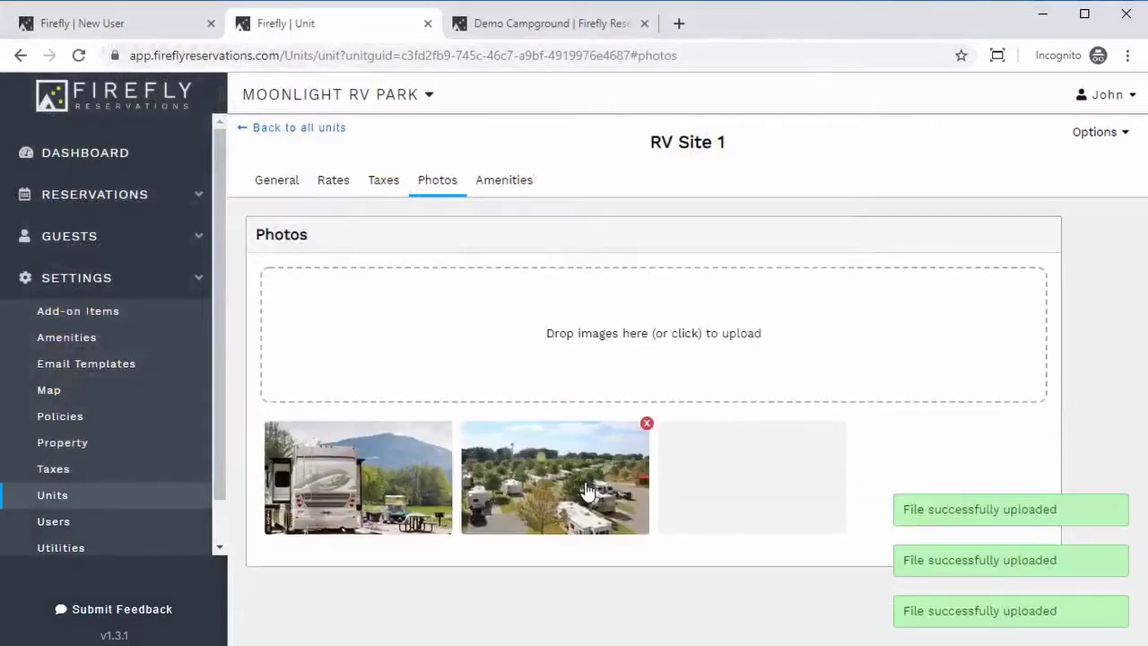
- Assign the 30 Amp and 50 Amp amenities to RV Site 1 and save them
click(506, 184)
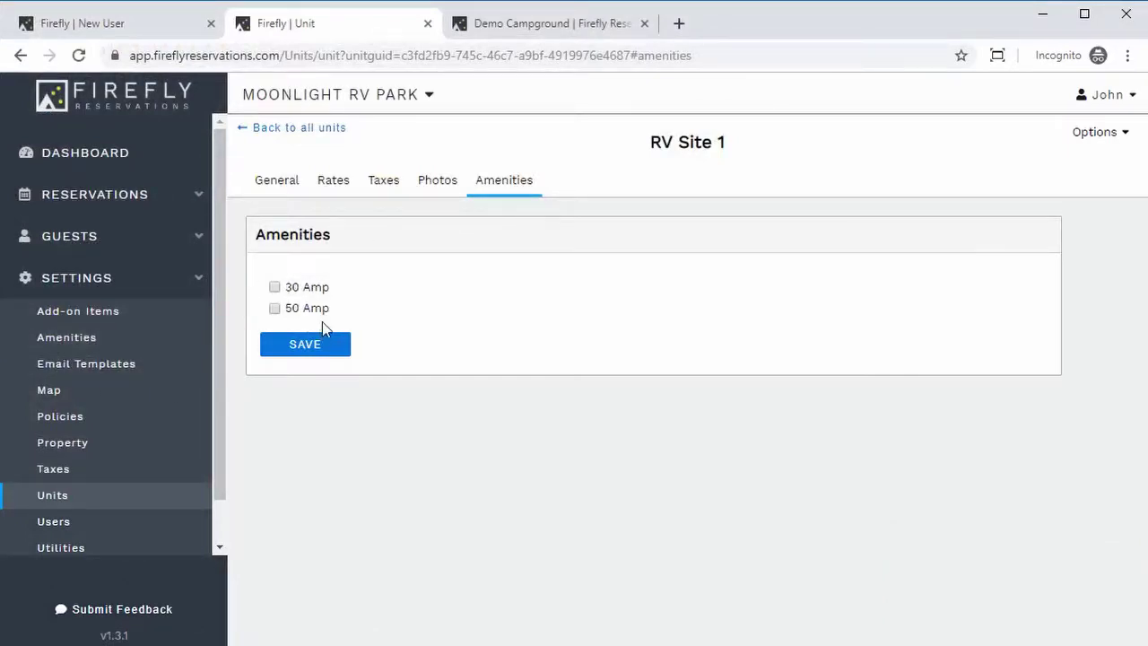
click(303, 288)
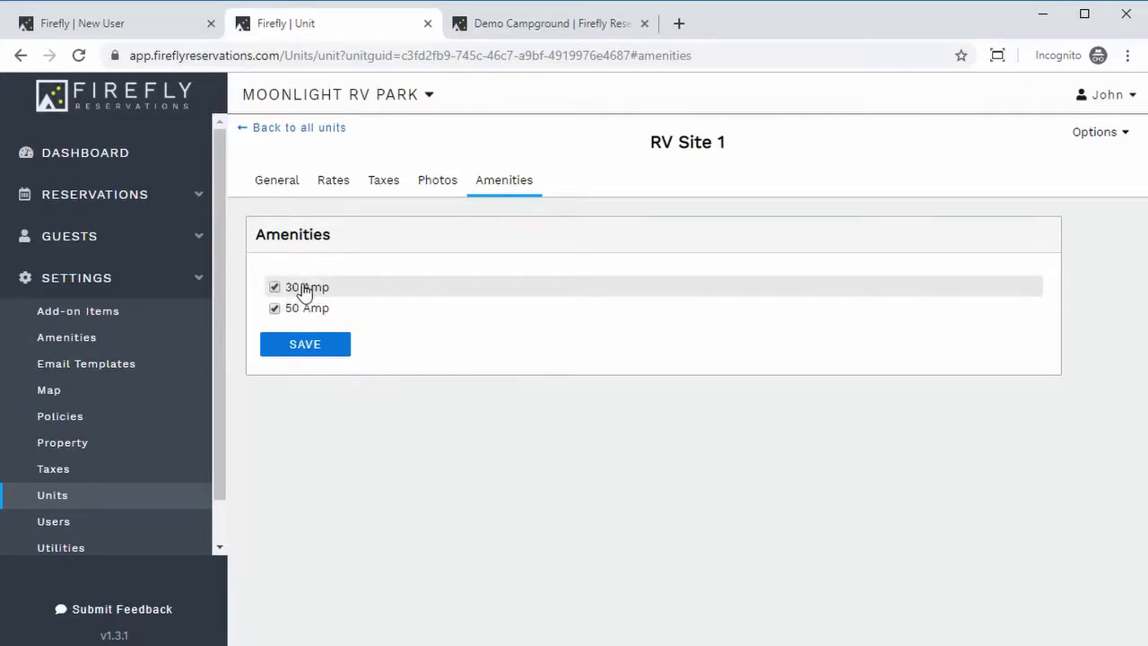
click(292, 349)
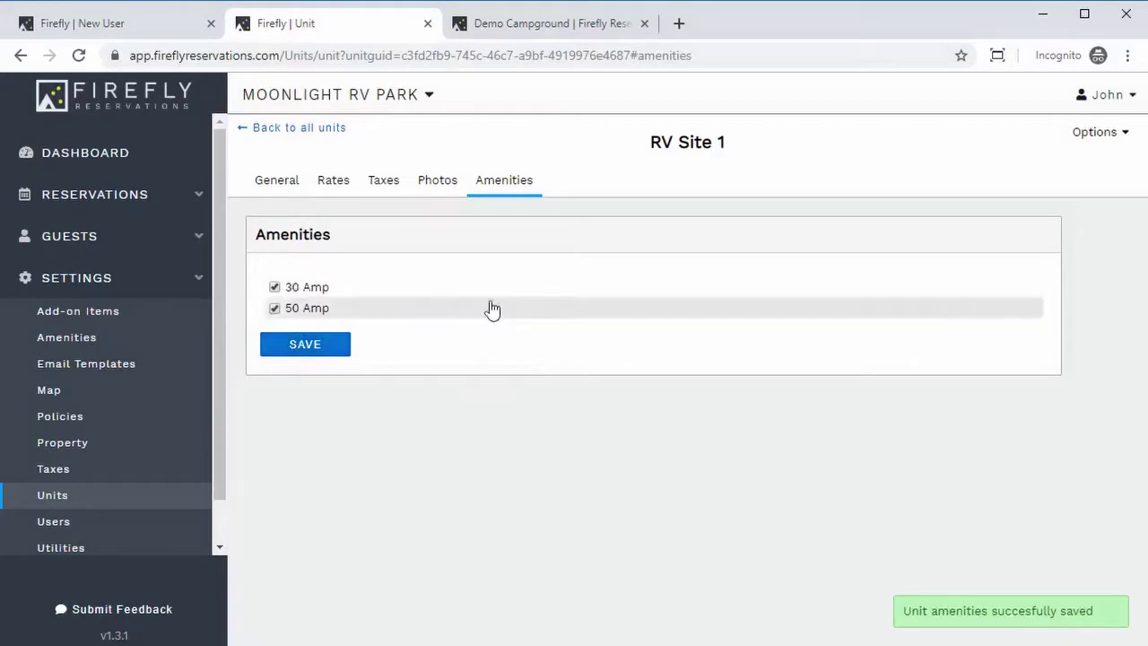
- Clone the RV Site 1 unit 2 times
click(260, 186)
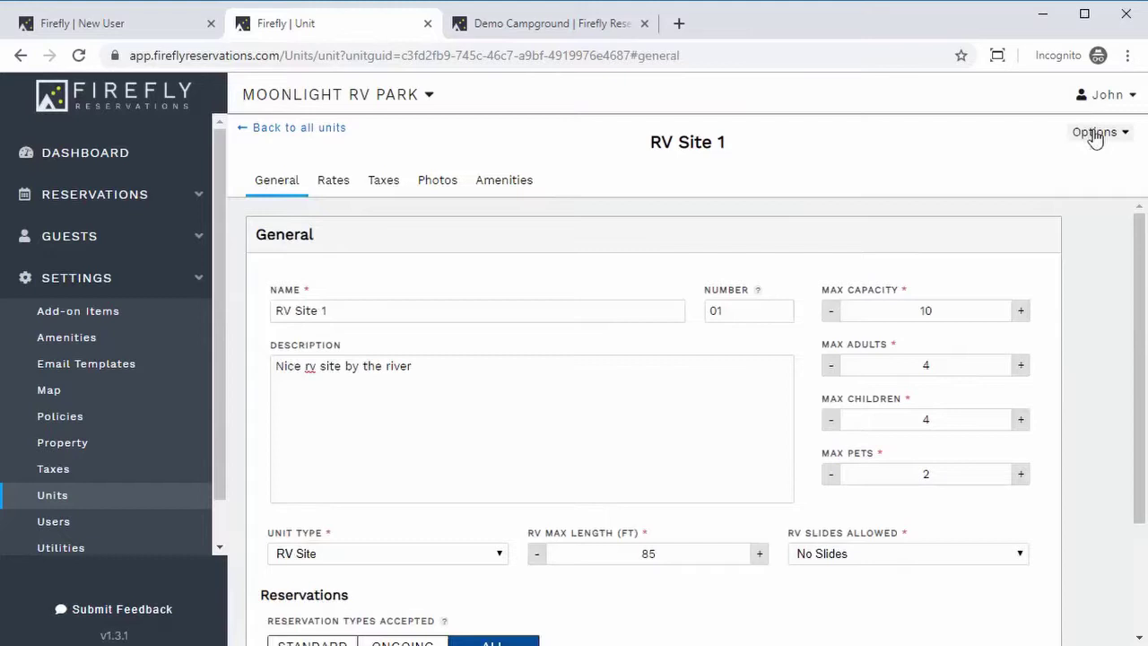
click(1095, 134)
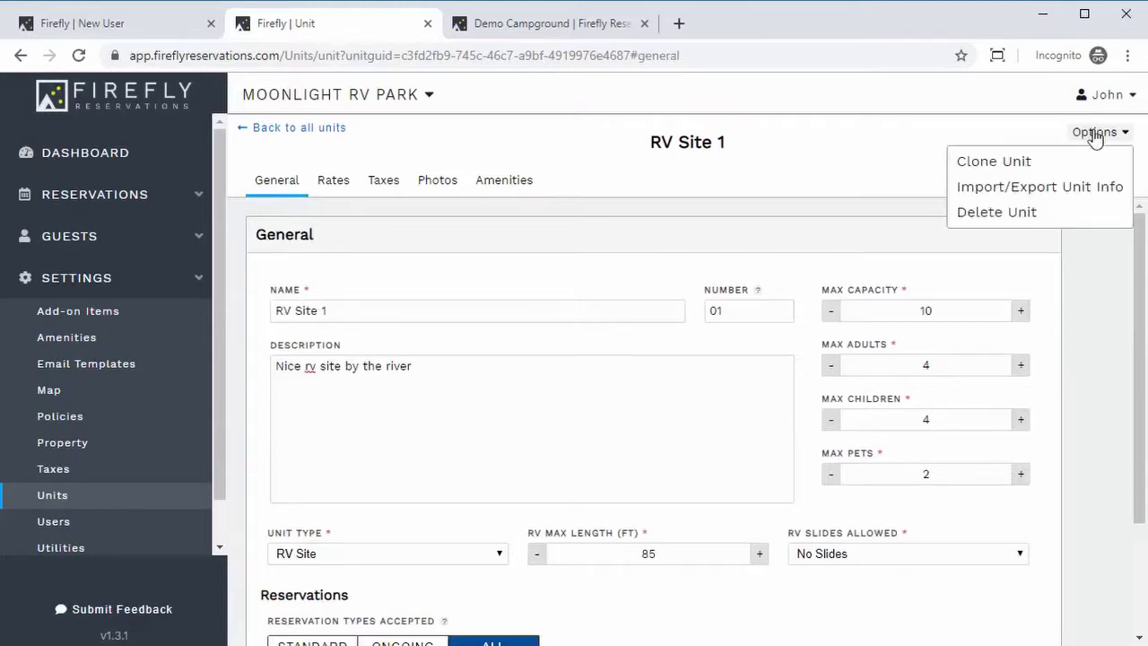
click(977, 161)
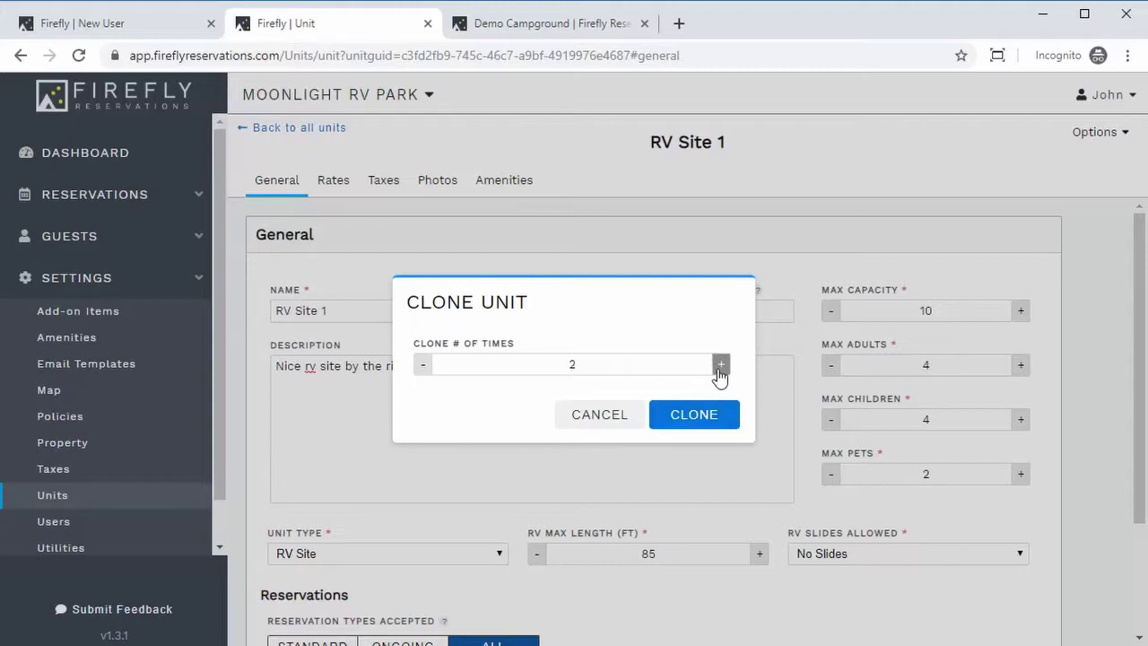
click(685, 420)
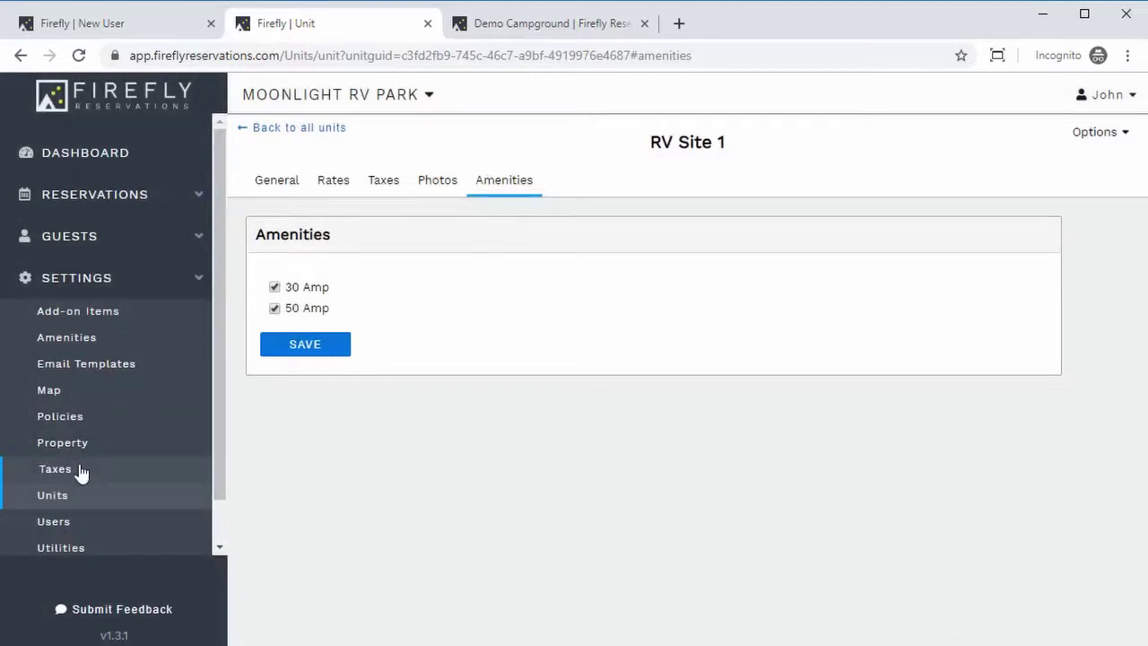
- Rename the first RV Site 1 (copy 1) unit to RV Site 2, set its number to 02 and save
click(302, 130)
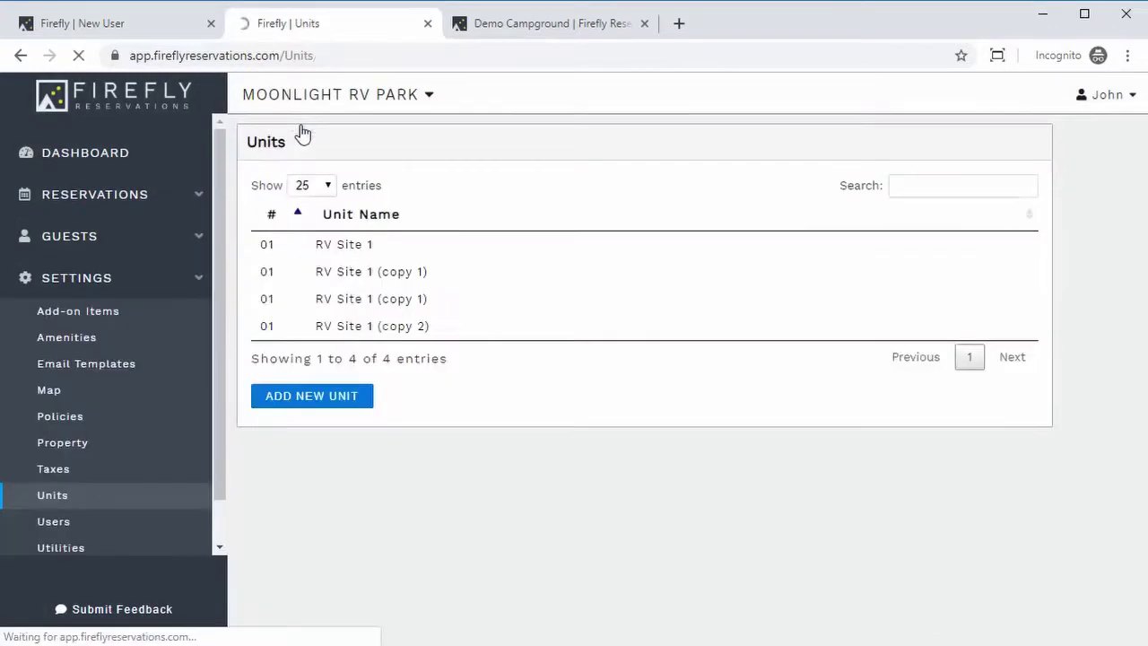
click(364, 276)
drag(374, 310, 327, 310)
text(2)
click(720, 310)
text(2)
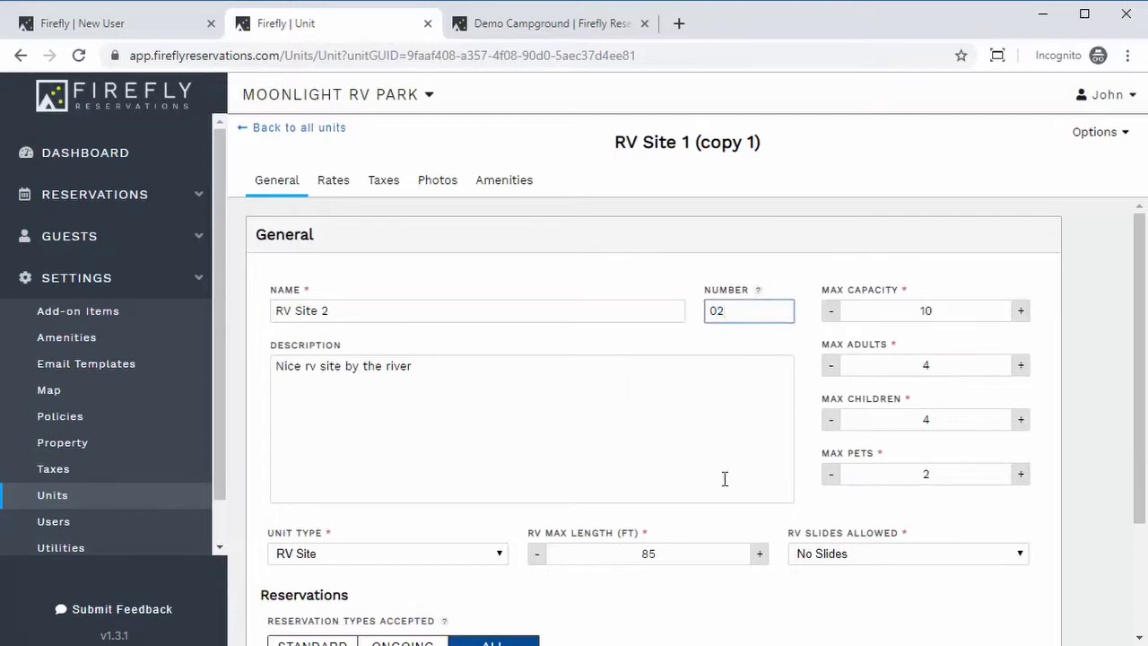
scroll(725, 476, down, 1)
scroll(628, 350, up, 1)
scroll(481, 410, down, 2)
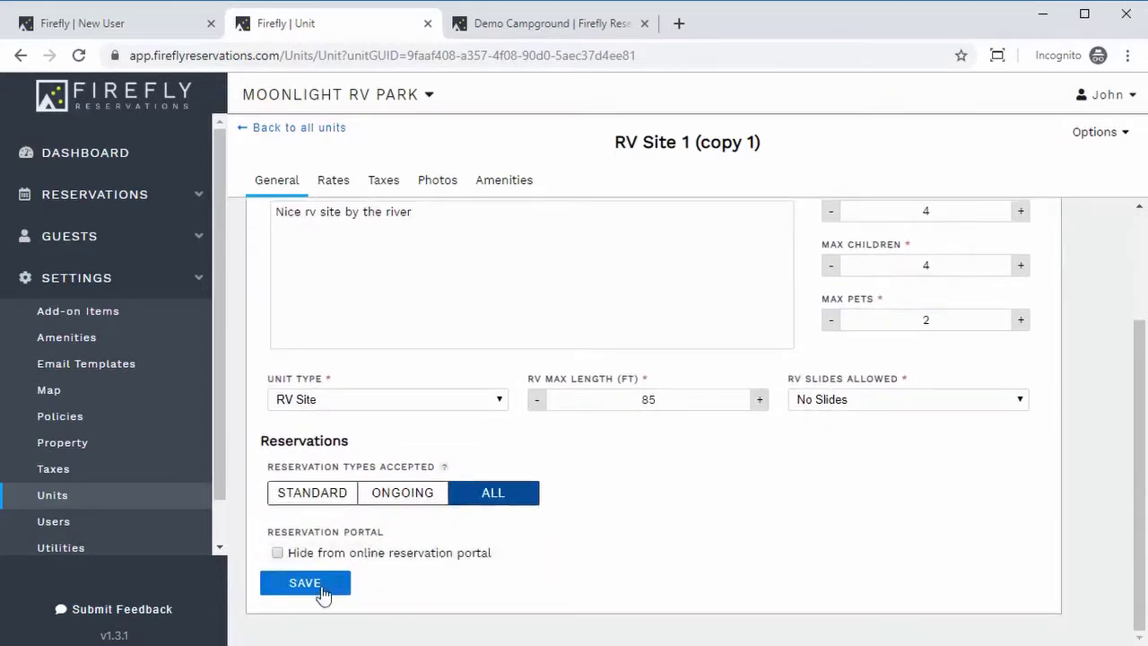
click(305, 583)
- Review RV Site 2's daily, weekly and monthly rates, its taxes and its general settings
scroll(461, 464, up, 3)
click(345, 189)
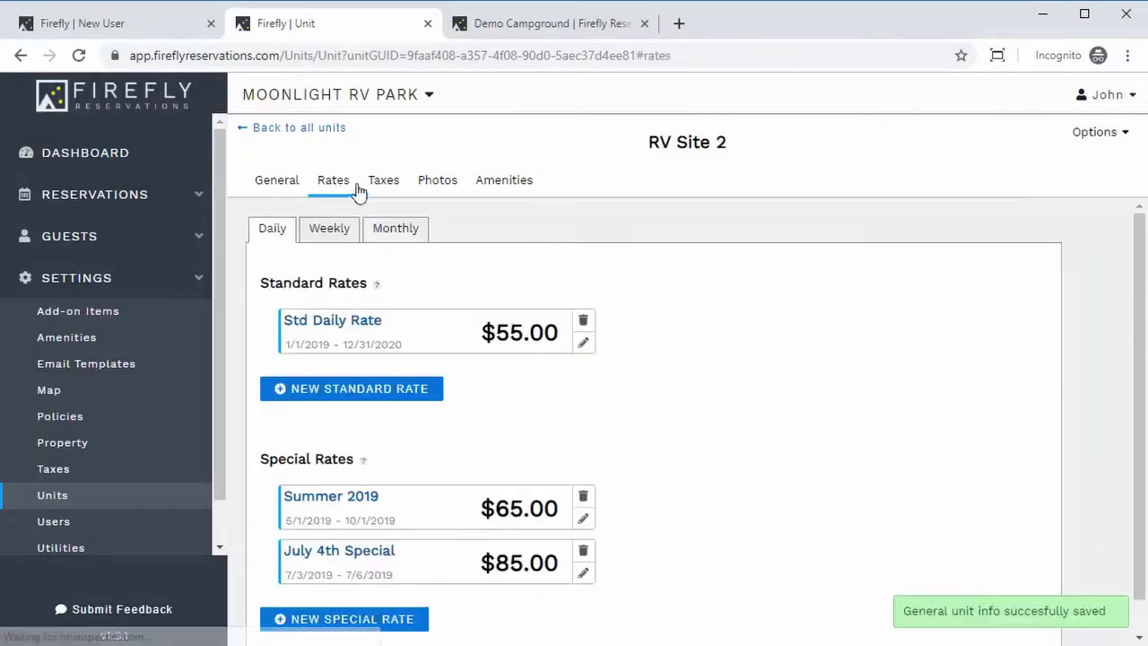
click(329, 230)
click(395, 230)
click(383, 190)
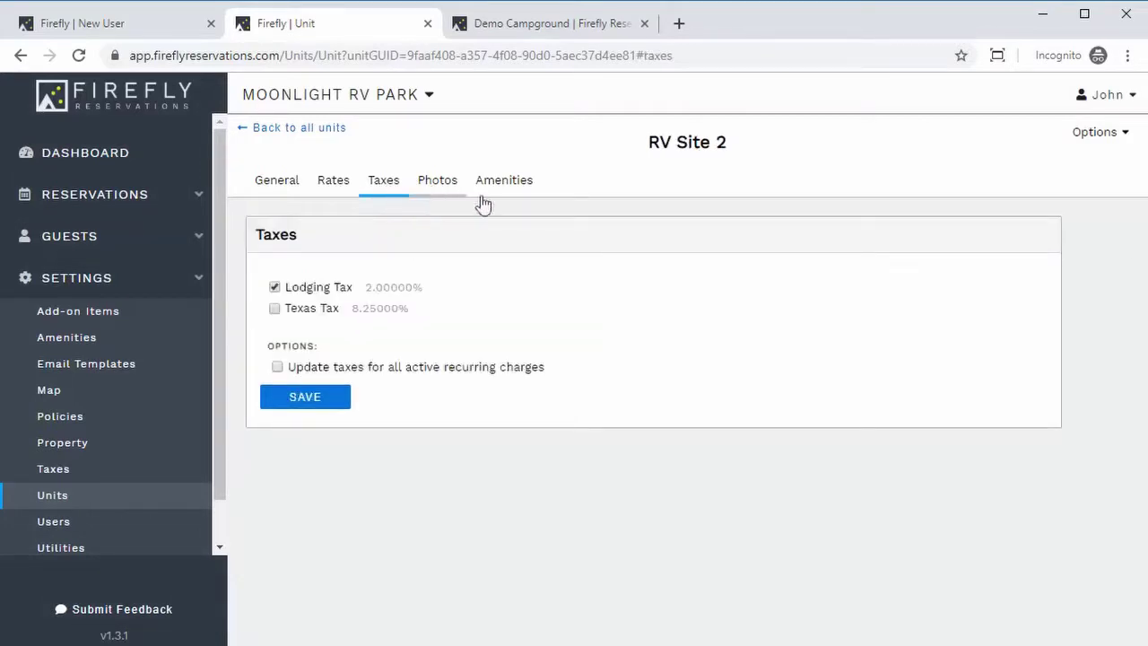
click(278, 179)
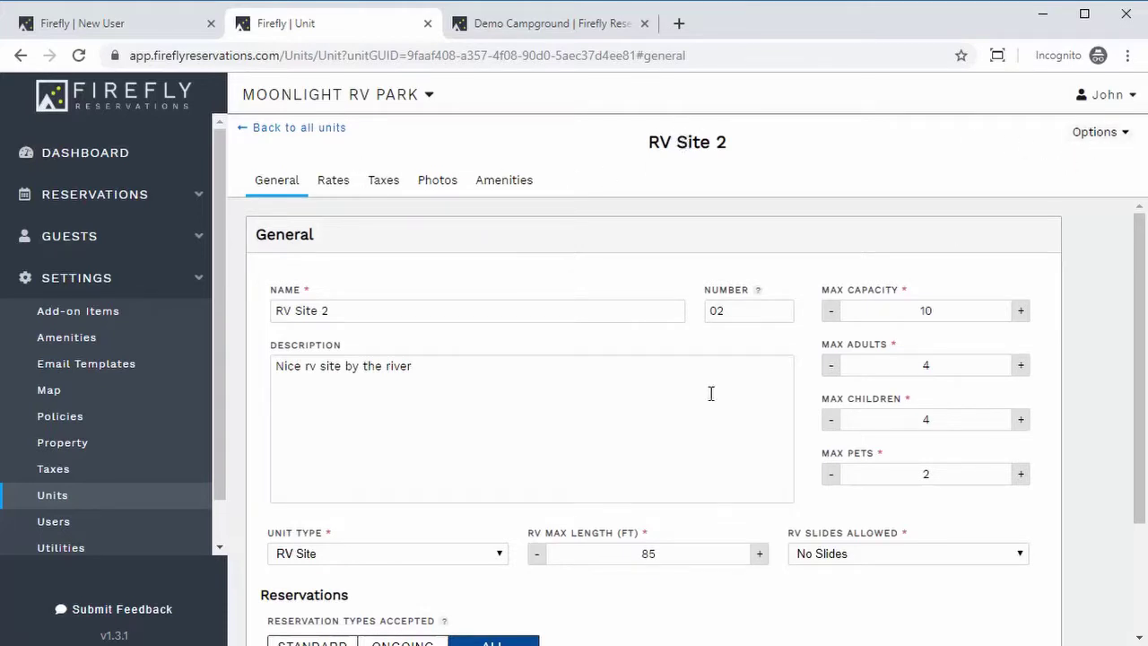
scroll(715, 386, down, 1)
scroll(666, 377, up, 1)
- Set RV Site 2's July 4th Special daily rate to 75.00 on weekdays and 85.00 on weekends, and save it
click(334, 182)
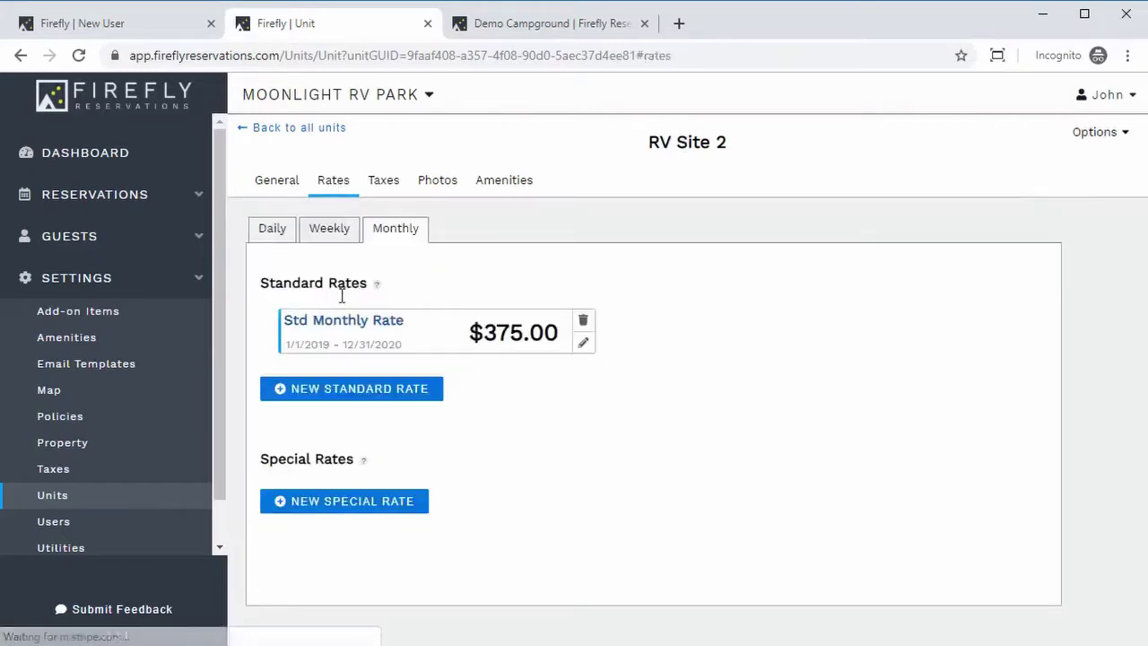
click(269, 227)
click(584, 574)
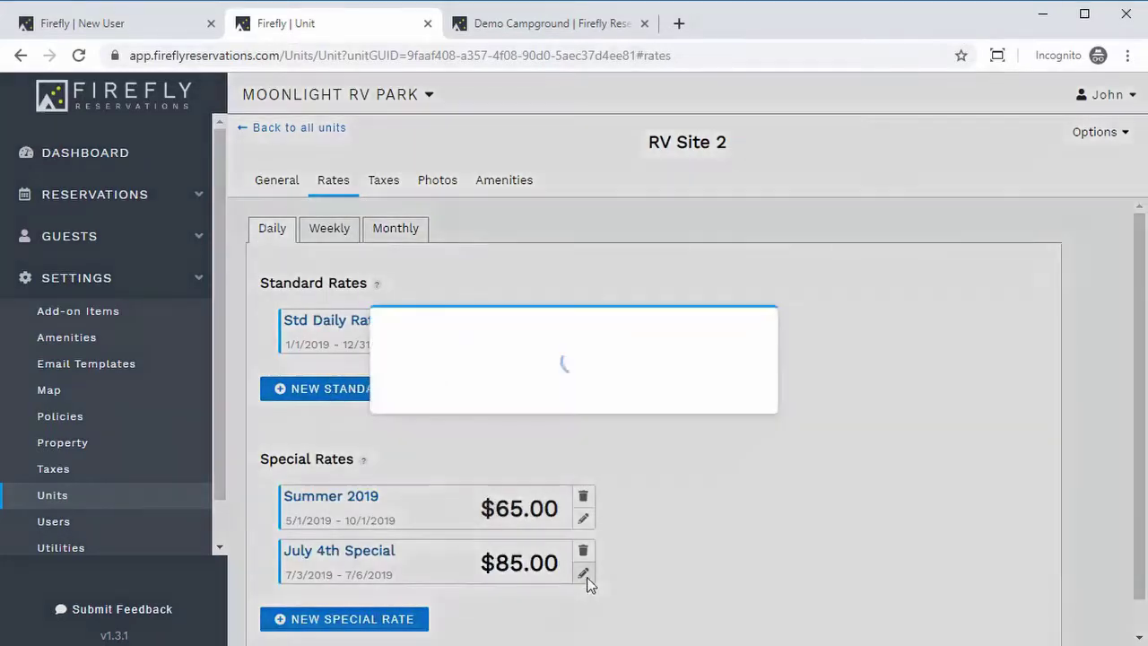
double_click(471, 309)
text(75.00)
key(Tab)
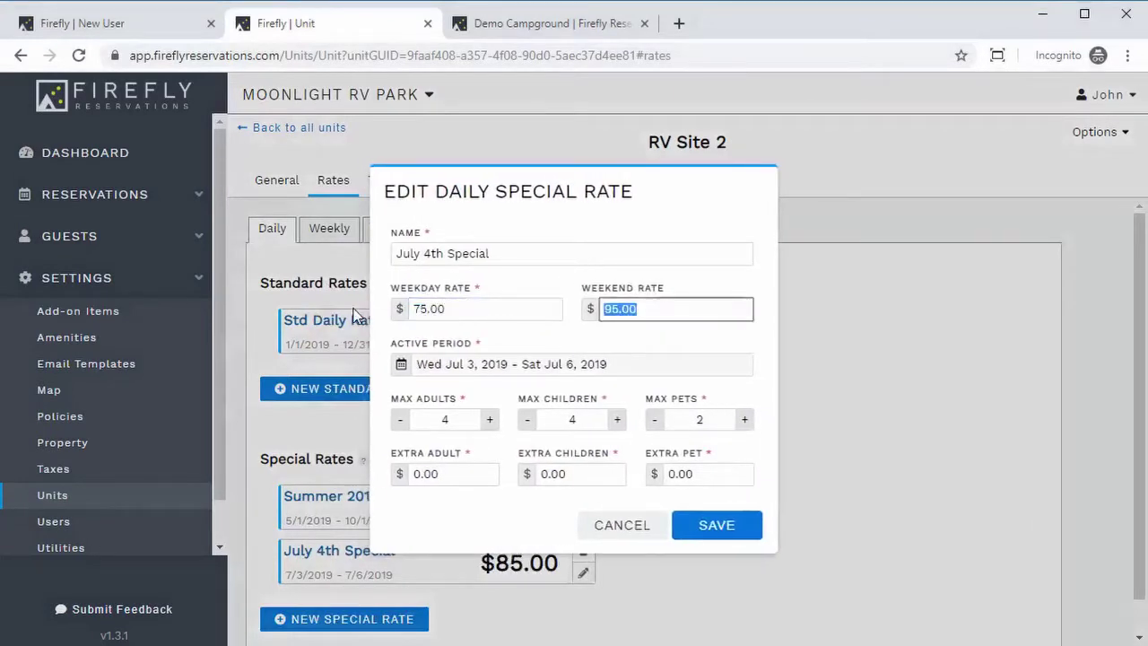
text(85.00)
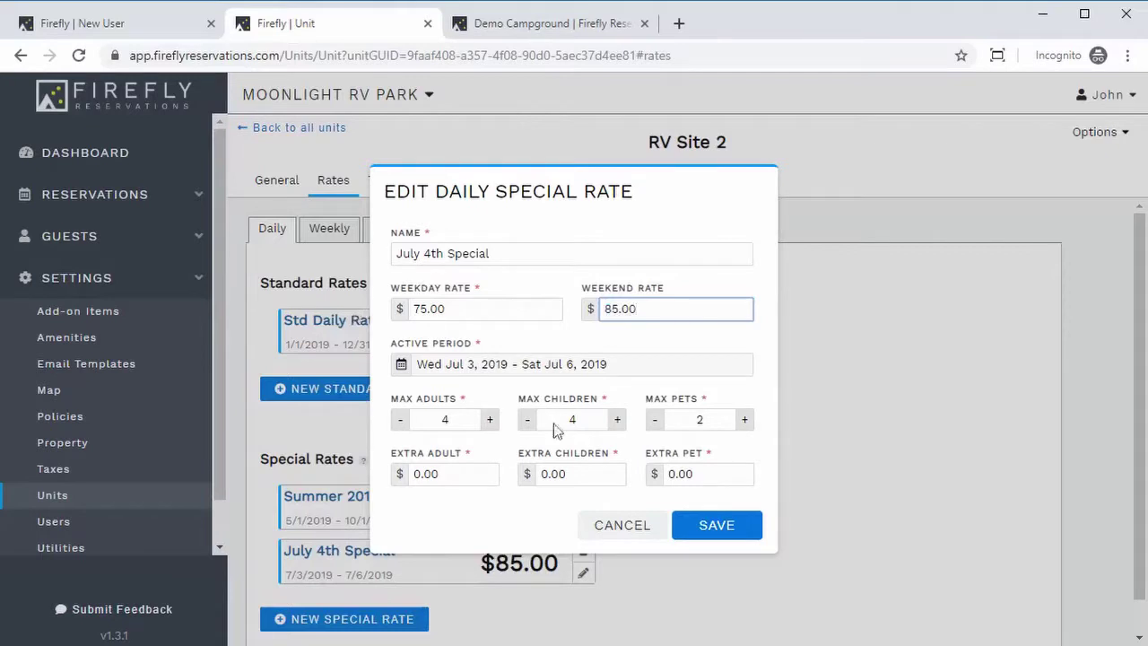
click(713, 525)
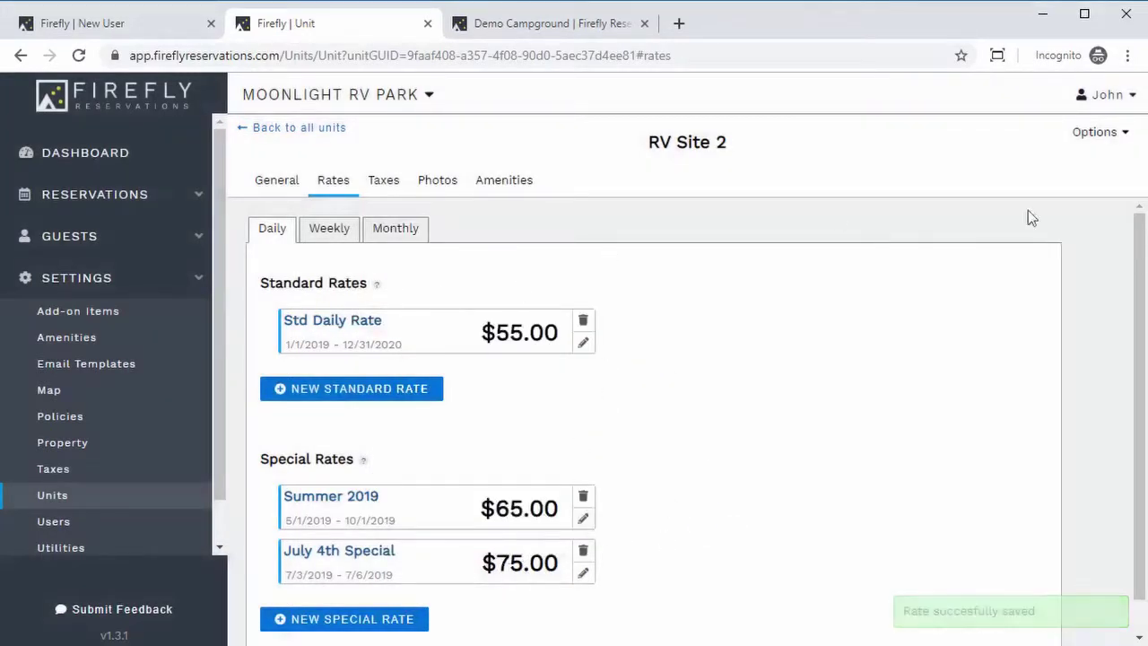
- Export only the rates of RV Site 2 to RV Site 1, RV Site 1 (copy 1) and RV Site 1 (copy 2)
click(1096, 136)
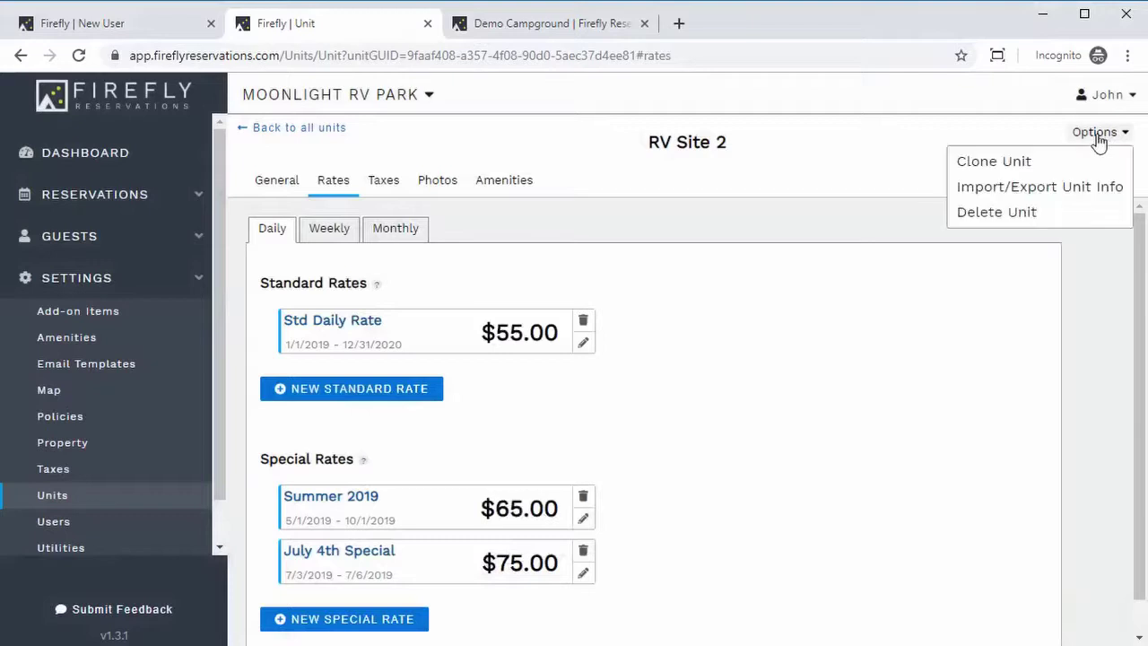
click(1045, 188)
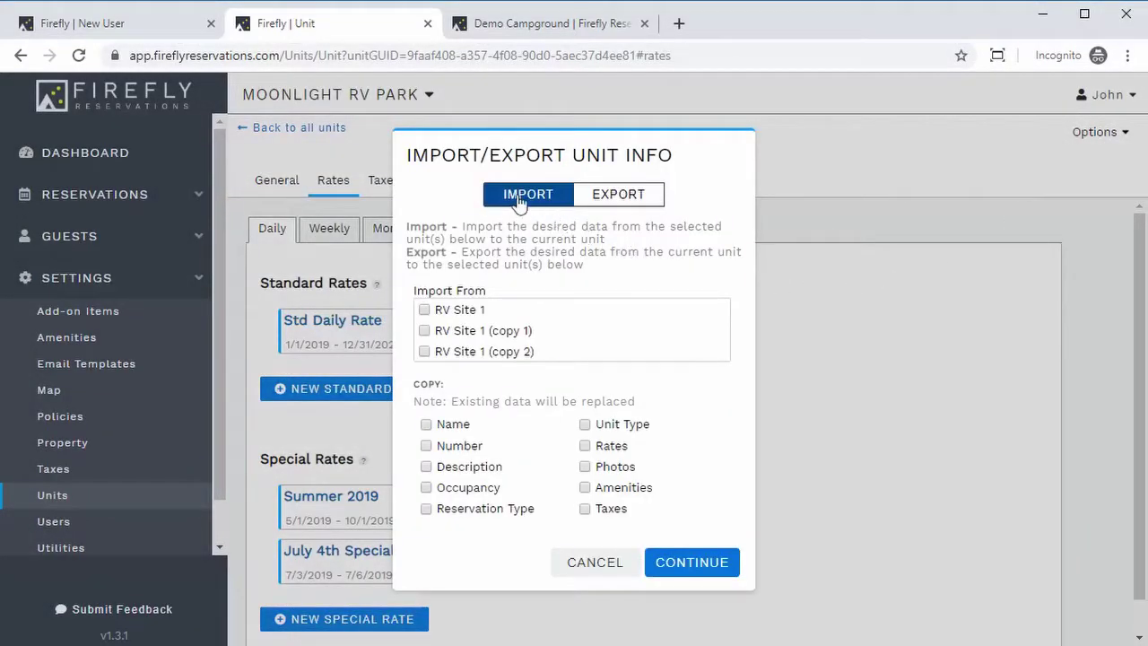
click(599, 199)
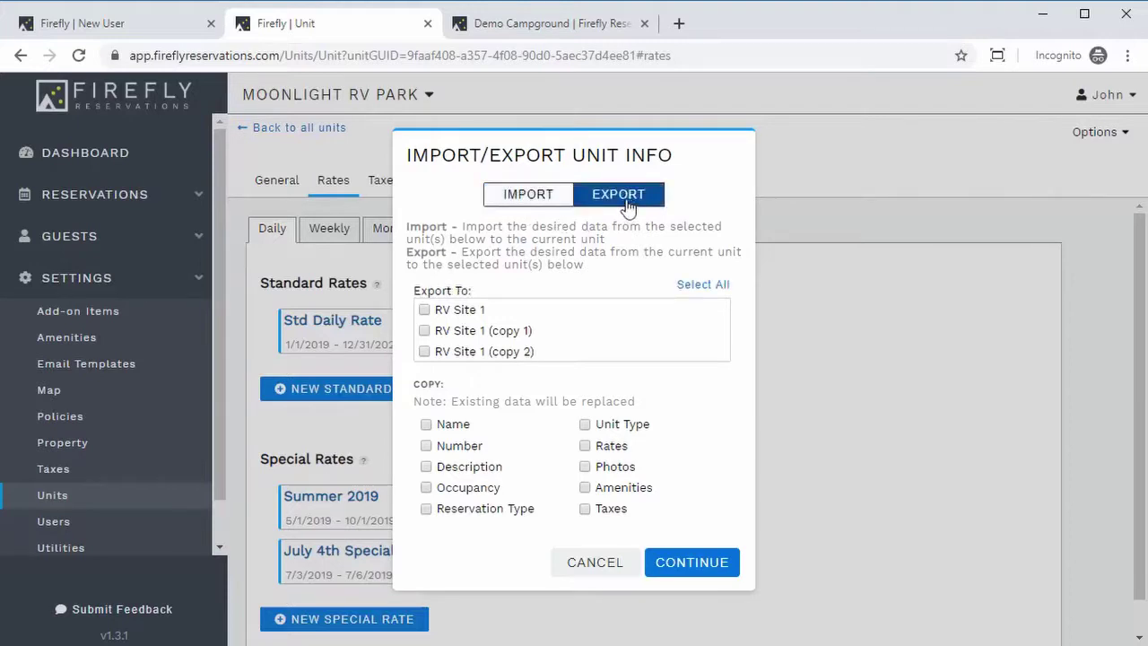
click(489, 311)
click(489, 330)
click(486, 352)
click(605, 446)
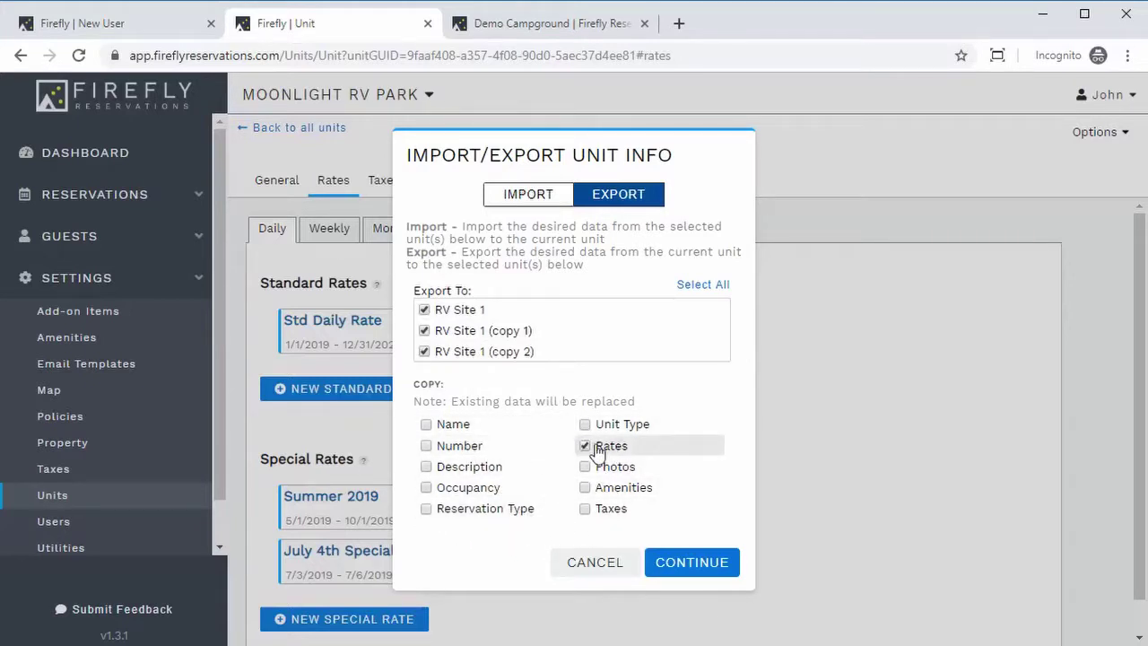
click(689, 563)
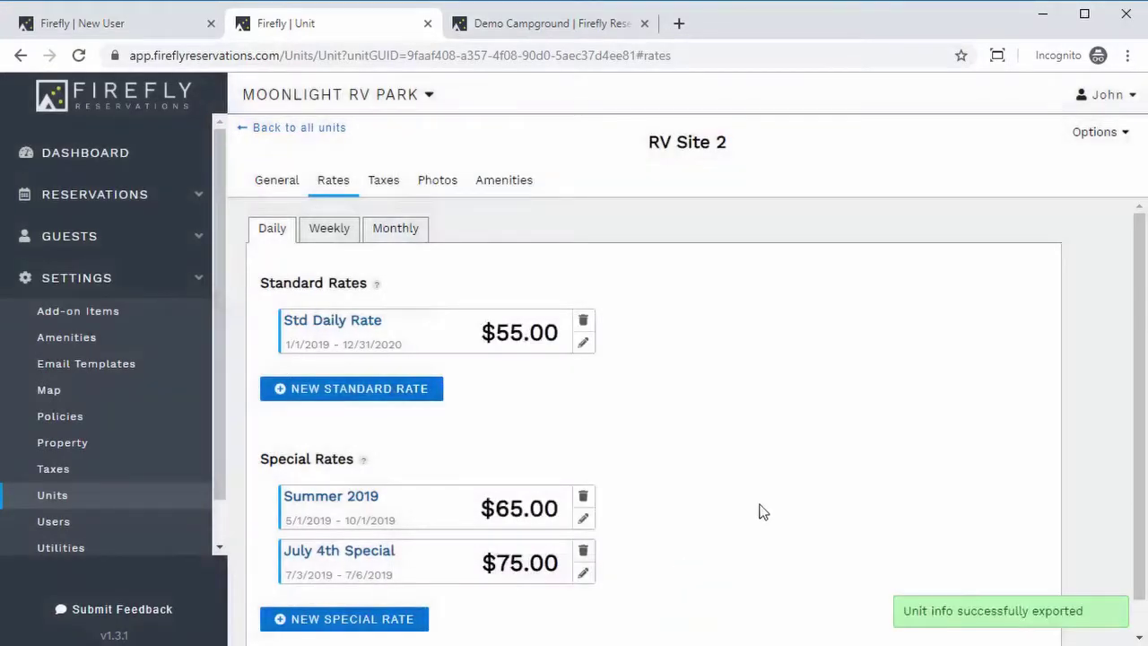
- Check the daily rates of RV Site 1 and RV Site 1 (copy 1), and look through the copy's general settings
click(318, 130)
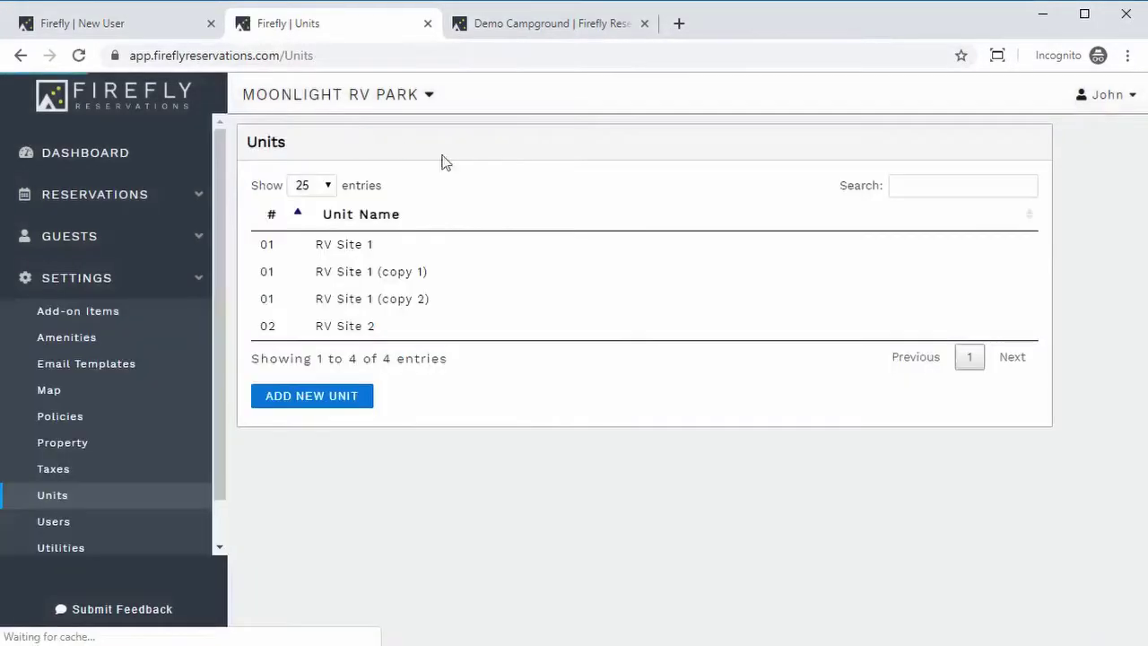
click(367, 248)
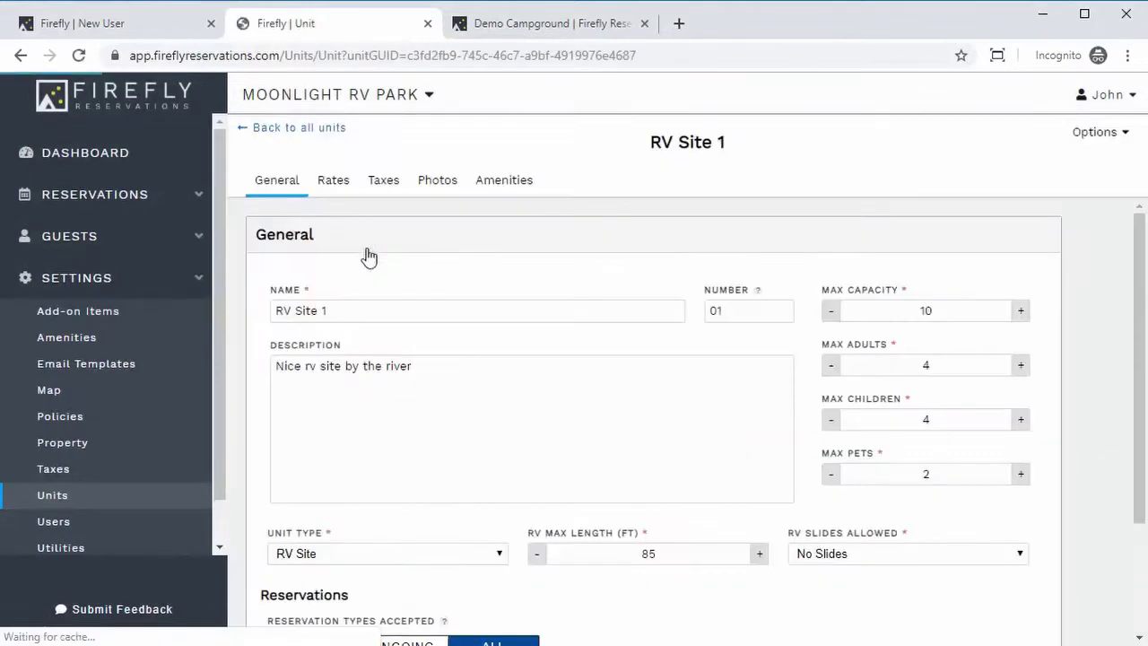
click(420, 182)
click(332, 182)
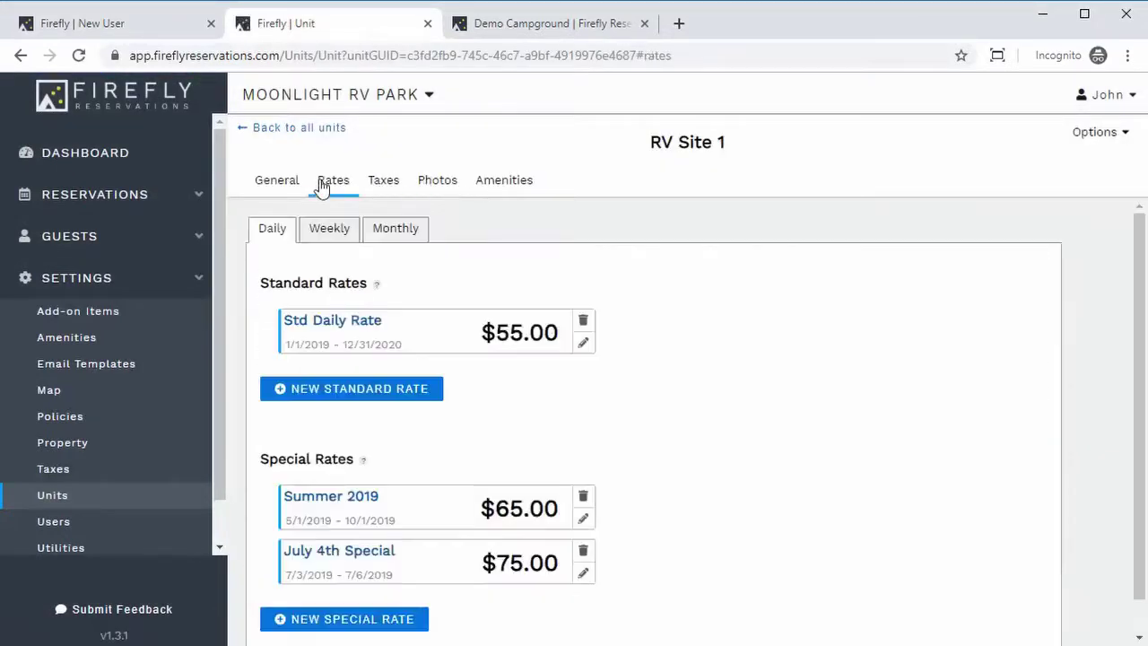
click(308, 128)
click(379, 271)
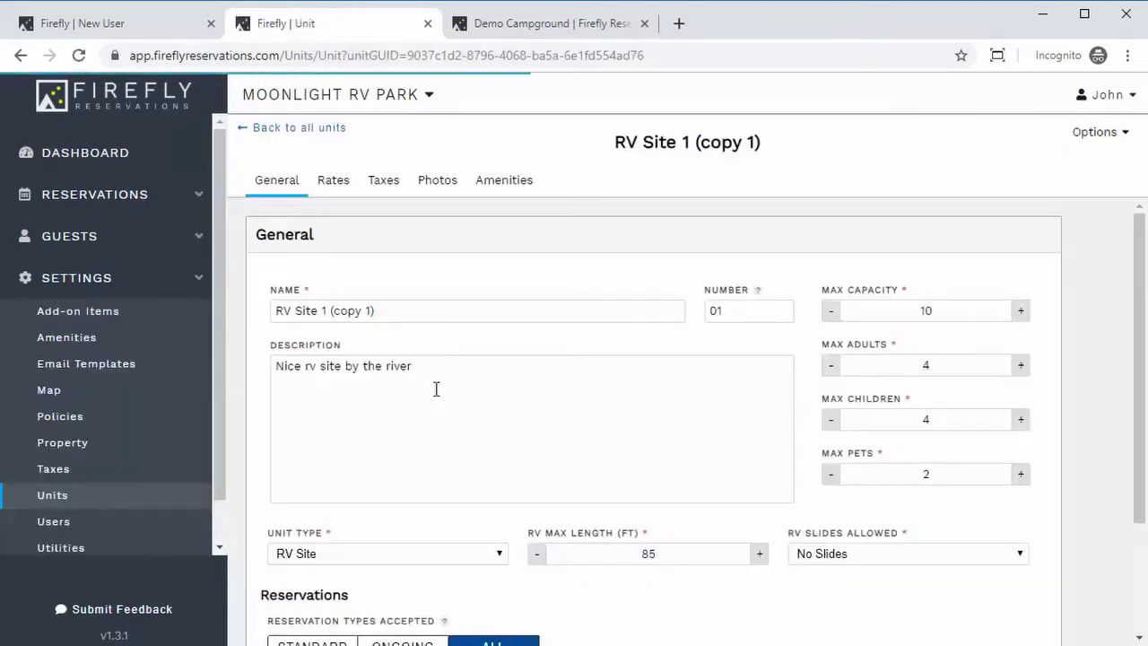
click(332, 192)
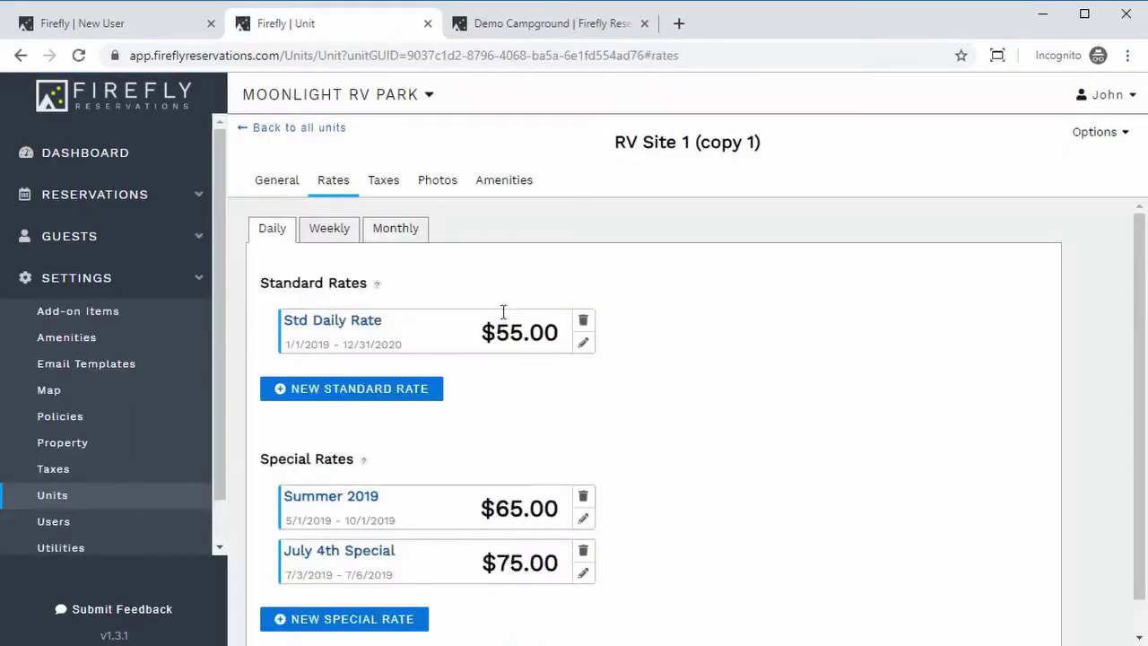
click(274, 182)
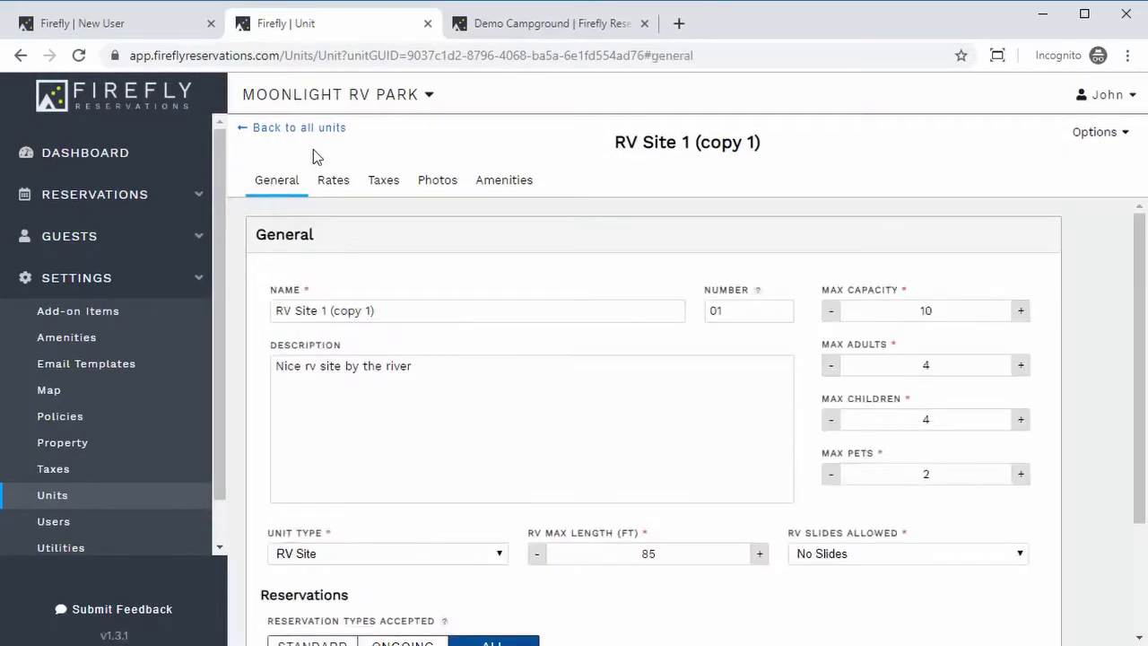
scroll(531, 335, down, 2)
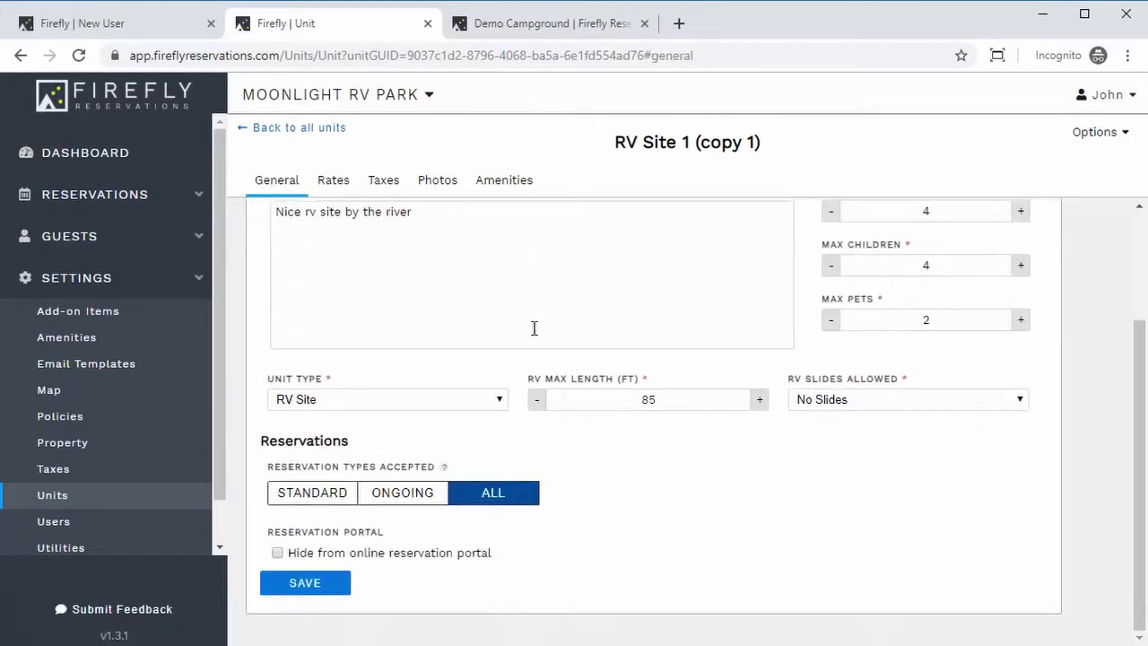
scroll(532, 335, up, 2)
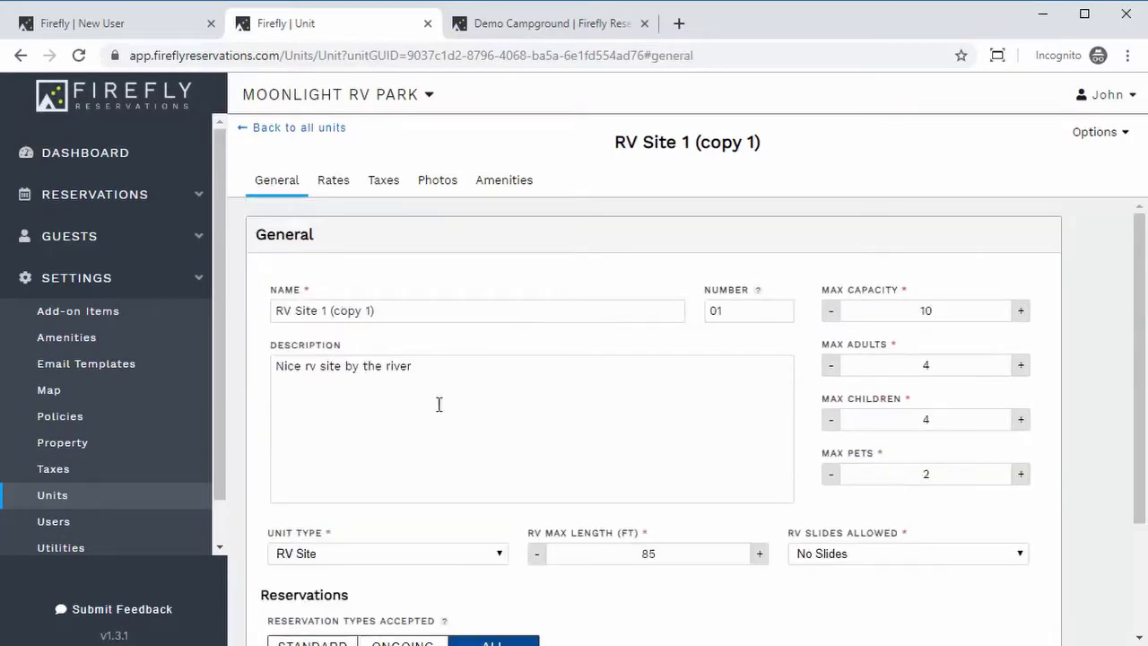
- Edit the property map and outline the northernmost space of the western column with a four-corner shape
click(44, 391)
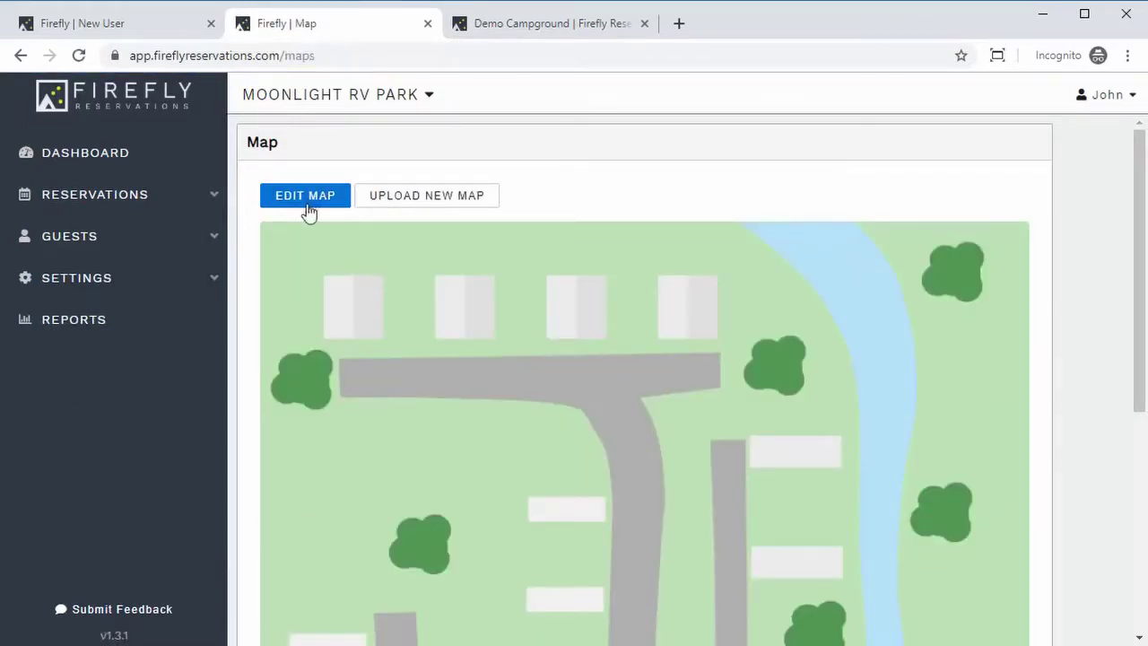
click(305, 195)
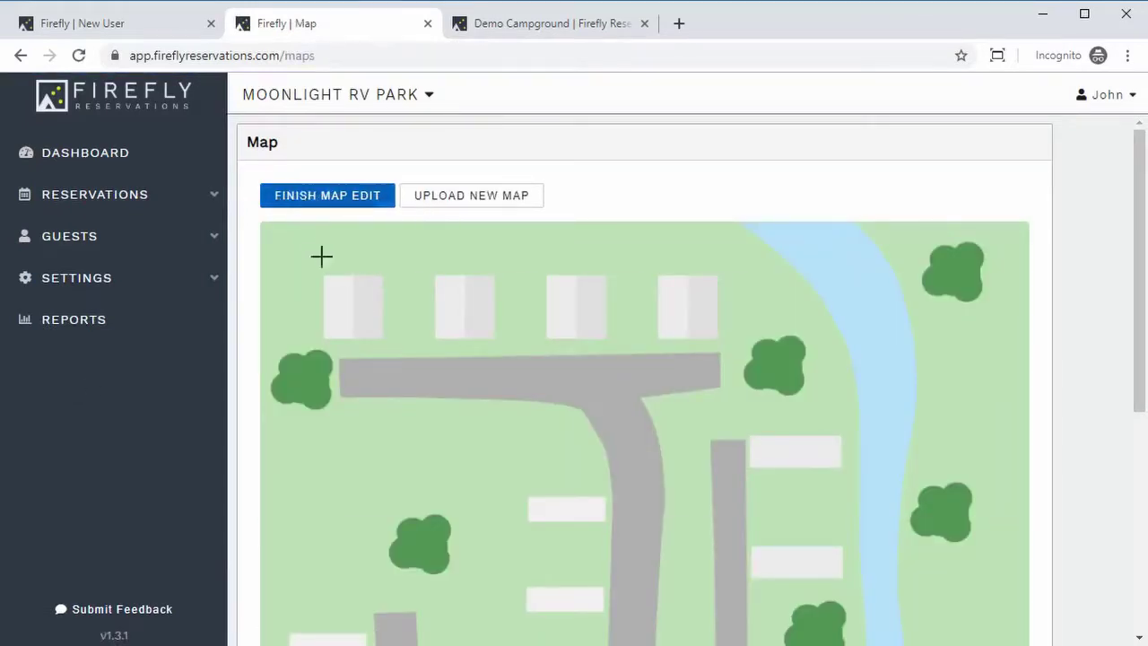
scroll(403, 331, down, 2)
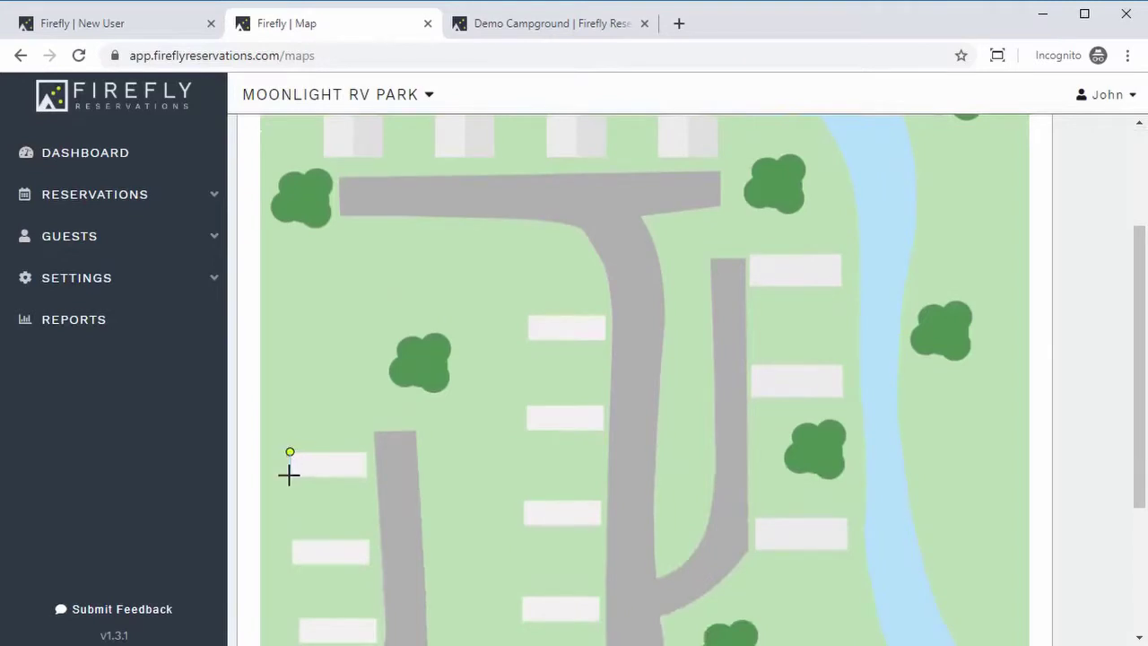
click(289, 476)
click(365, 476)
click(365, 454)
click(290, 455)
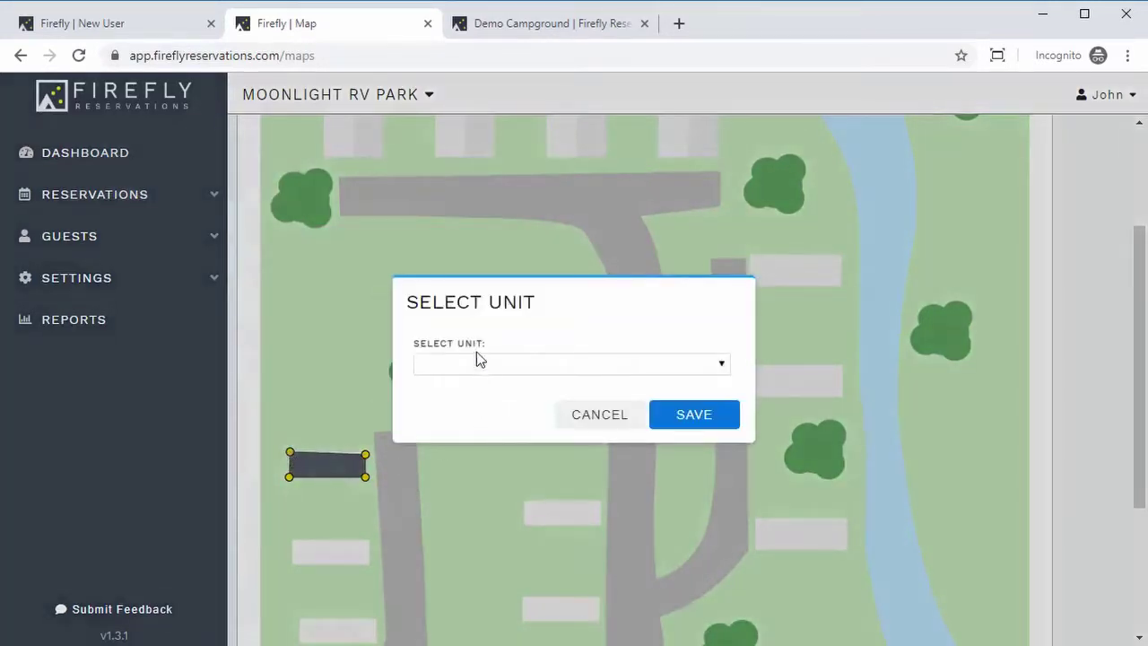
- Assign RV Site 1 (01) to the outlined map space, save it and finish the map edit
click(476, 363)
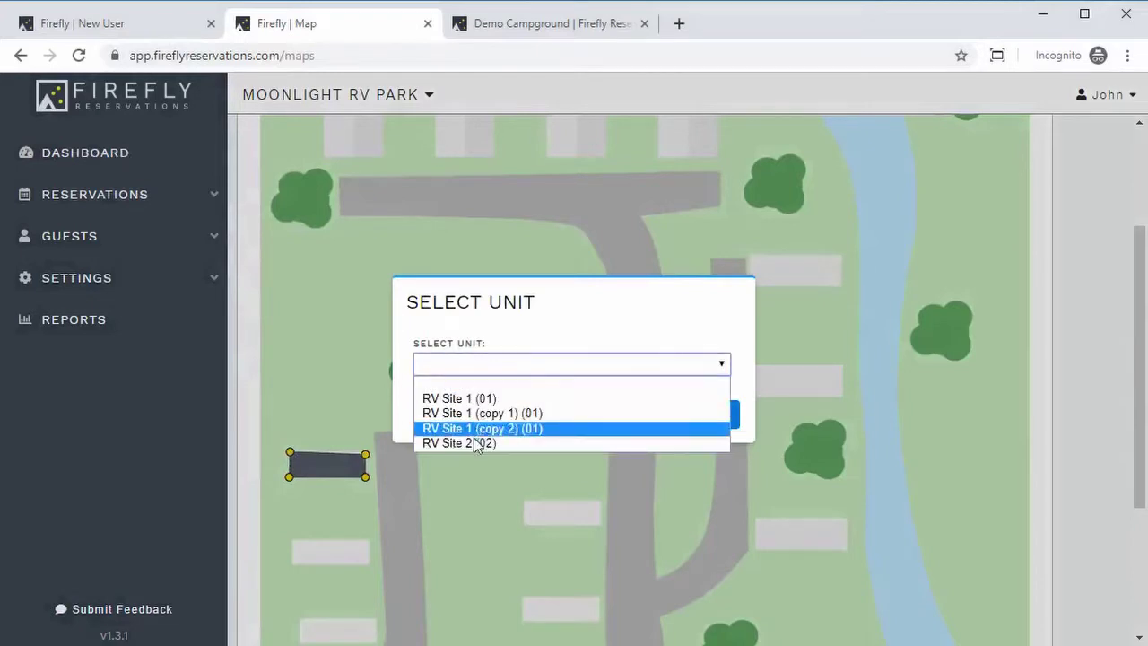
click(492, 398)
click(681, 416)
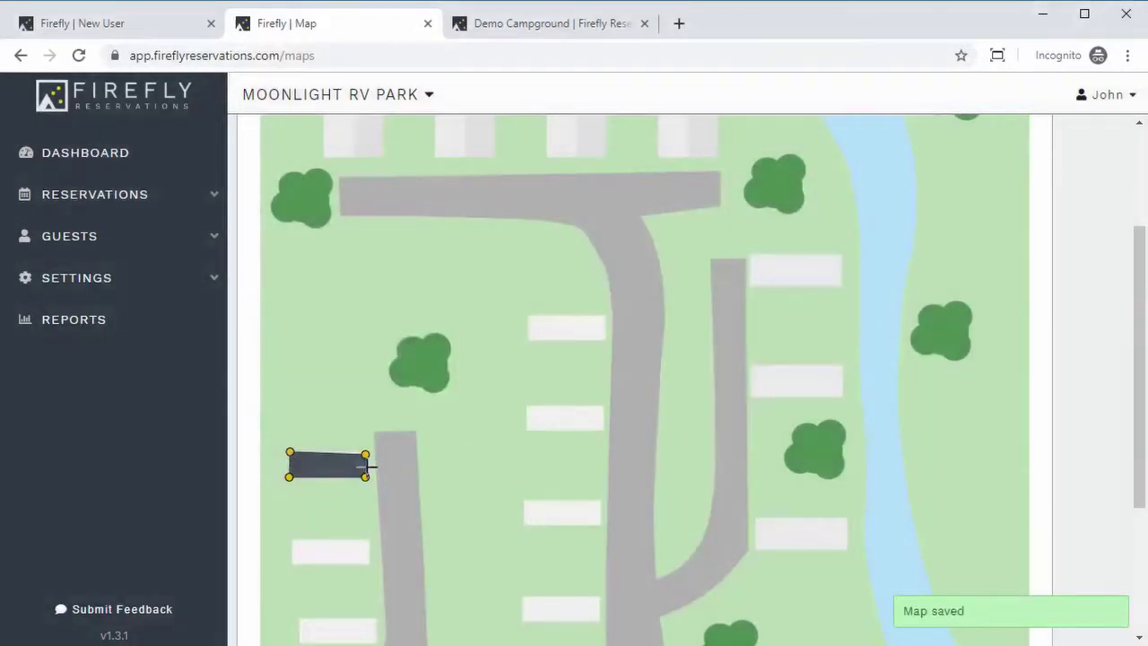
scroll(323, 141, up, 3)
click(323, 200)
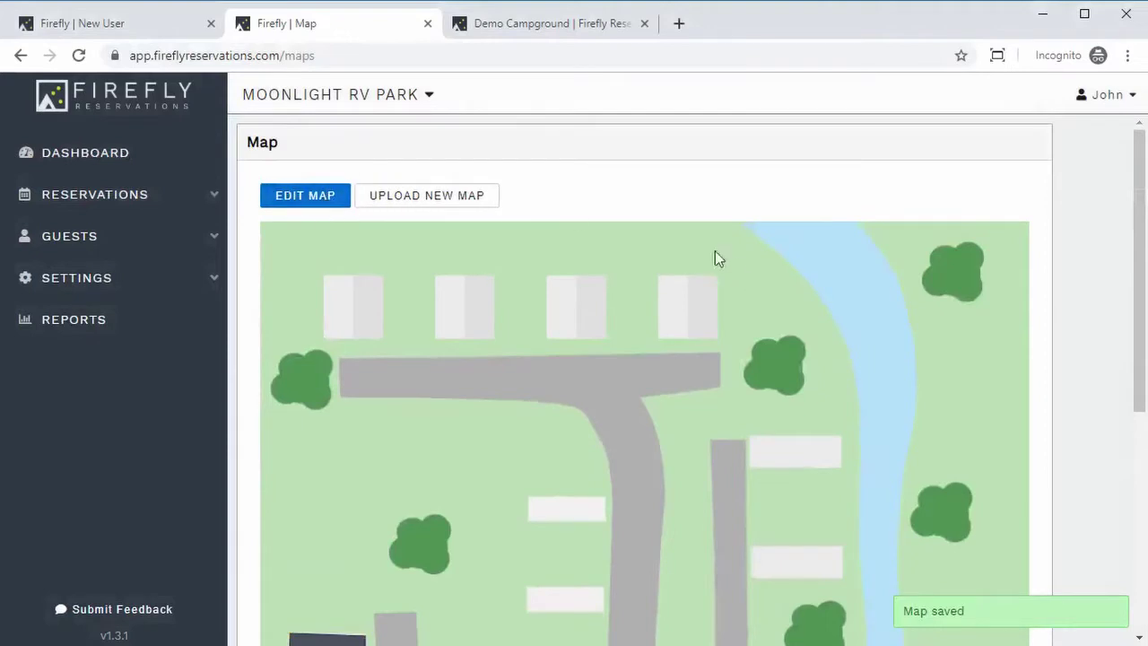
- View the unit details of the outlined space on the map, close them and look over the map
scroll(639, 210, down, 3)
scroll(636, 211, down, 2)
click(341, 241)
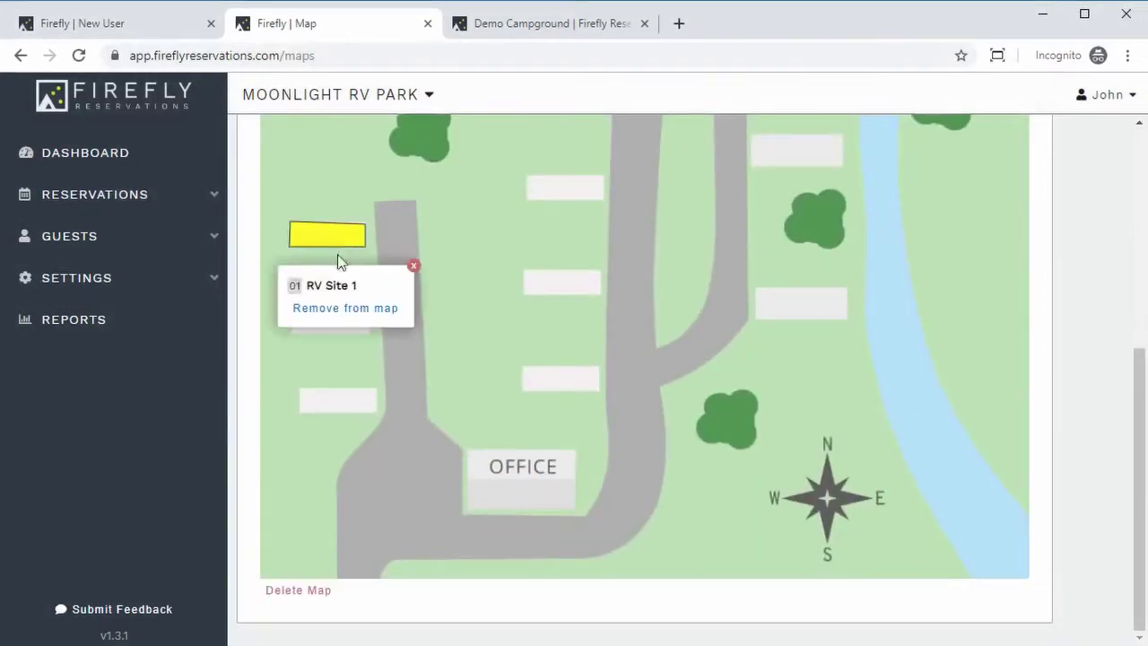
click(412, 266)
scroll(335, 249, up, 1)
scroll(335, 249, up, 3)
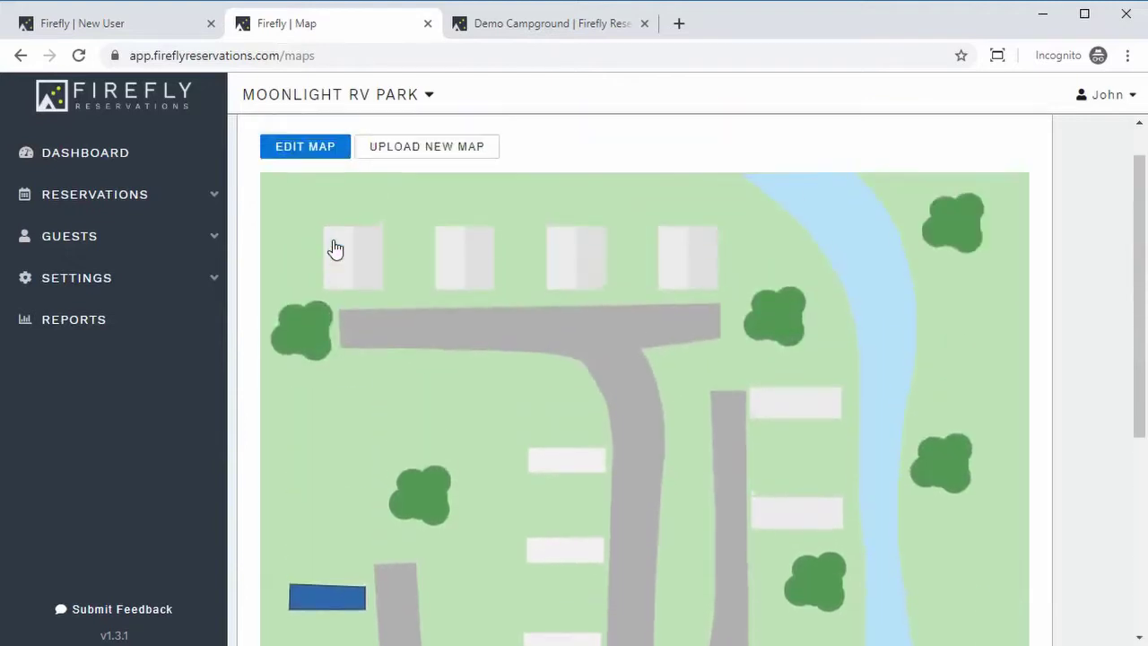
scroll(333, 247, up, 1)
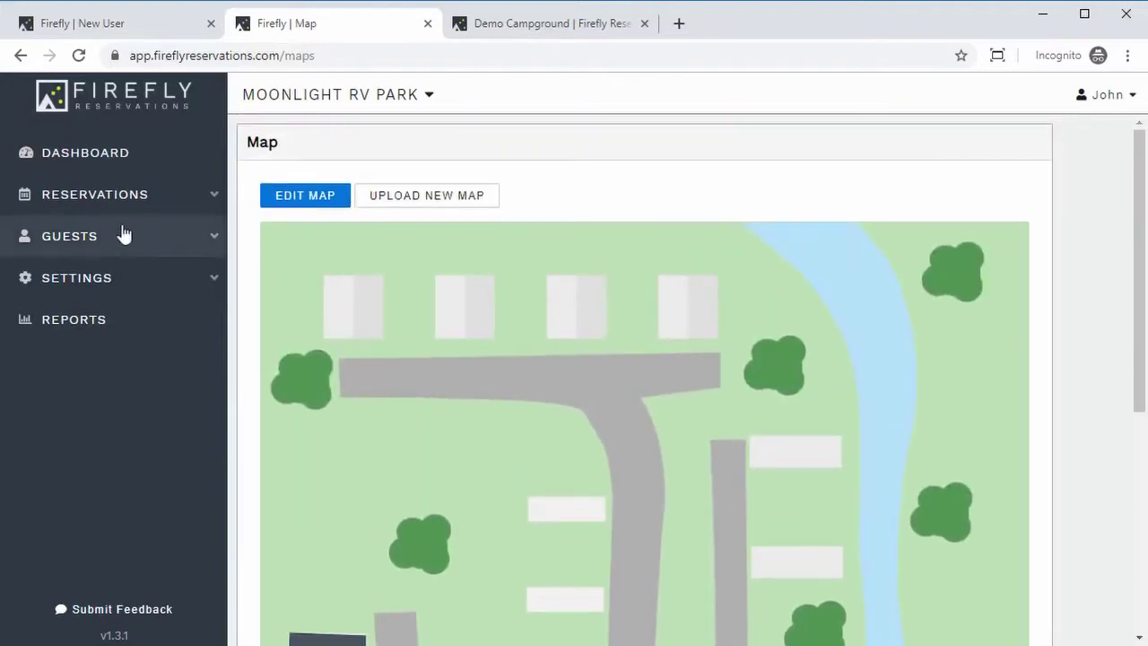
- Look at the Demo Campground website, and open the reservation portal URL from Moonlight RV Park's property reservation settings
click(538, 24)
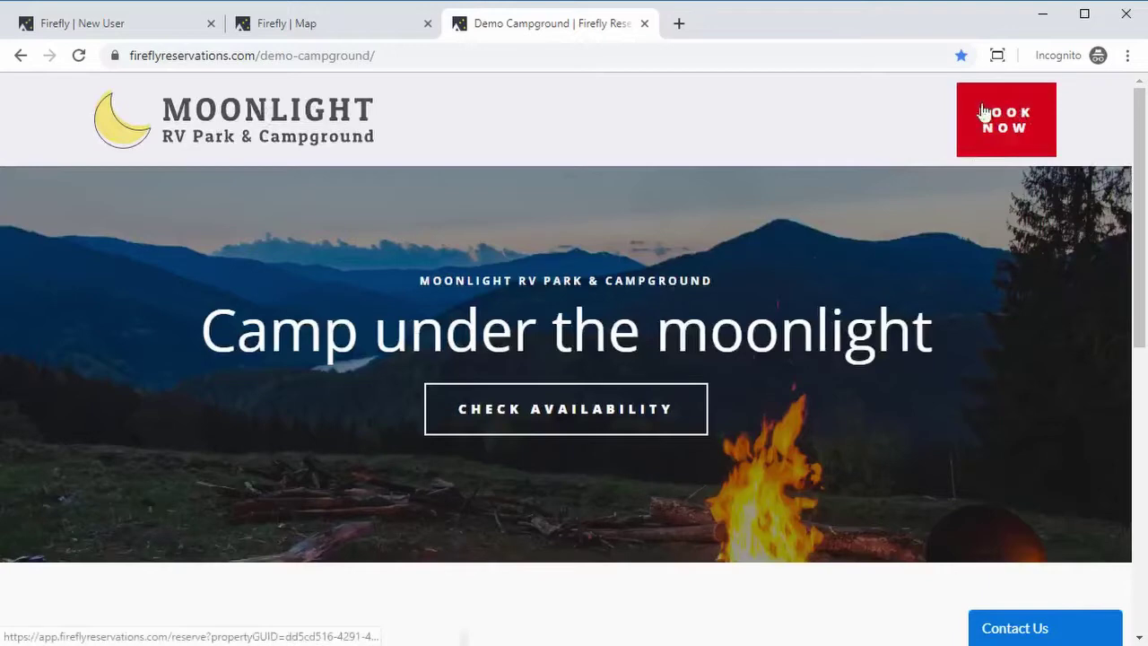
click(298, 34)
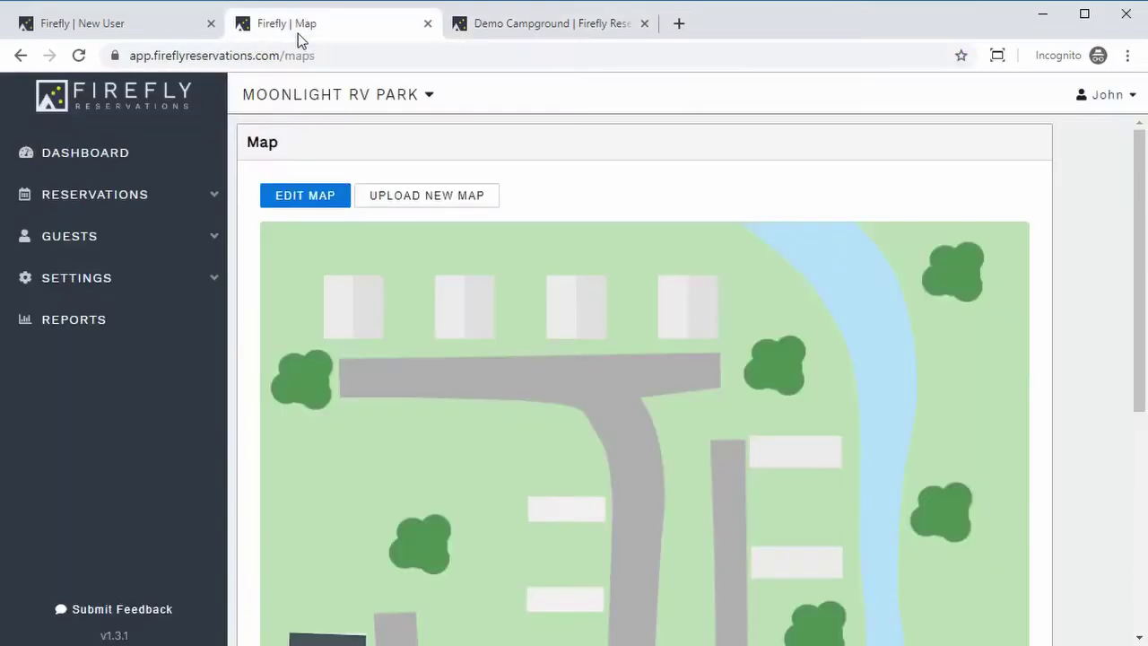
click(78, 292)
click(69, 443)
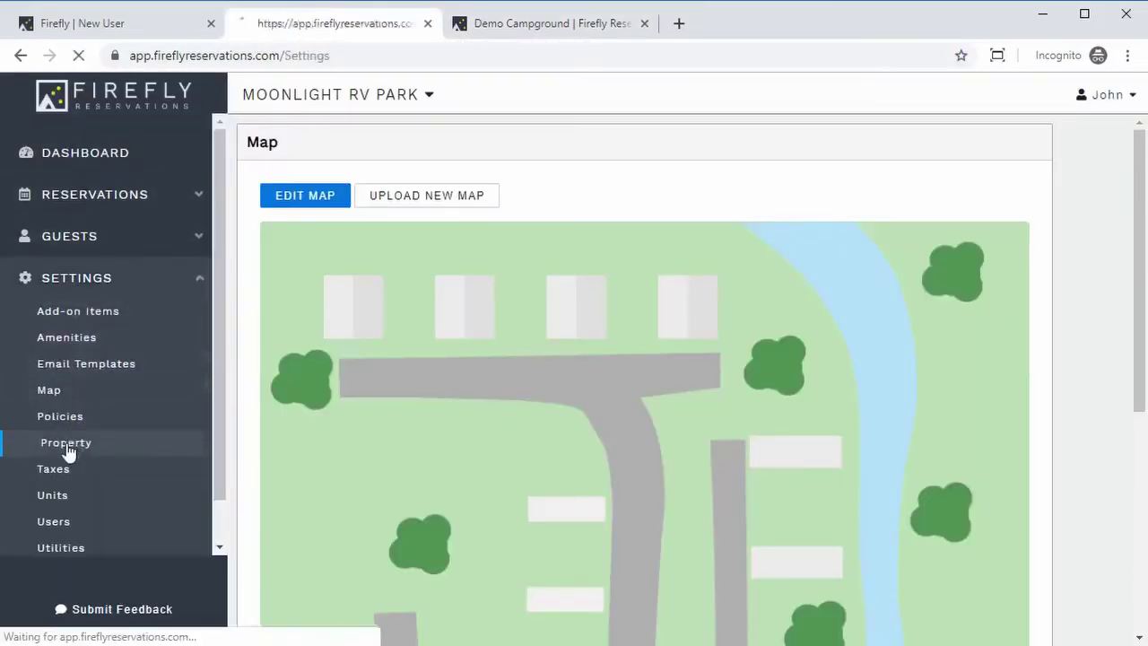
click(356, 182)
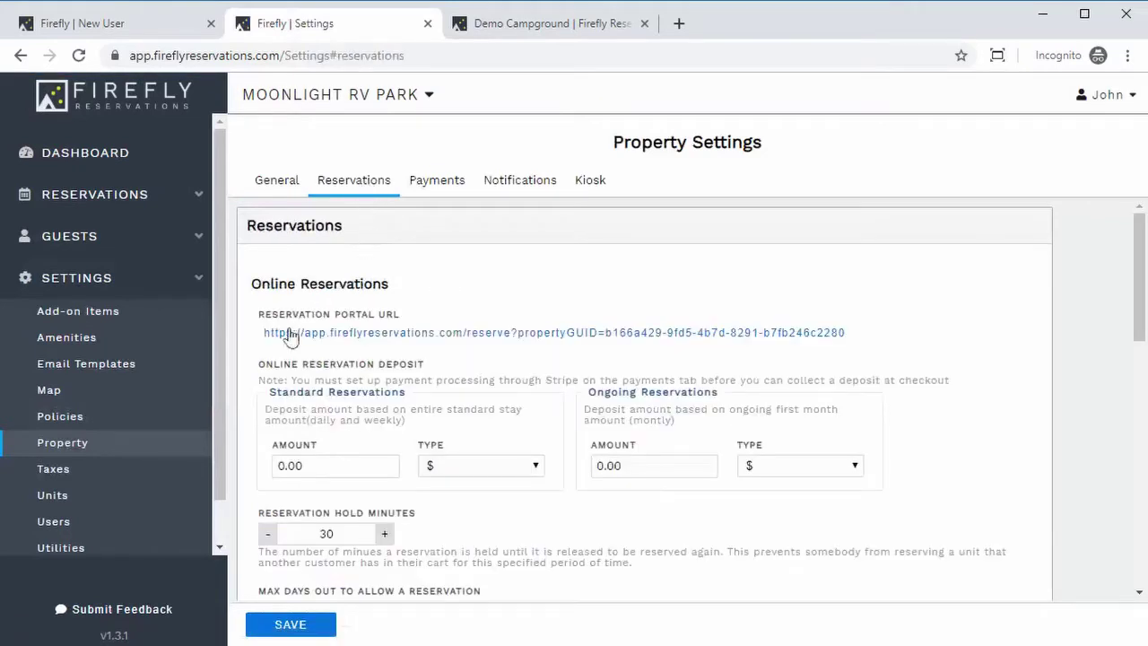
click(430, 334)
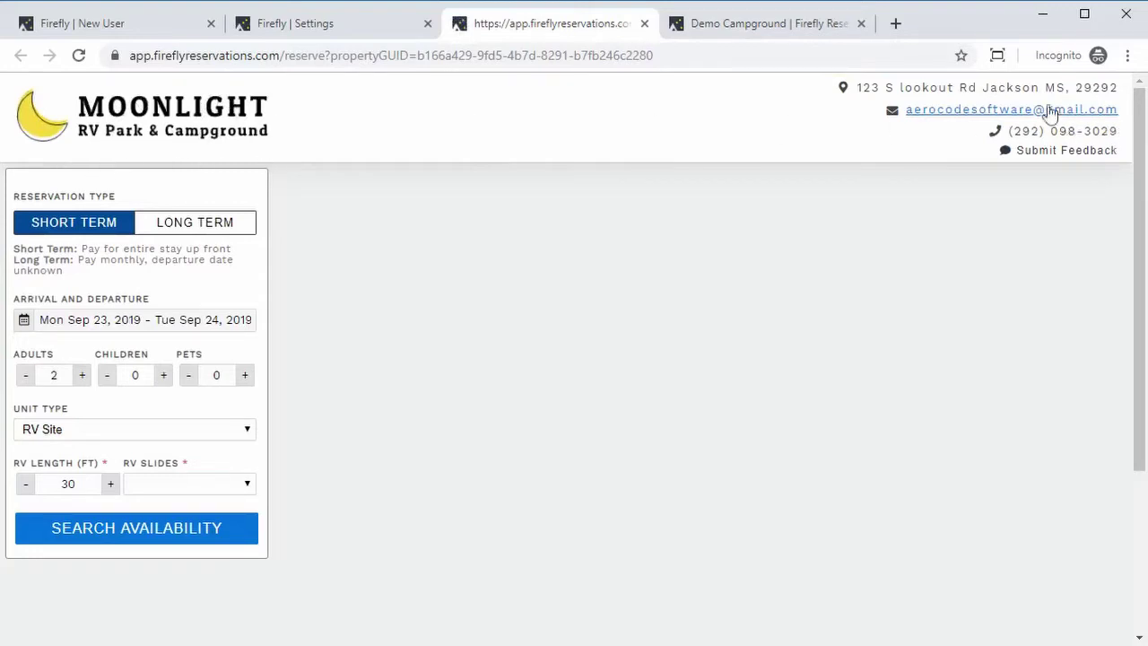
- Search the booking portal's RV site availability with RV slides set to Driver Side Only, and review the listed units and unit type options
click(112, 529)
click(180, 486)
click(171, 514)
click(170, 531)
scroll(738, 308, down, 4)
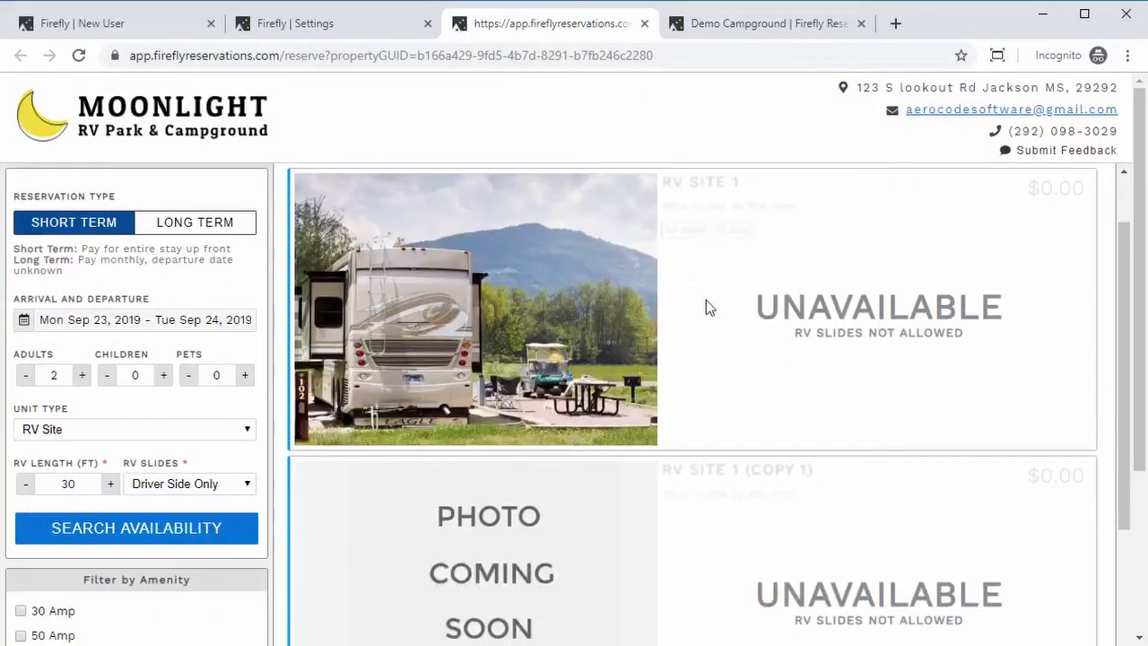
scroll(675, 326, up, 4)
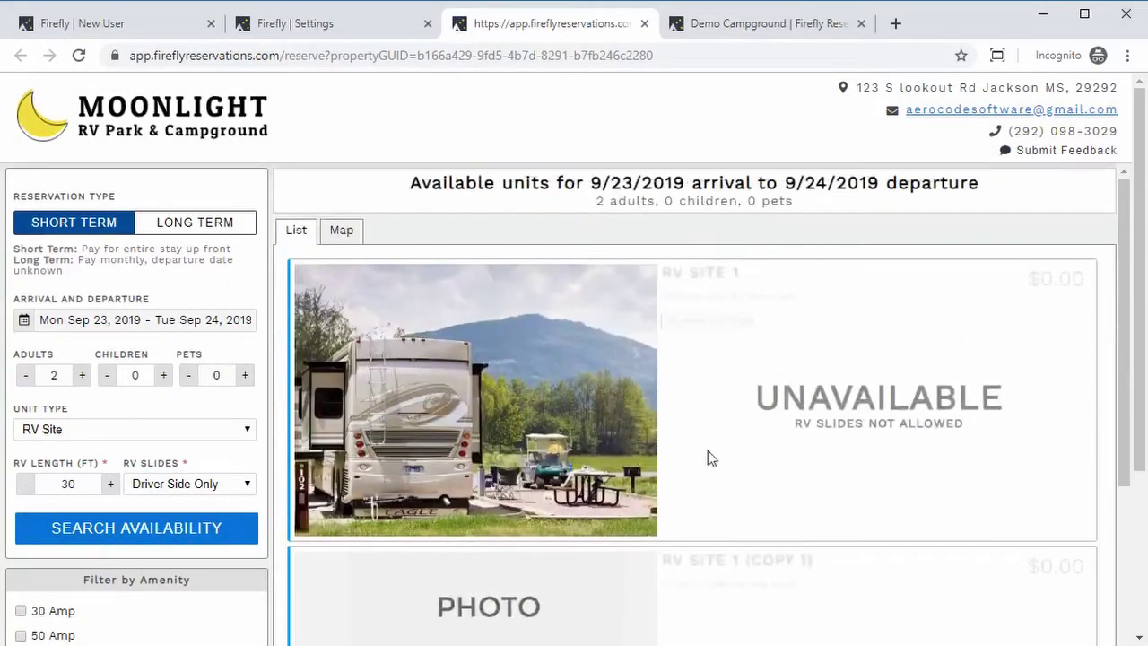
click(64, 431)
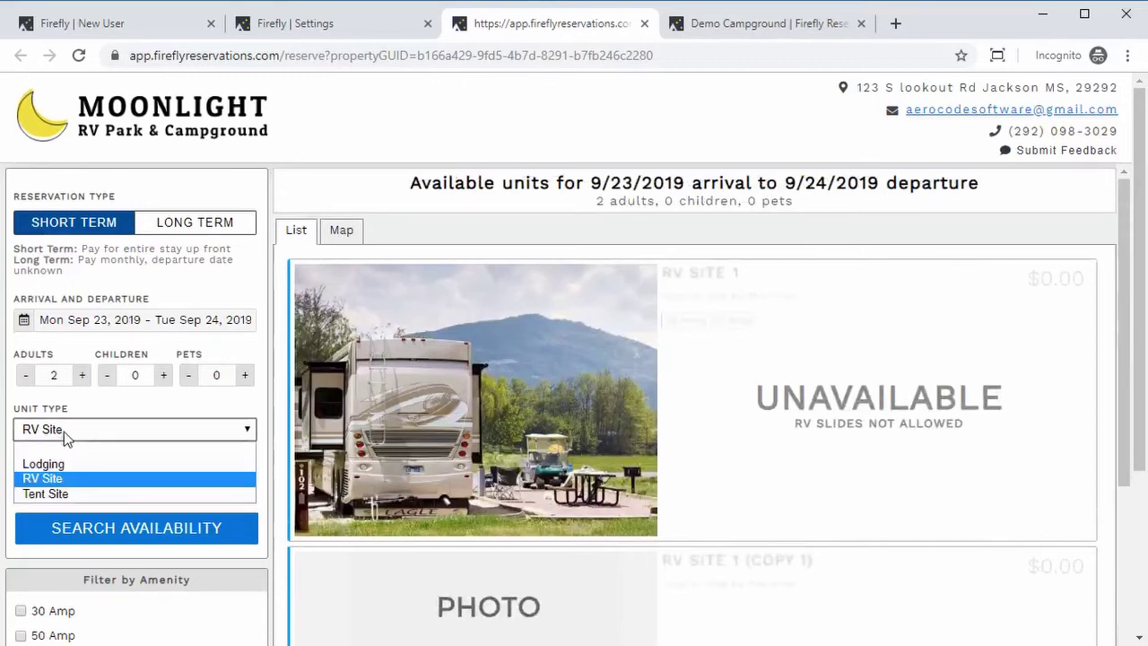
click(77, 409)
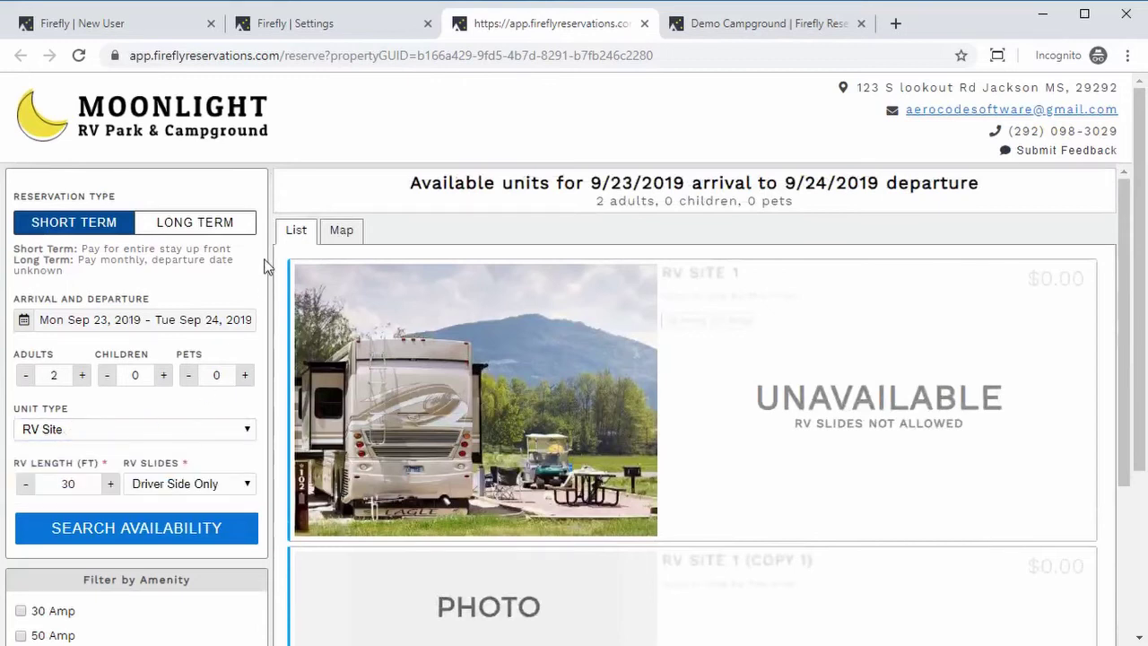